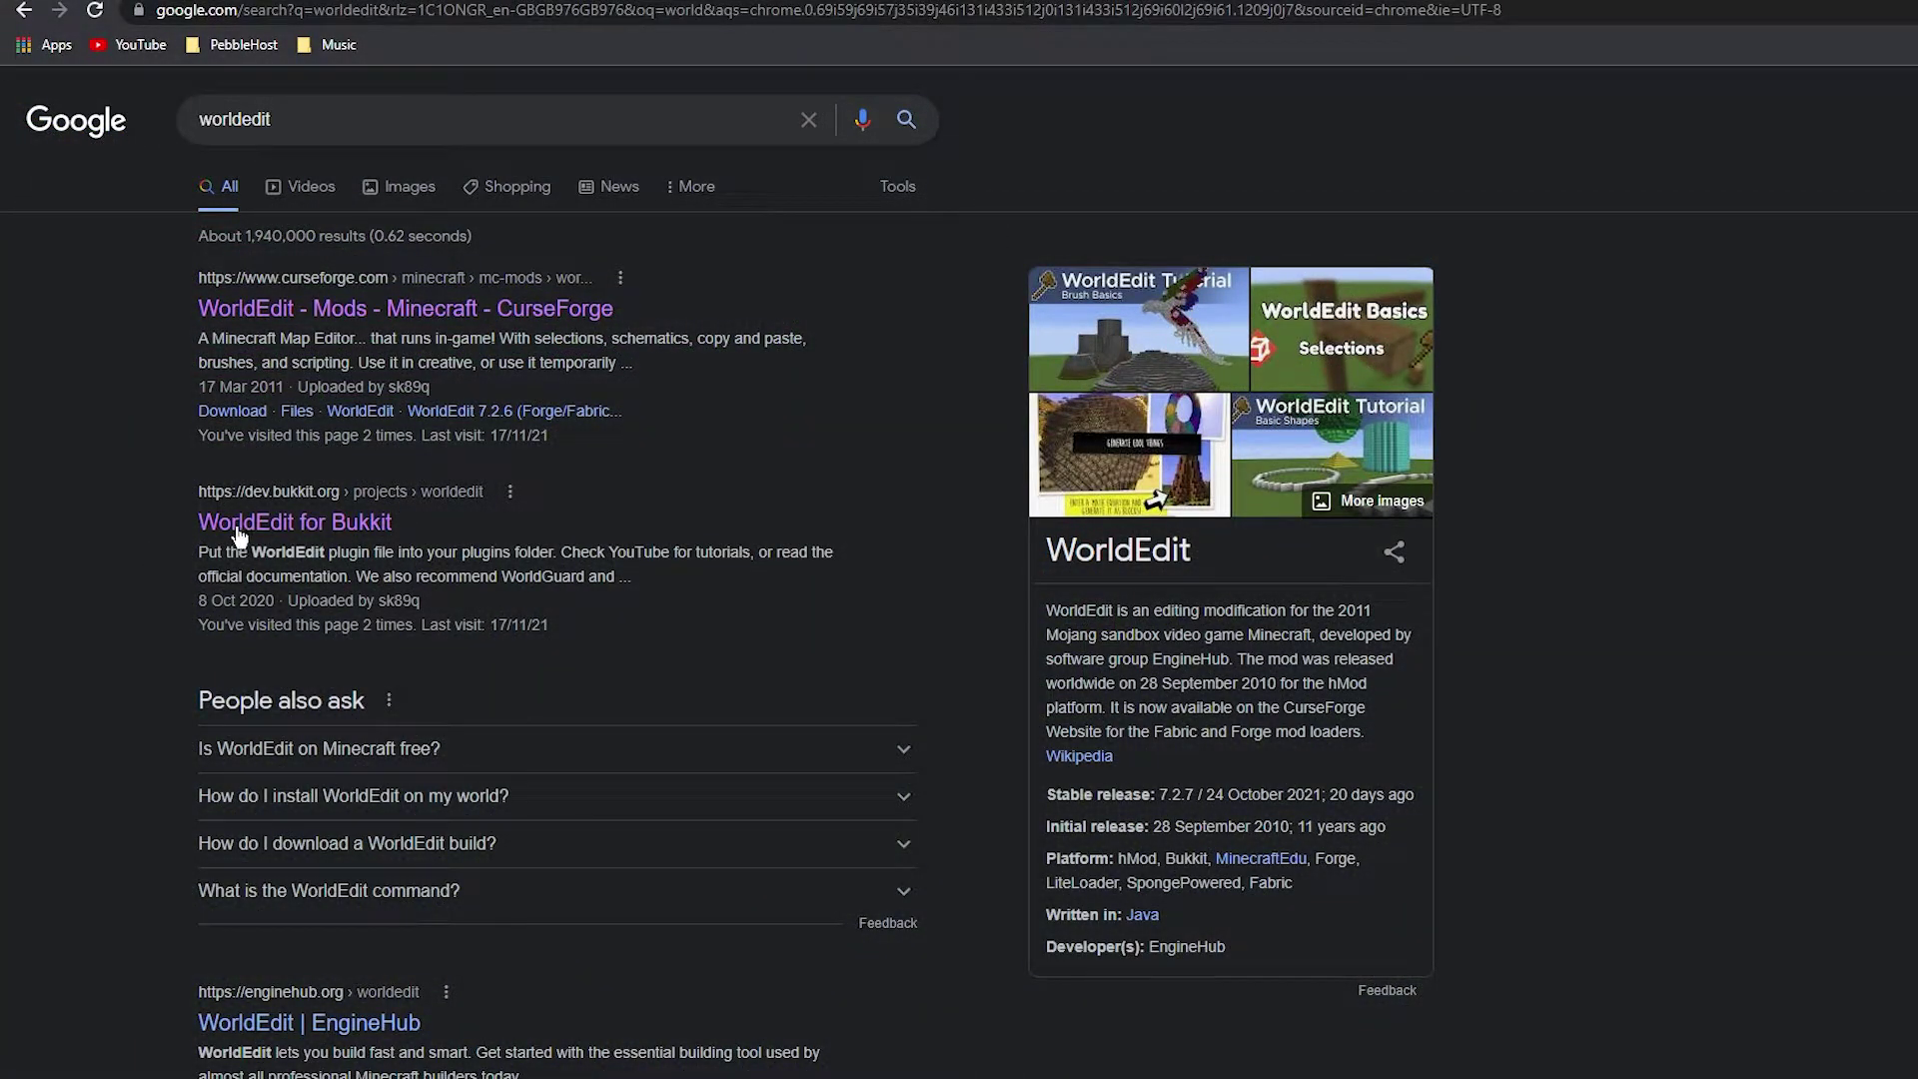
Download the latest WorldEdit for Bukkit jar from BukkitDev, keeping it despite the harmful-file warning
click(372, 529)
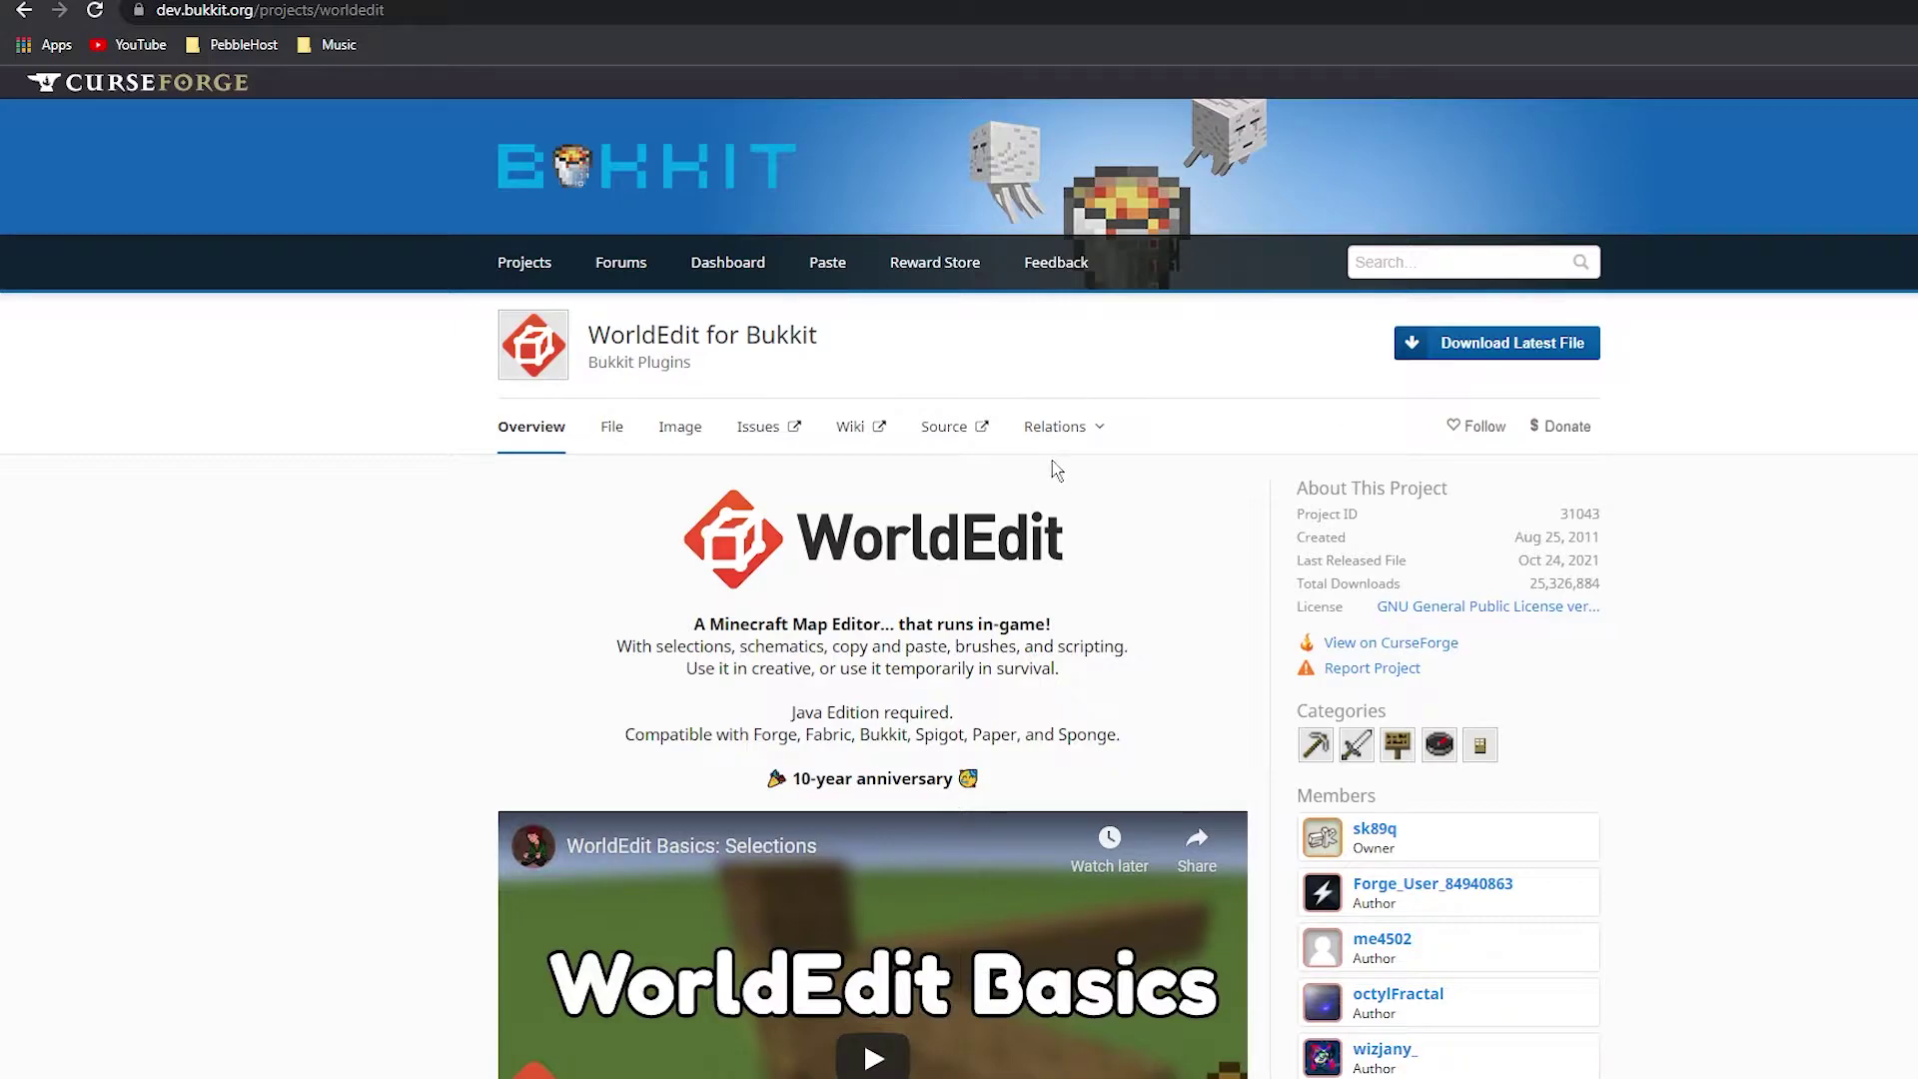
click(1483, 358)
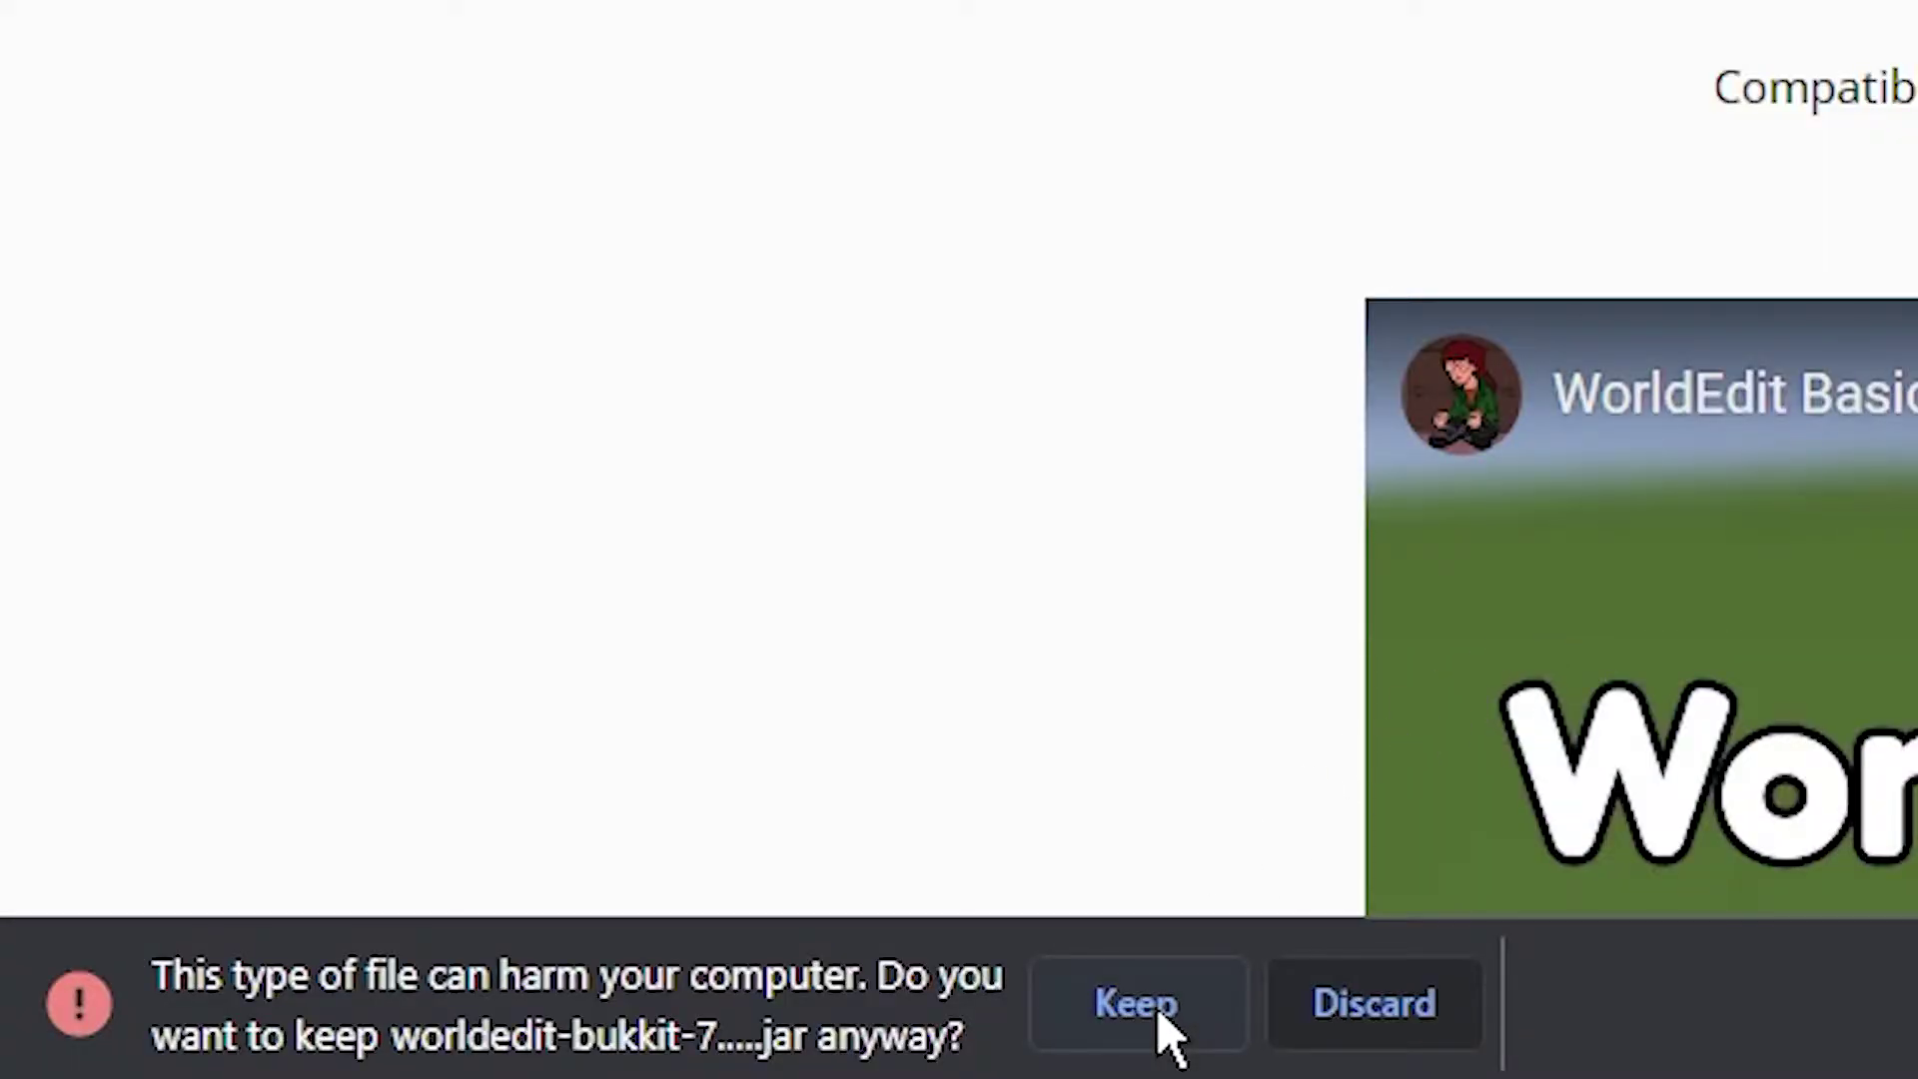
click(1137, 1004)
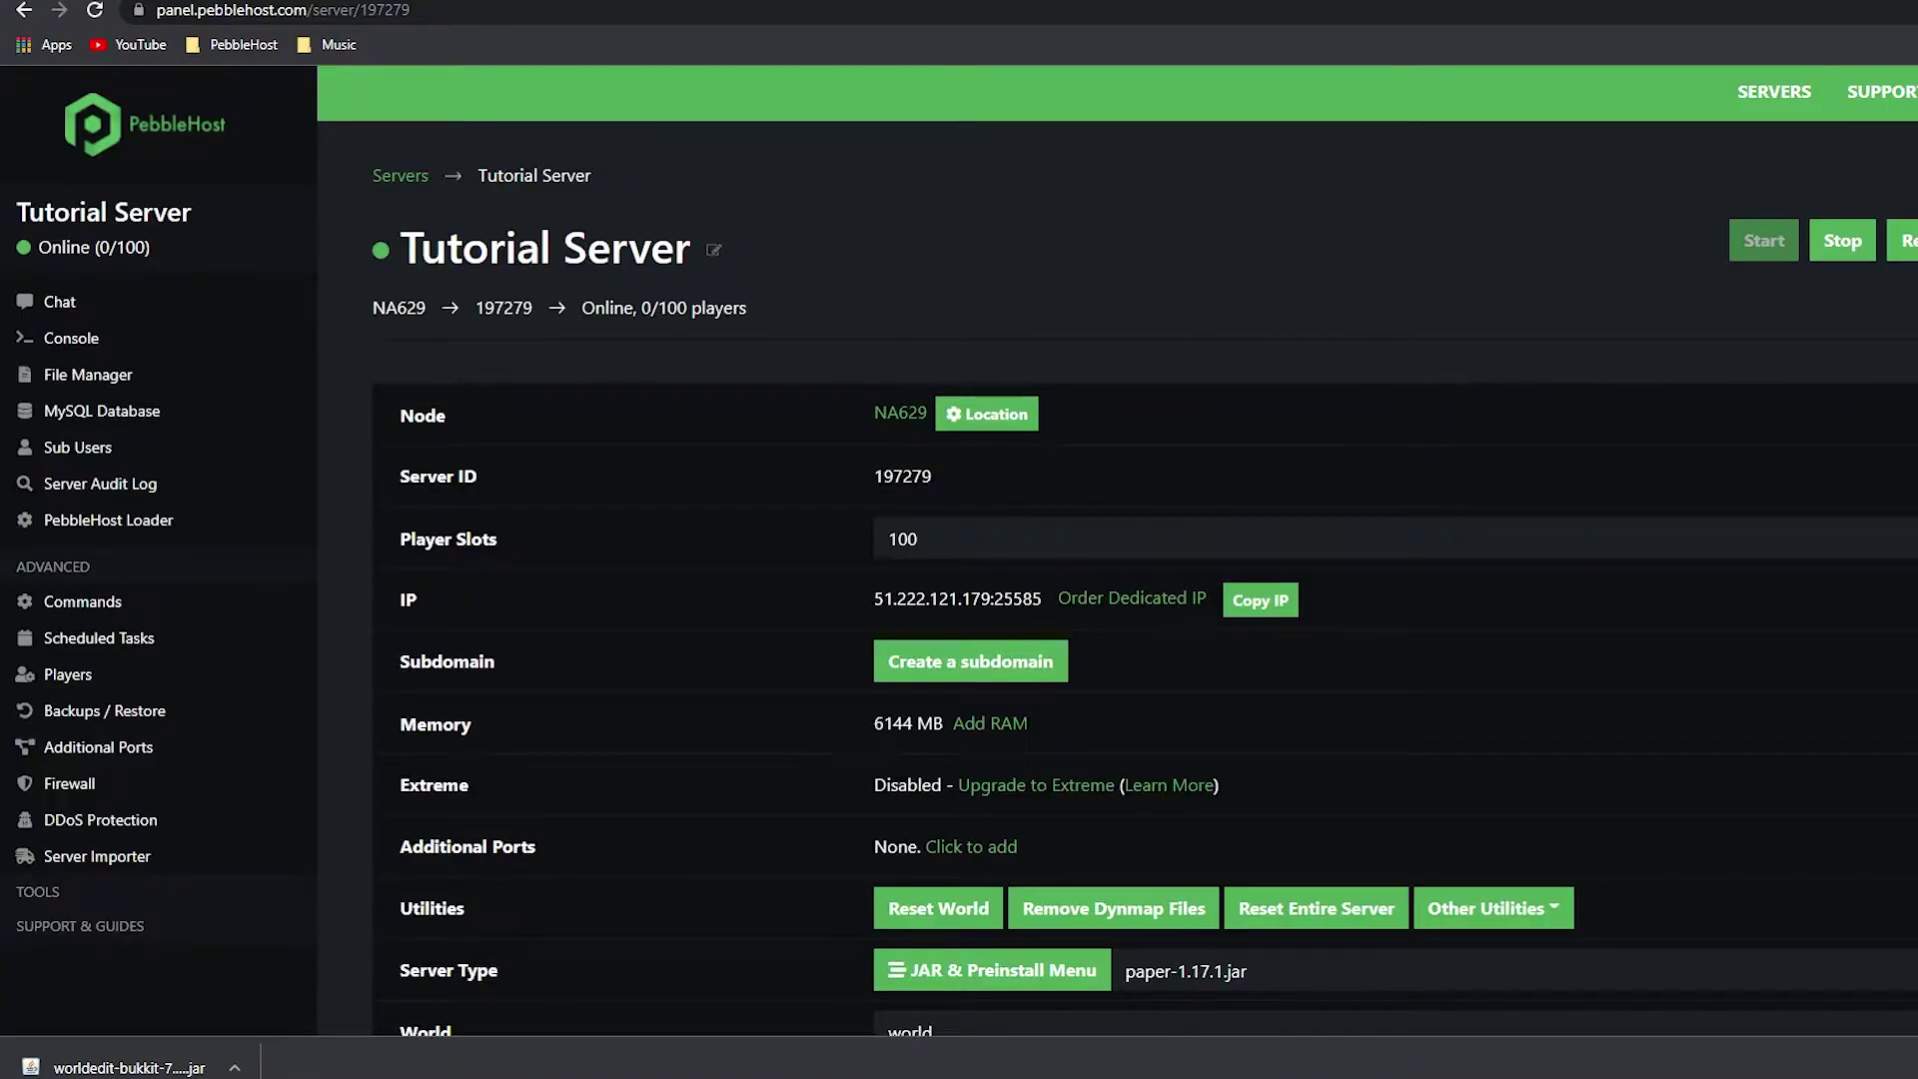
Open the plugins folder in the server's File Manager and start a file upload
click(140, 377)
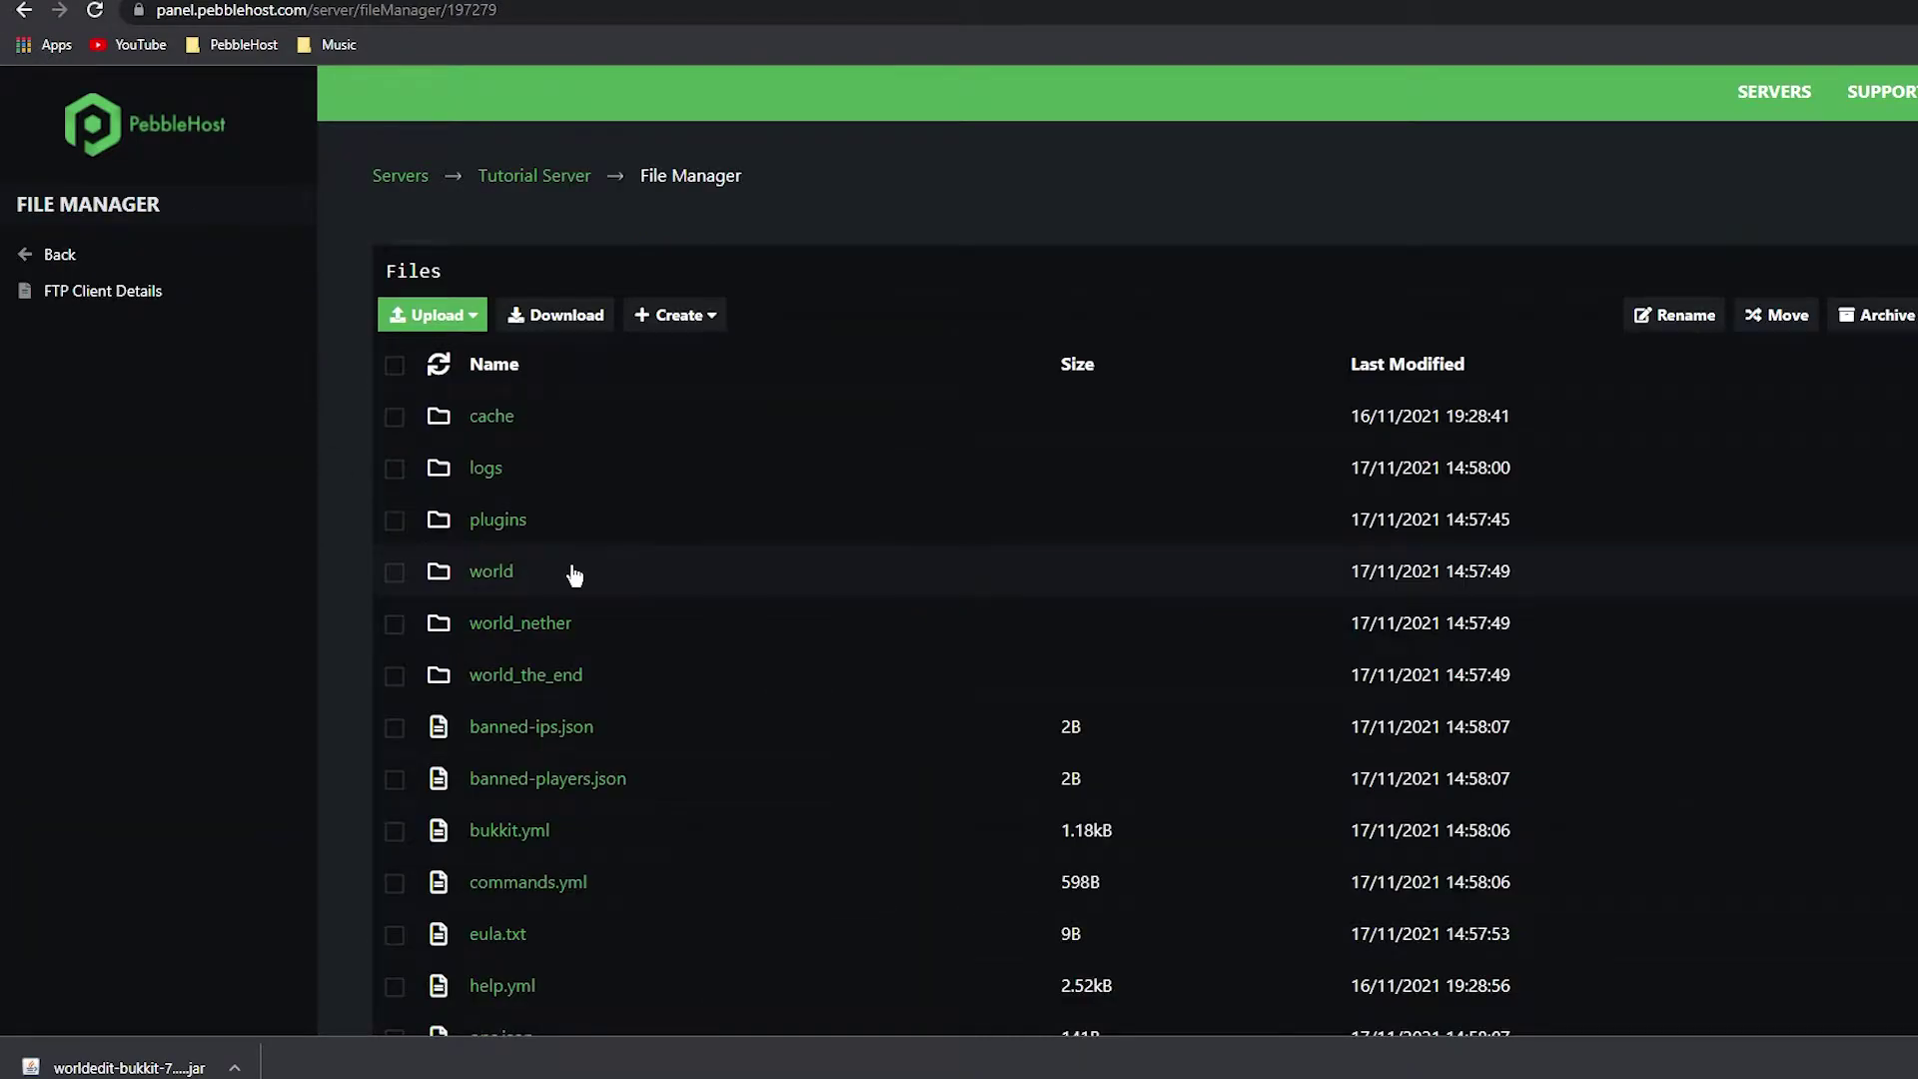
click(563, 517)
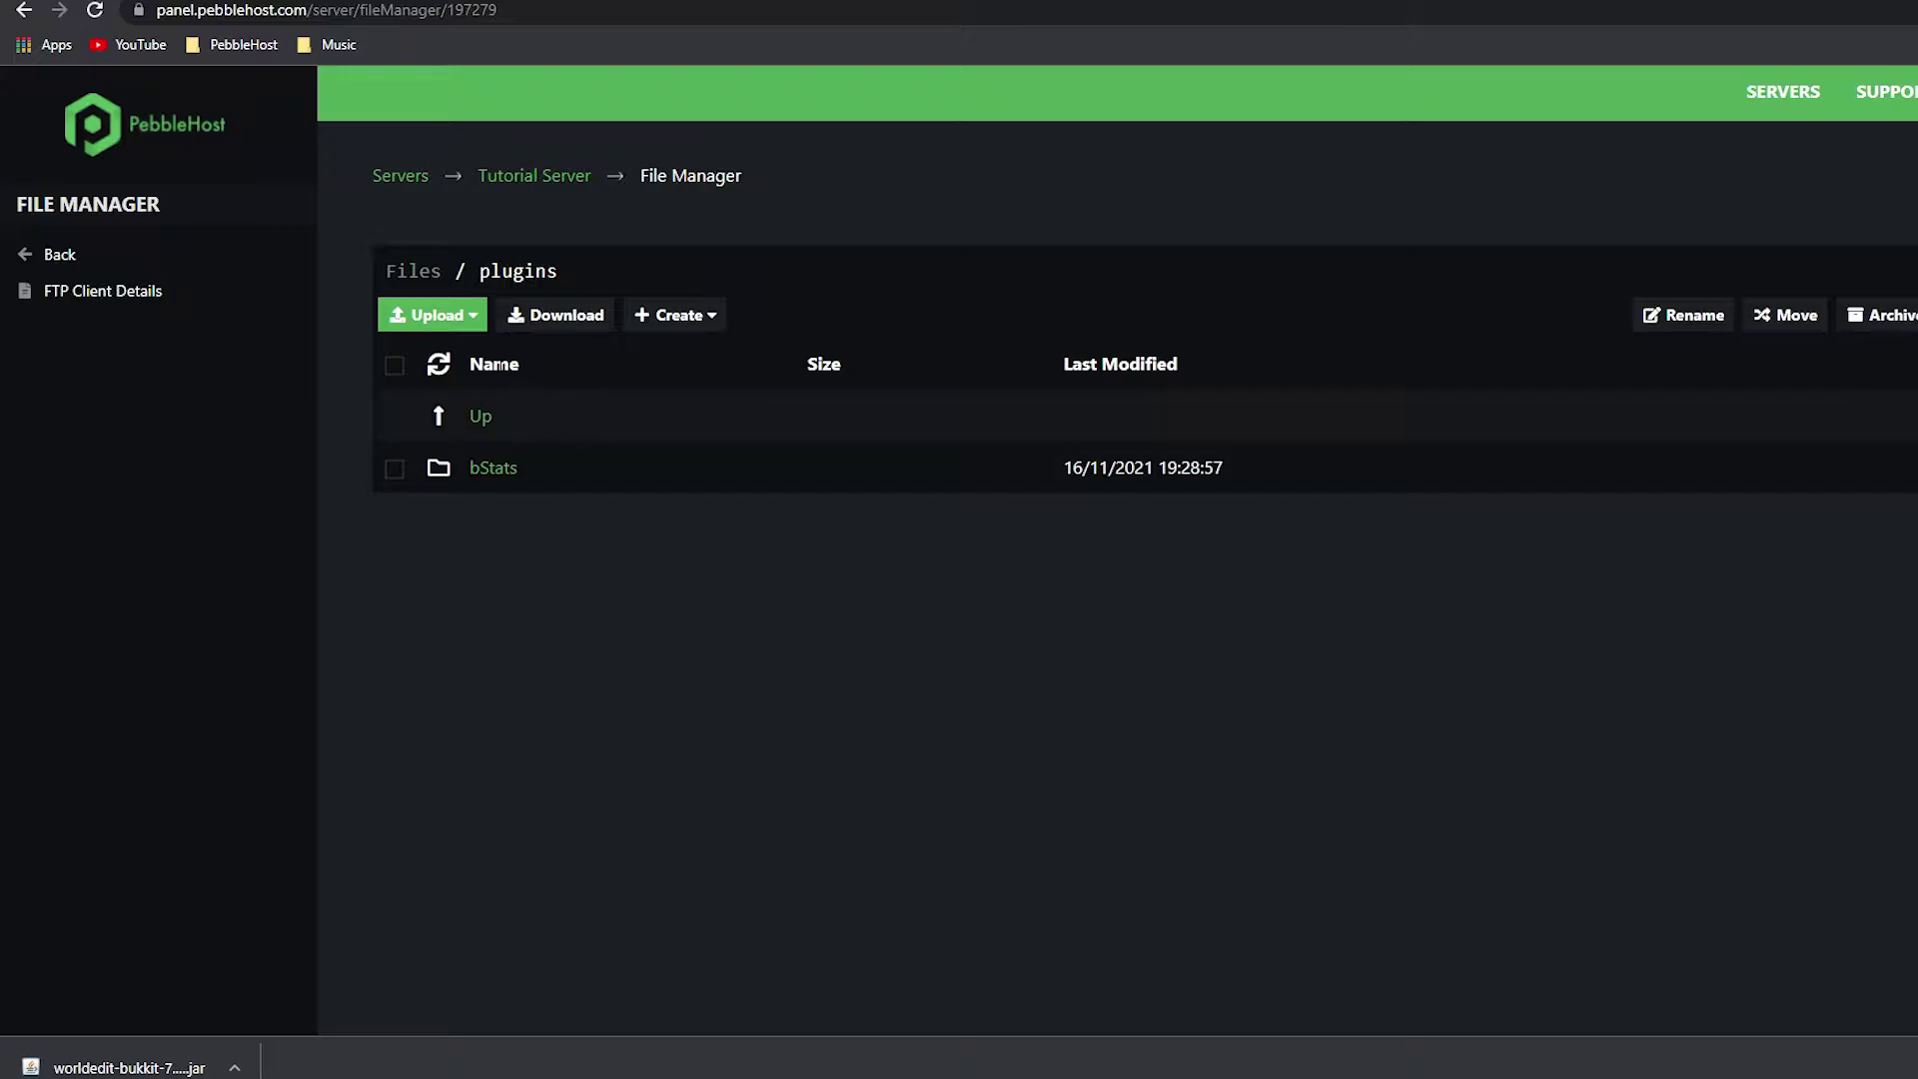
click(443, 306)
click(429, 373)
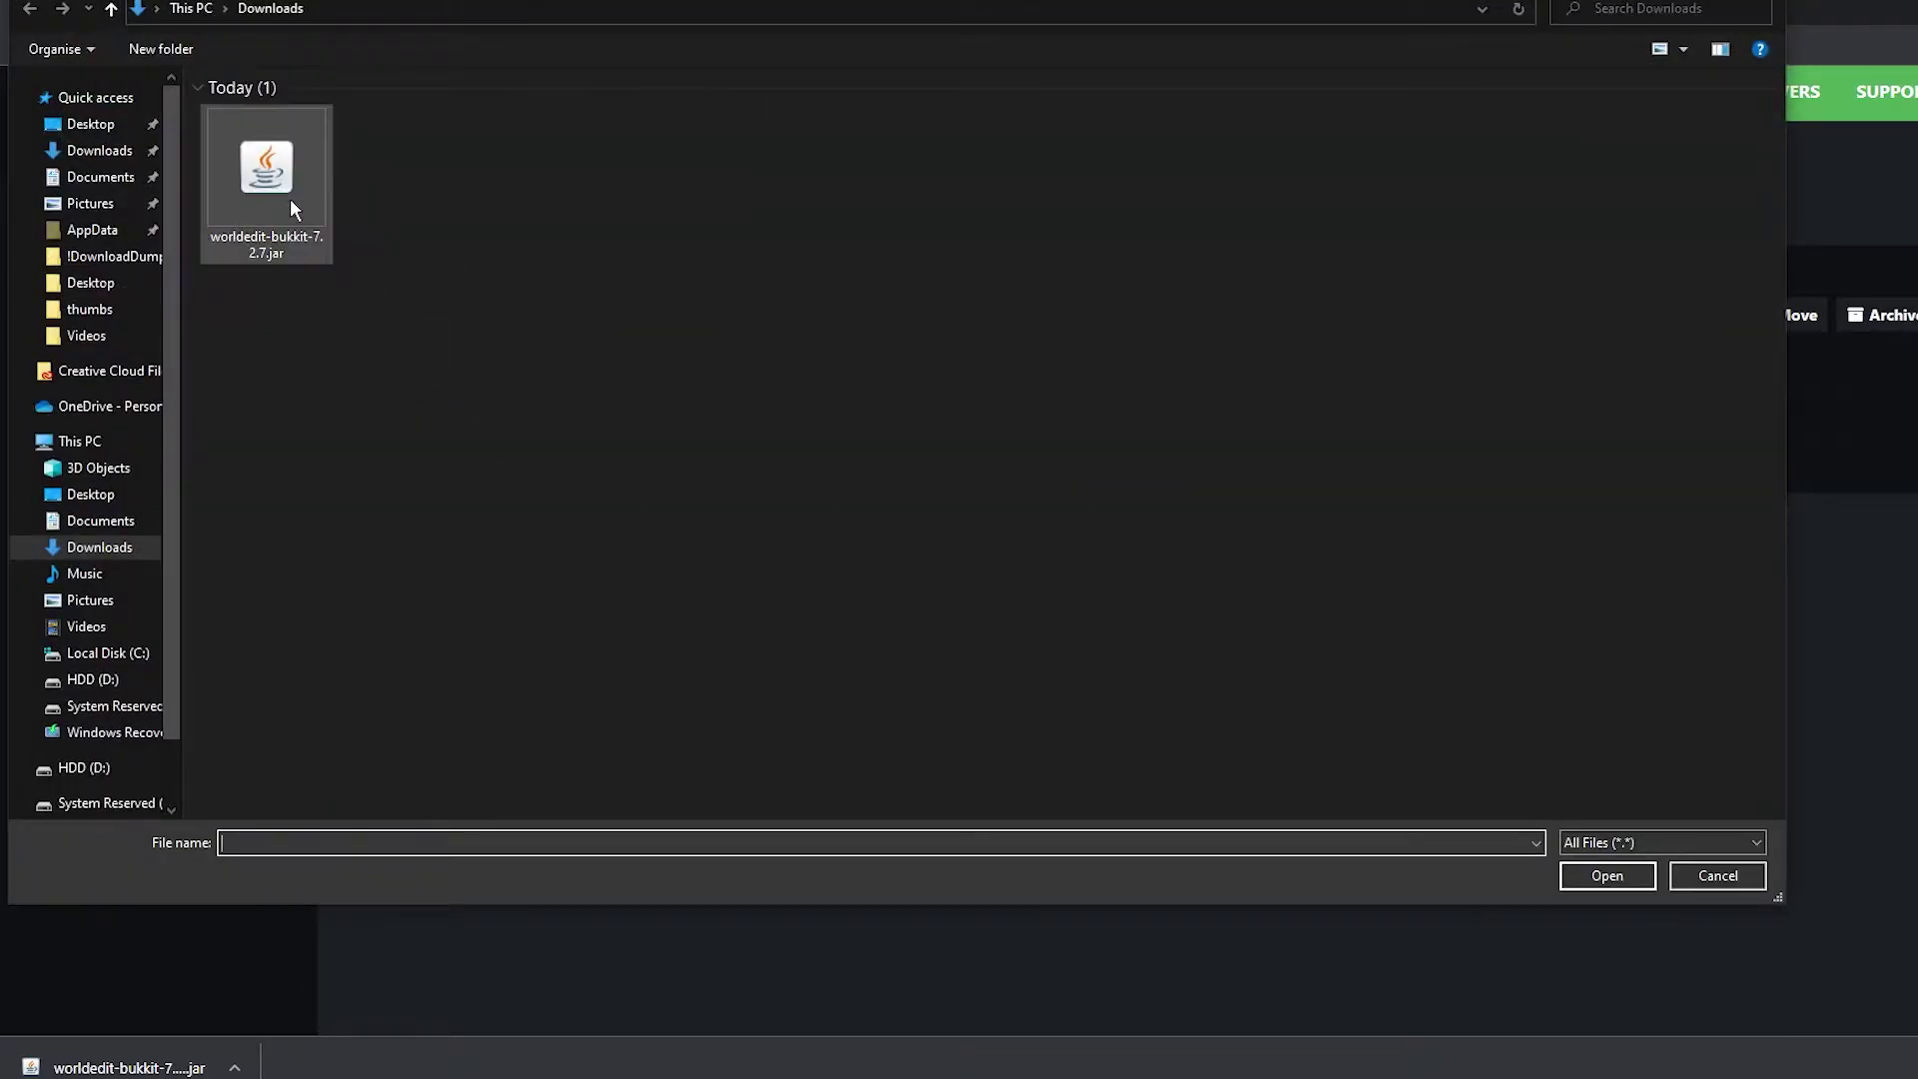
Upload worldedit-bukkit-7.2.7.jar from Downloads, then open Minecraft's multiplayer server list
double_click(292, 205)
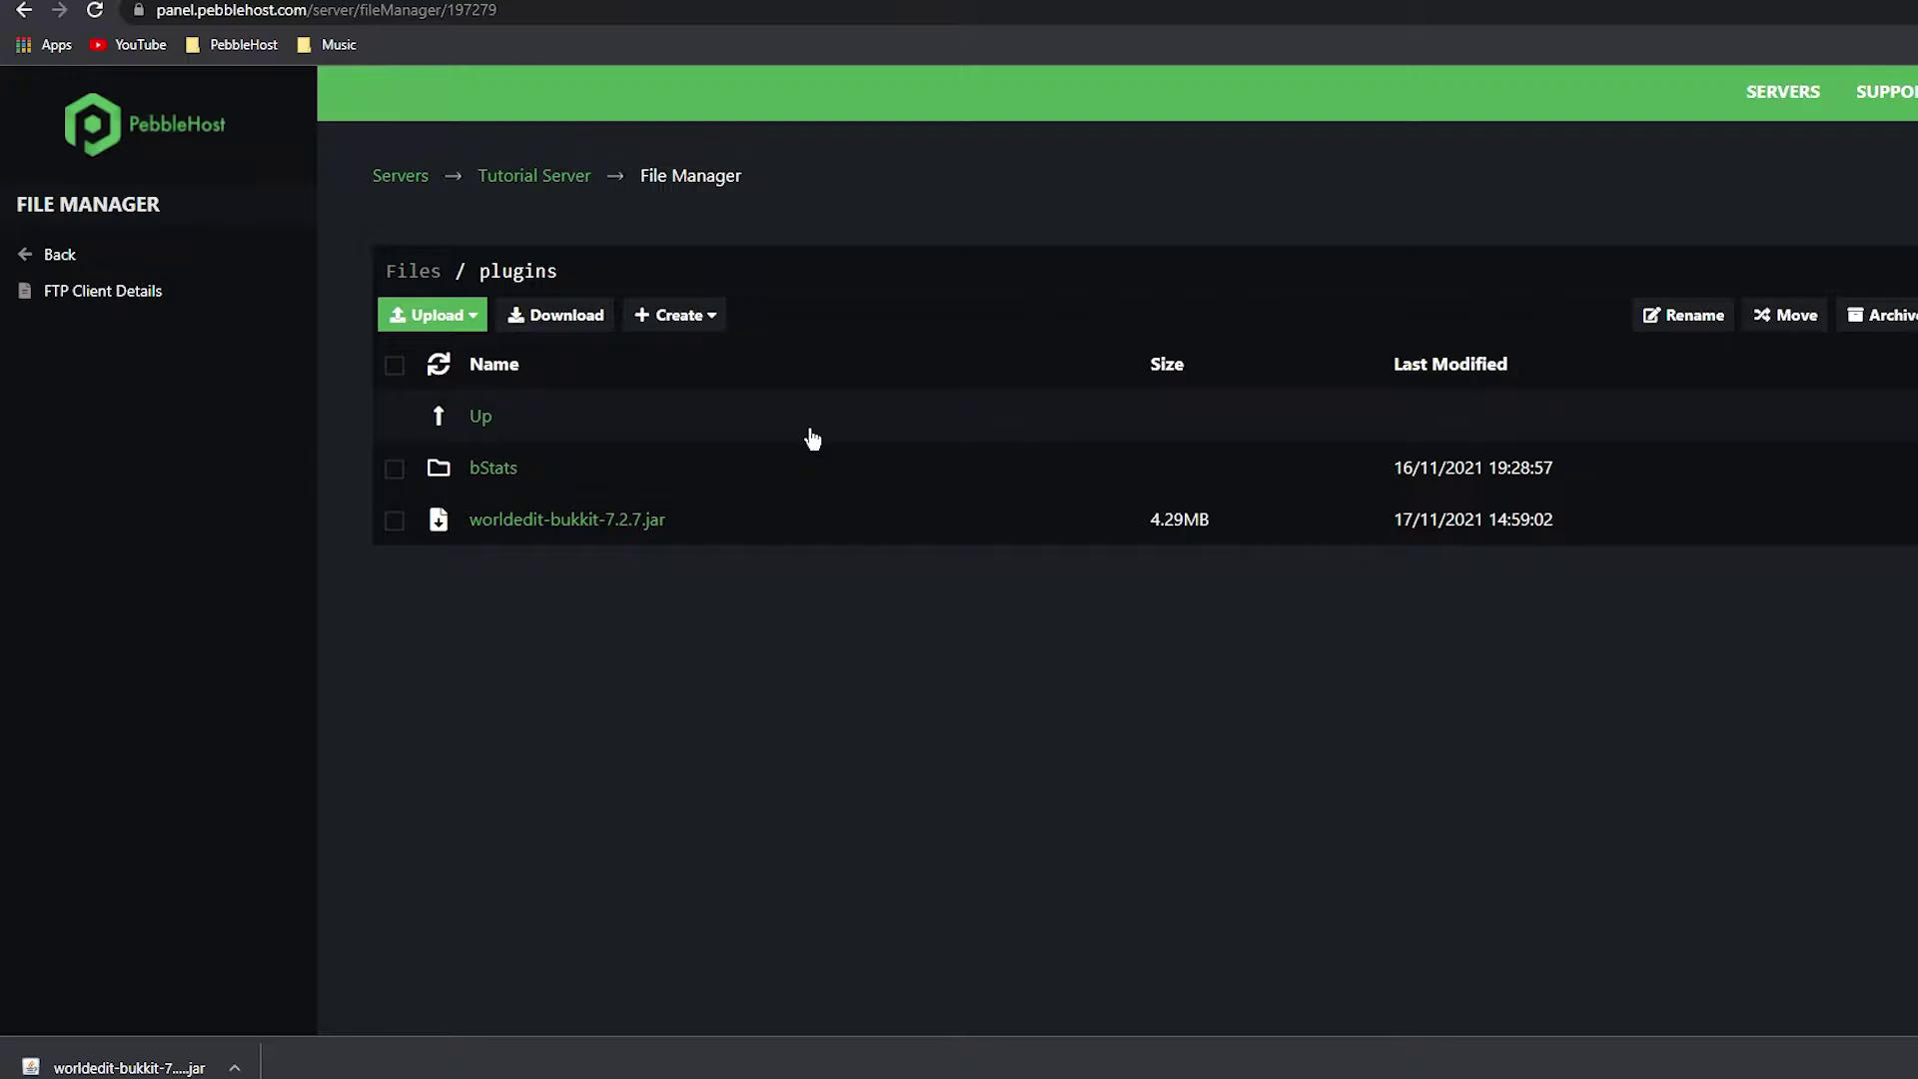
click(170, 256)
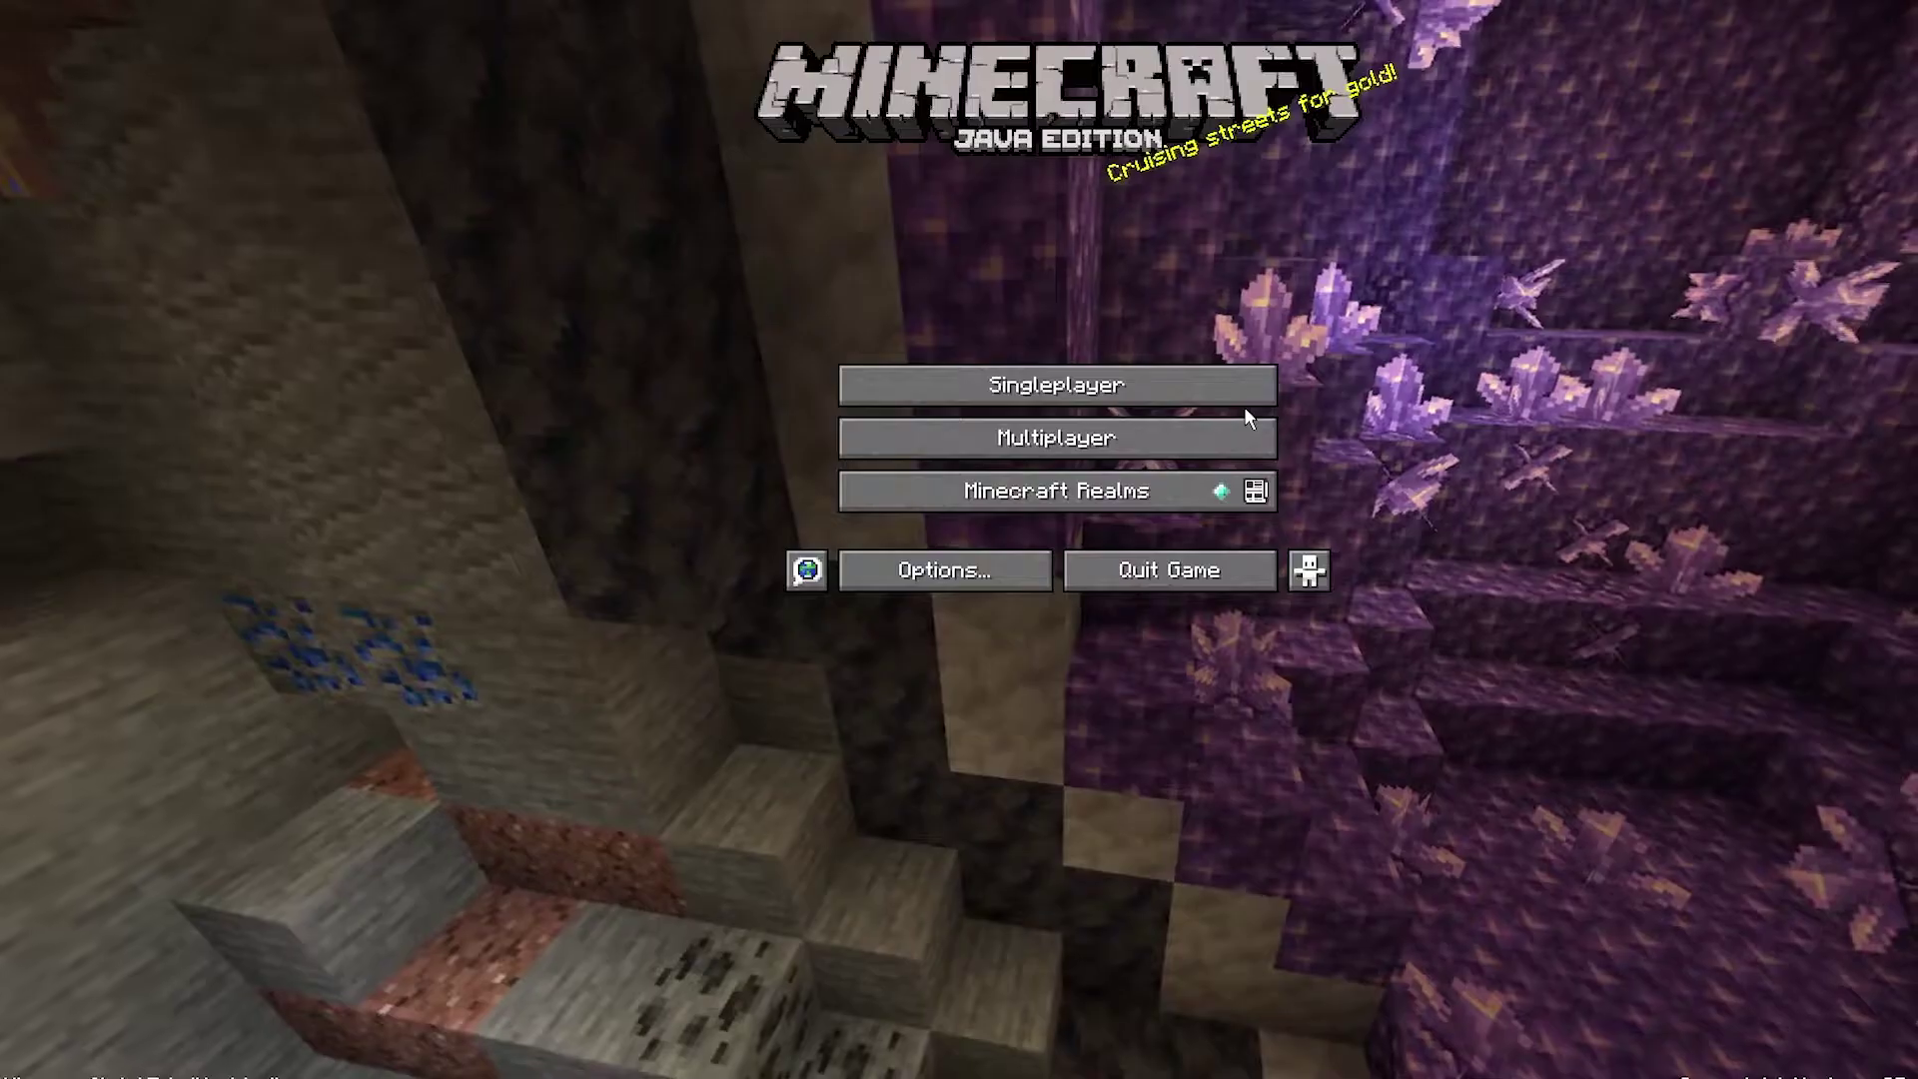
click(1244, 428)
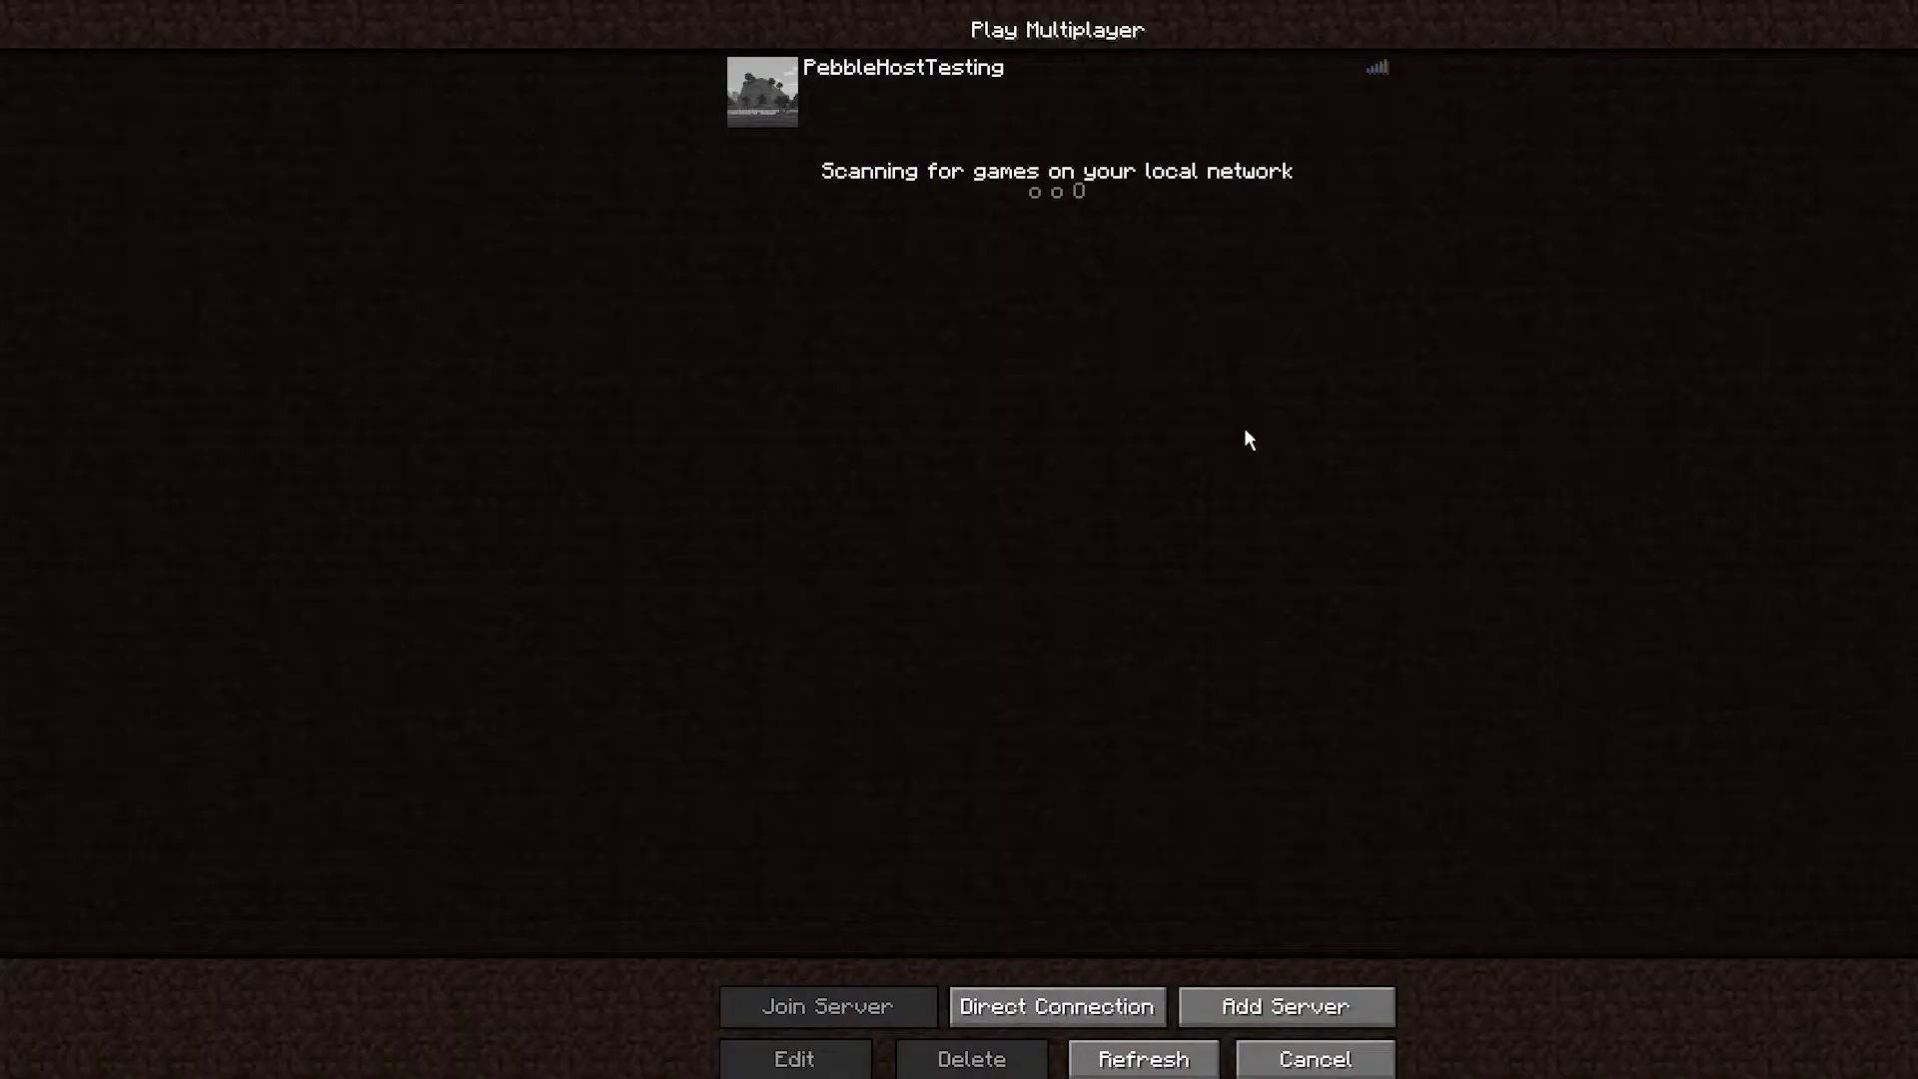
Join the server, mark corners (-1403, 70, -950) and (-1400, 70, -953), and fill them with //set stone
double_click(1152, 118)
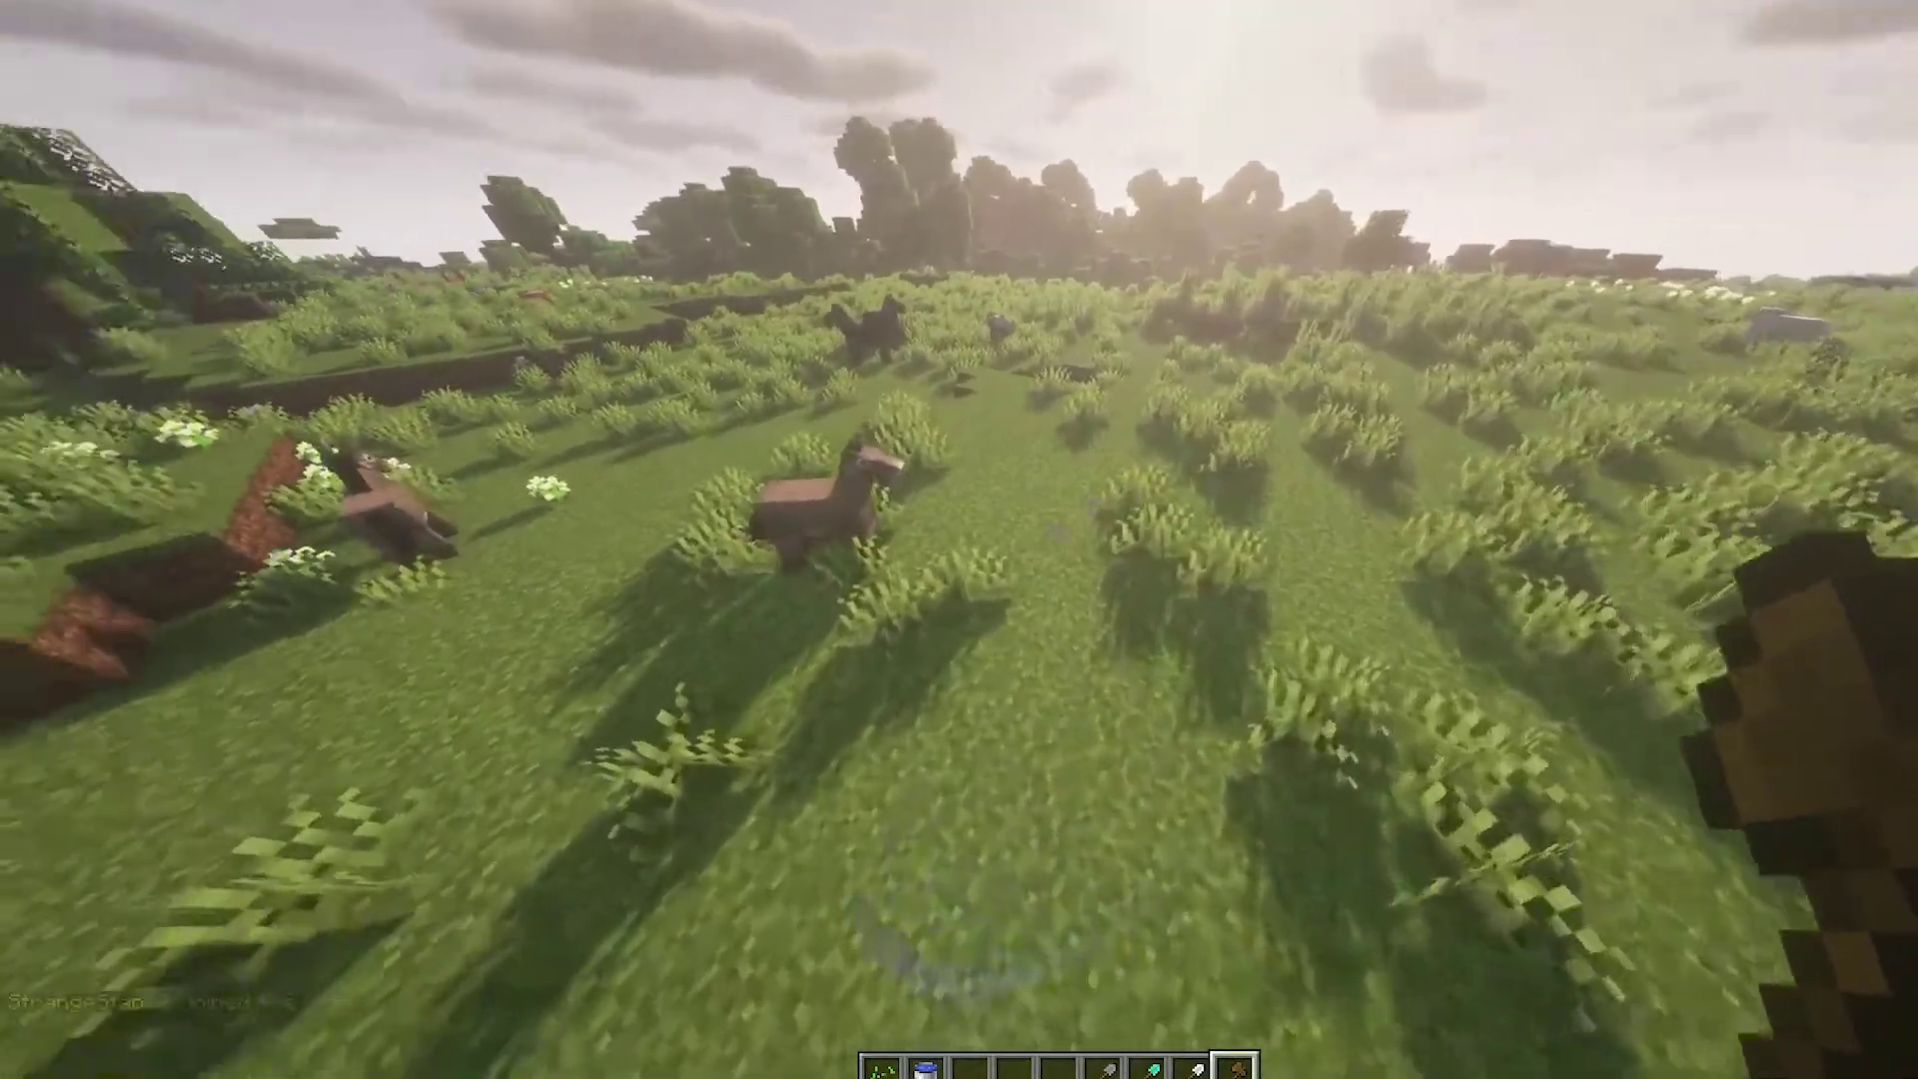
click(1056, 539)
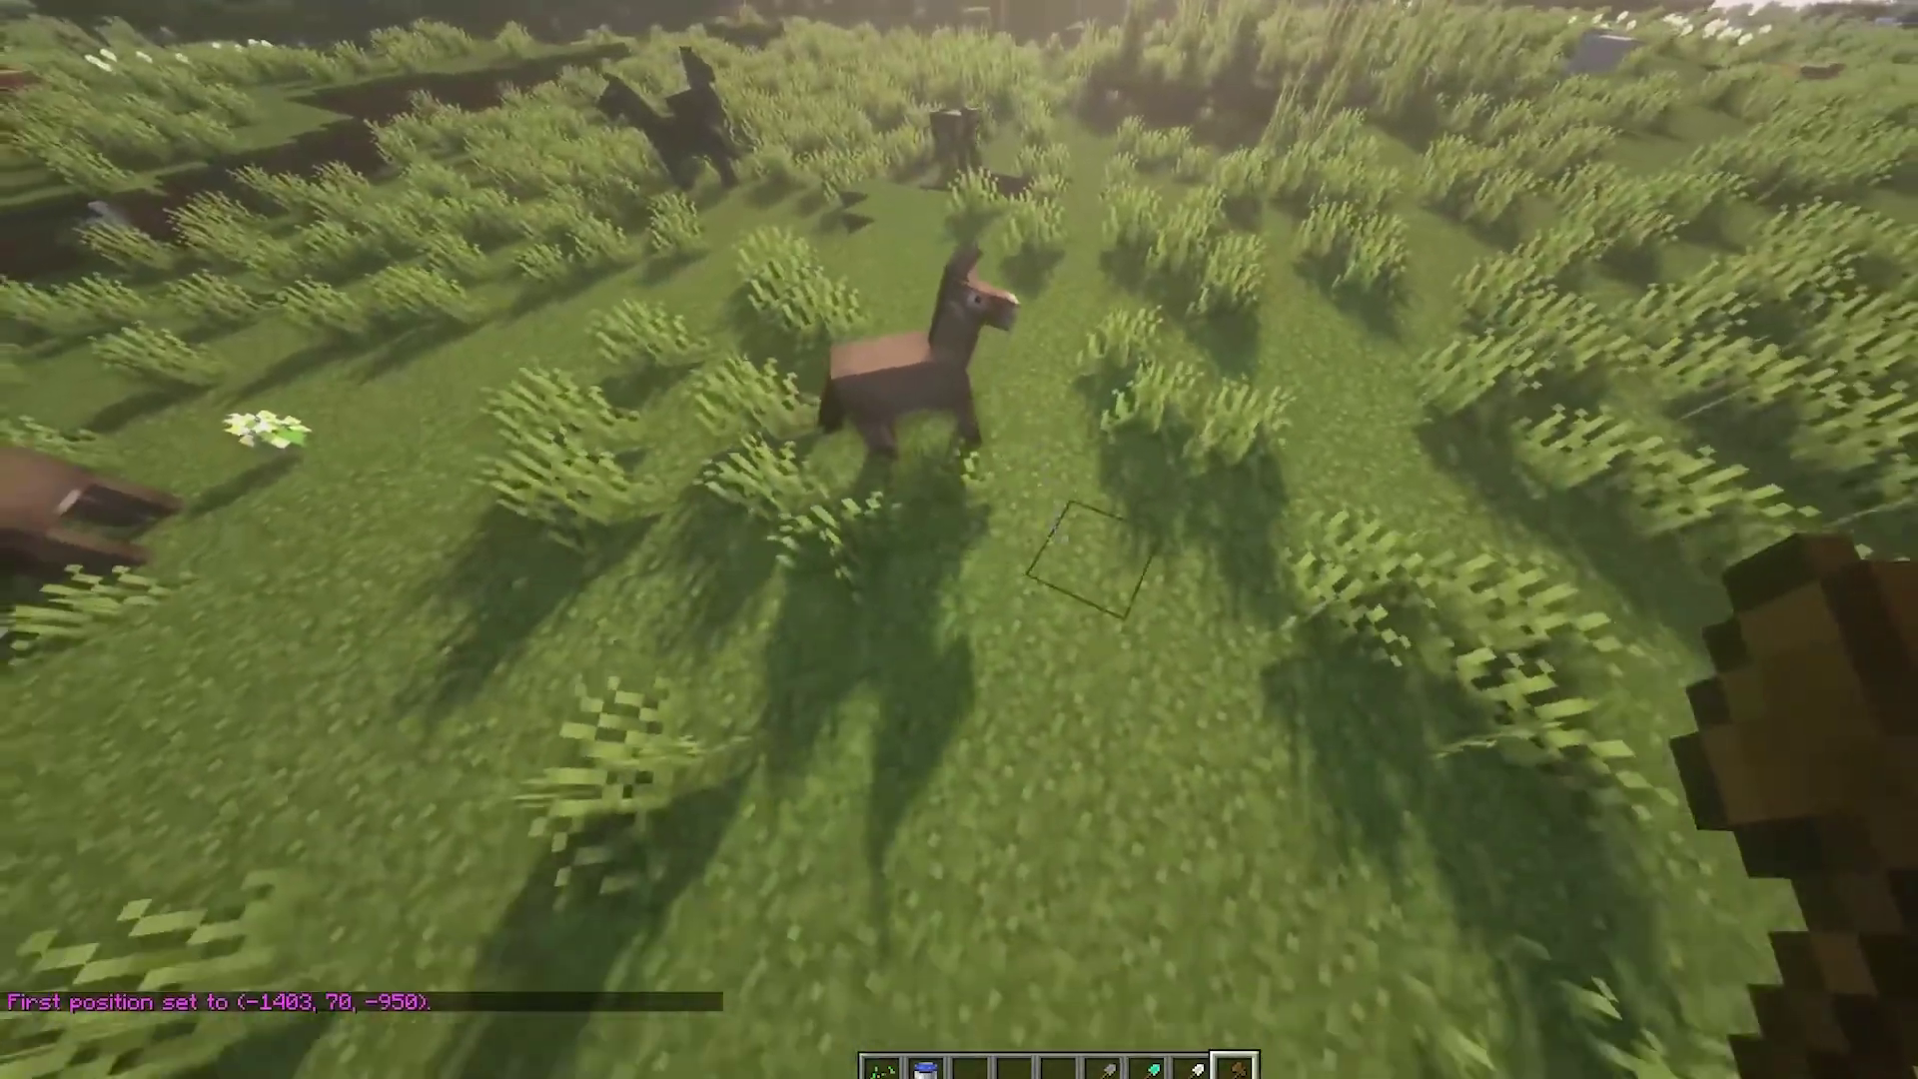
right_click(1056, 538)
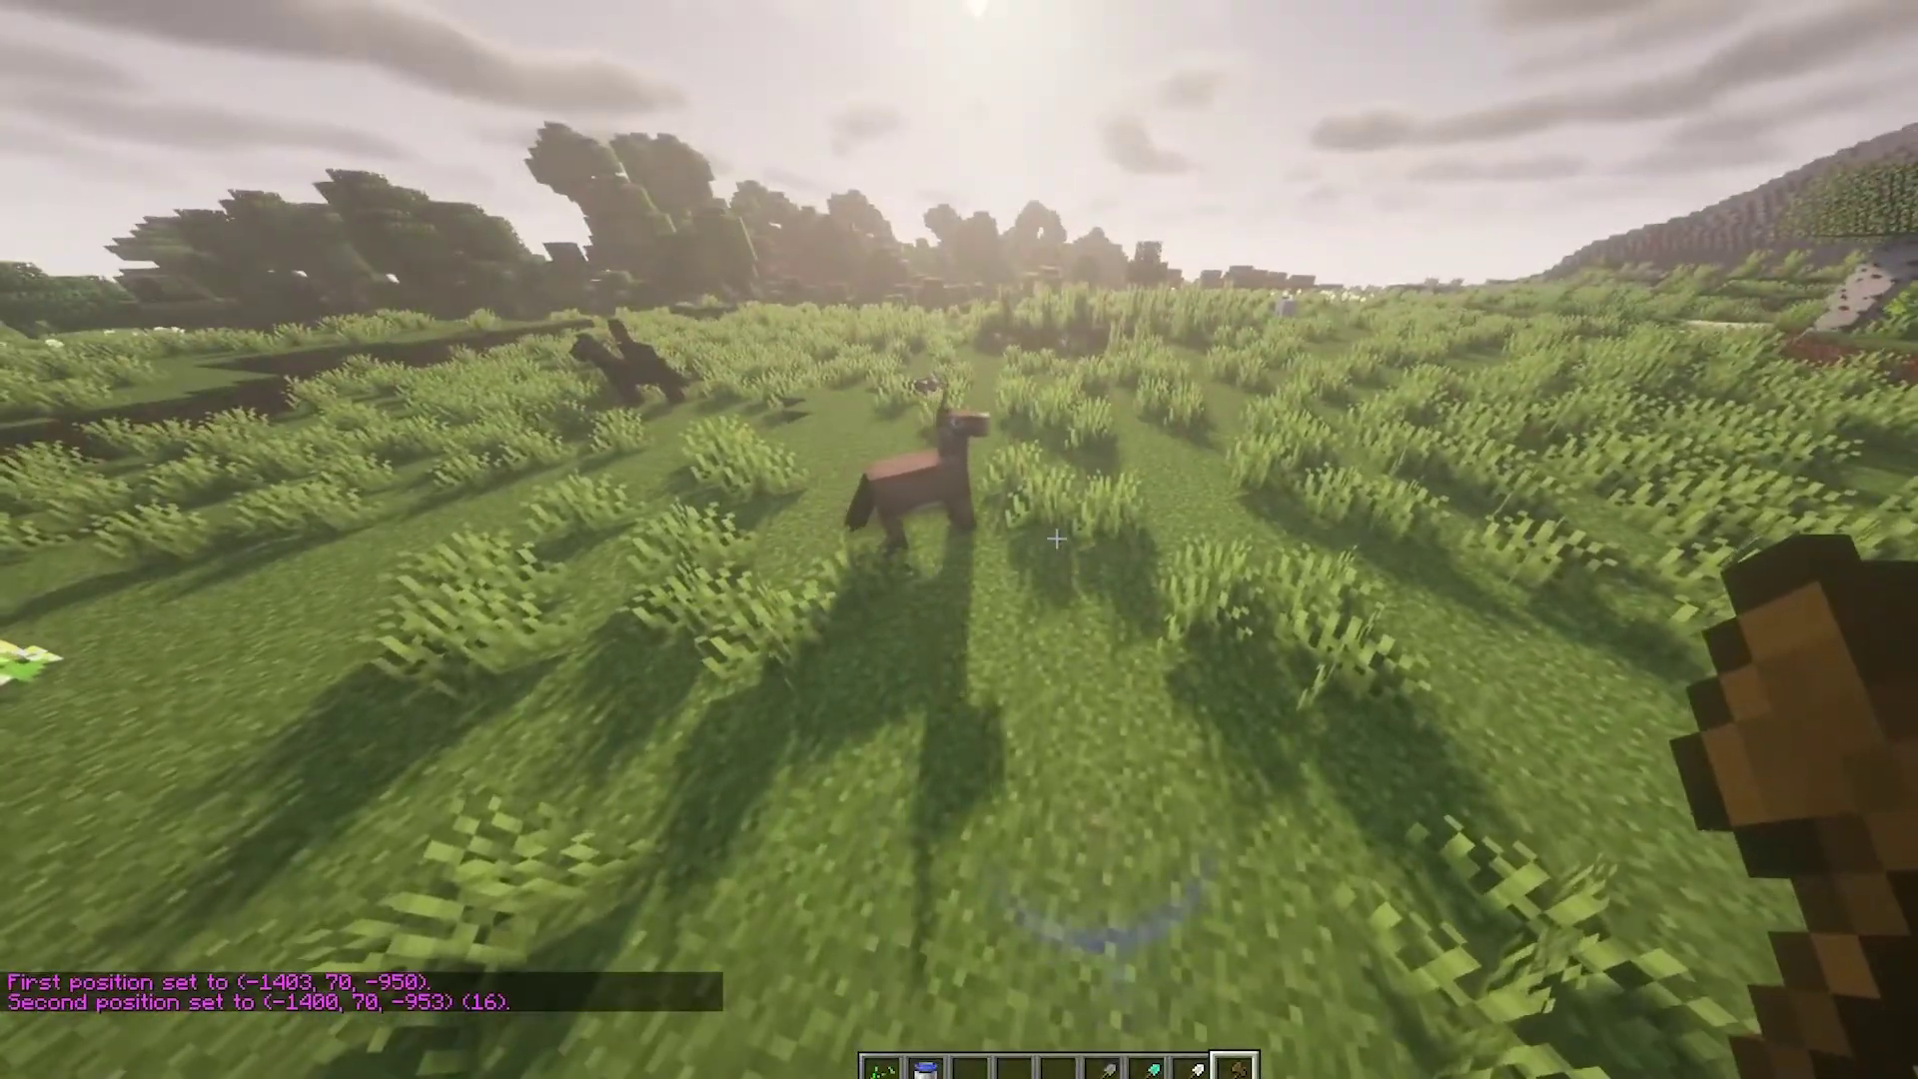
text(t/)
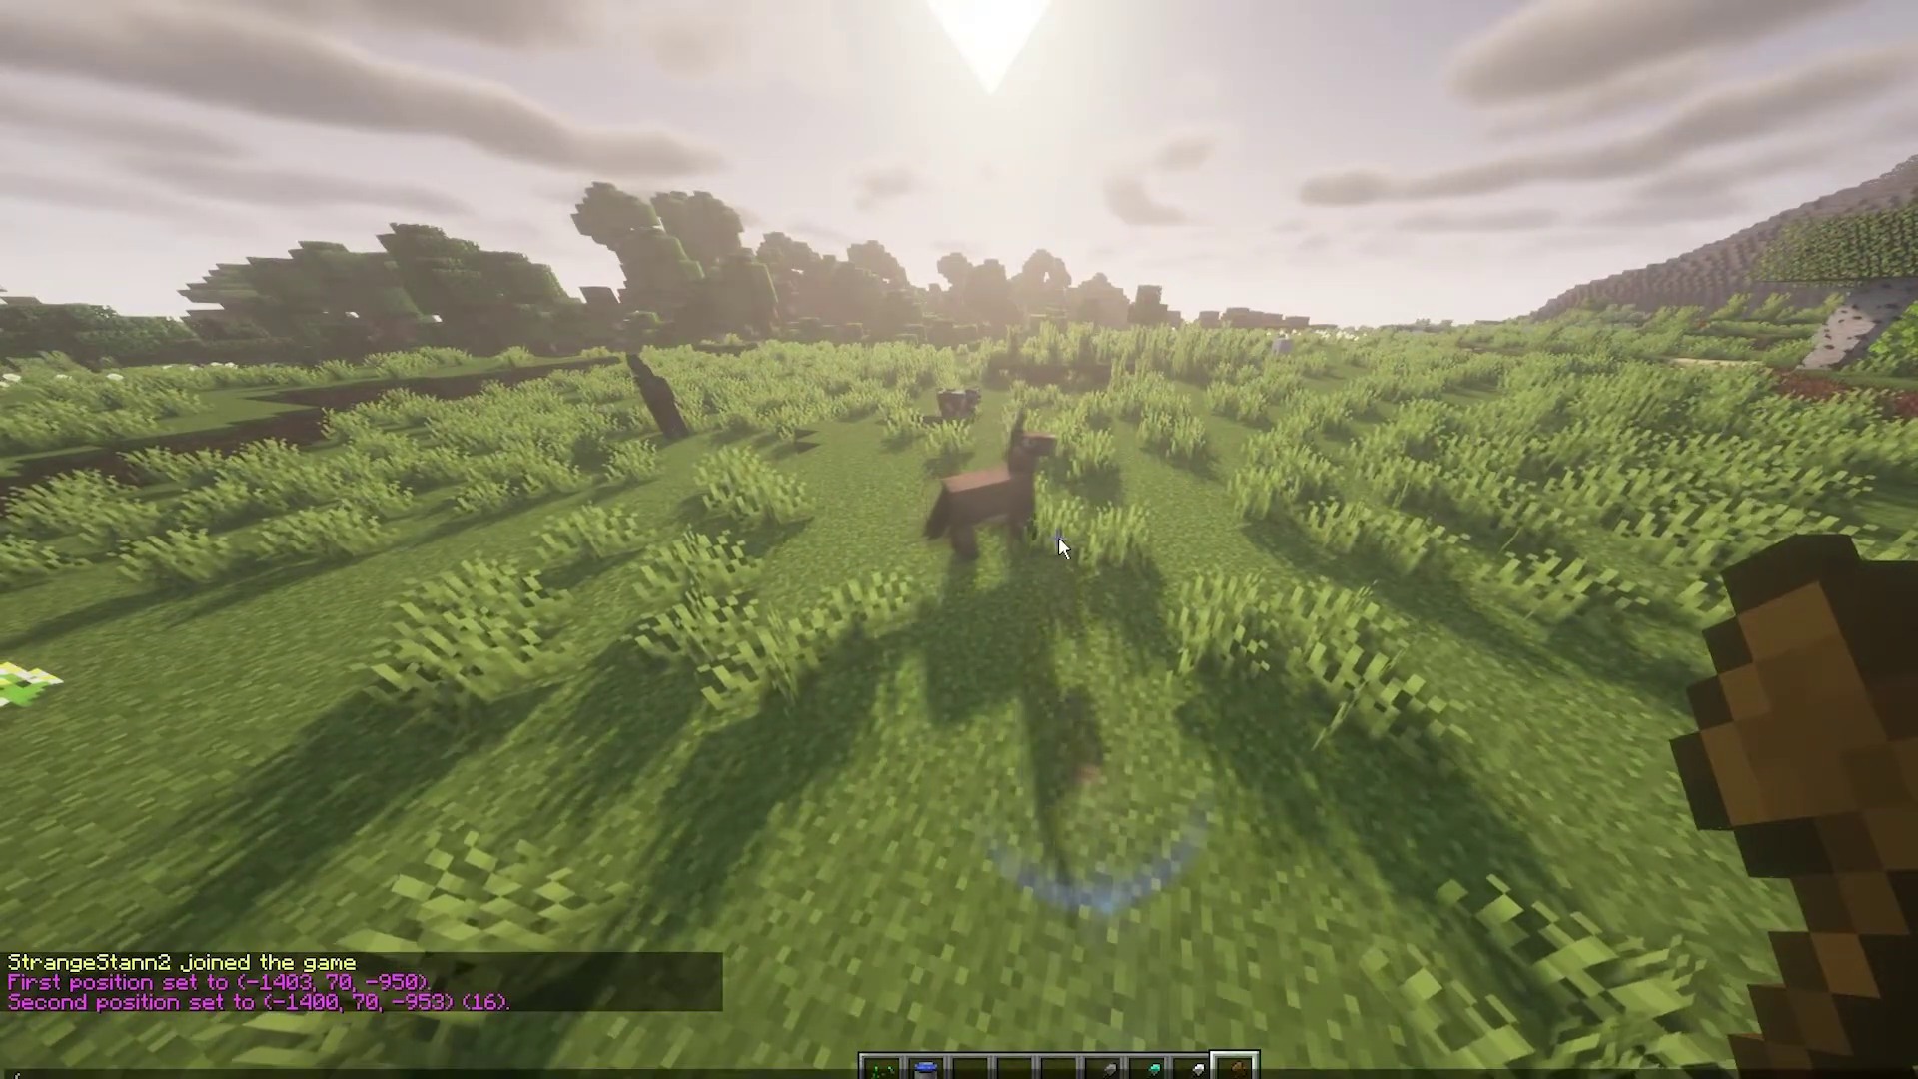
text(/set stone)
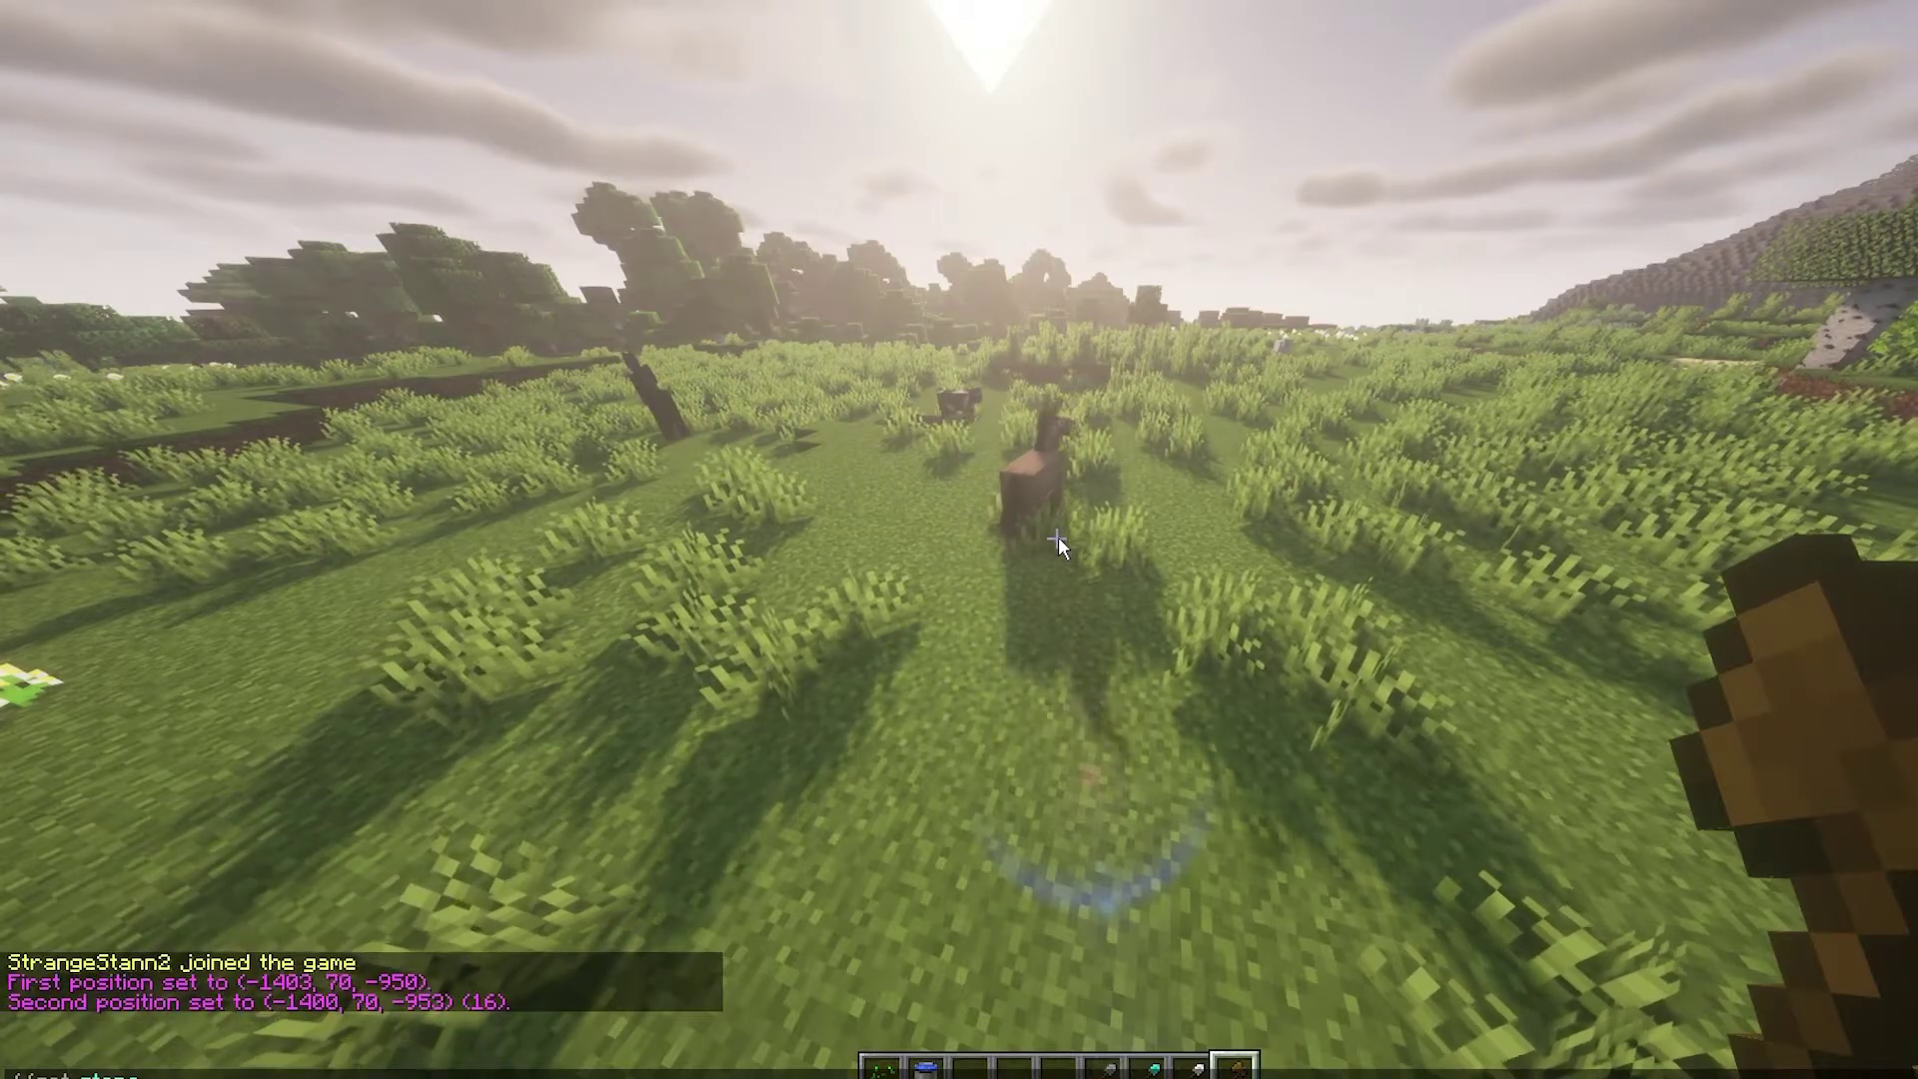
key(Return)
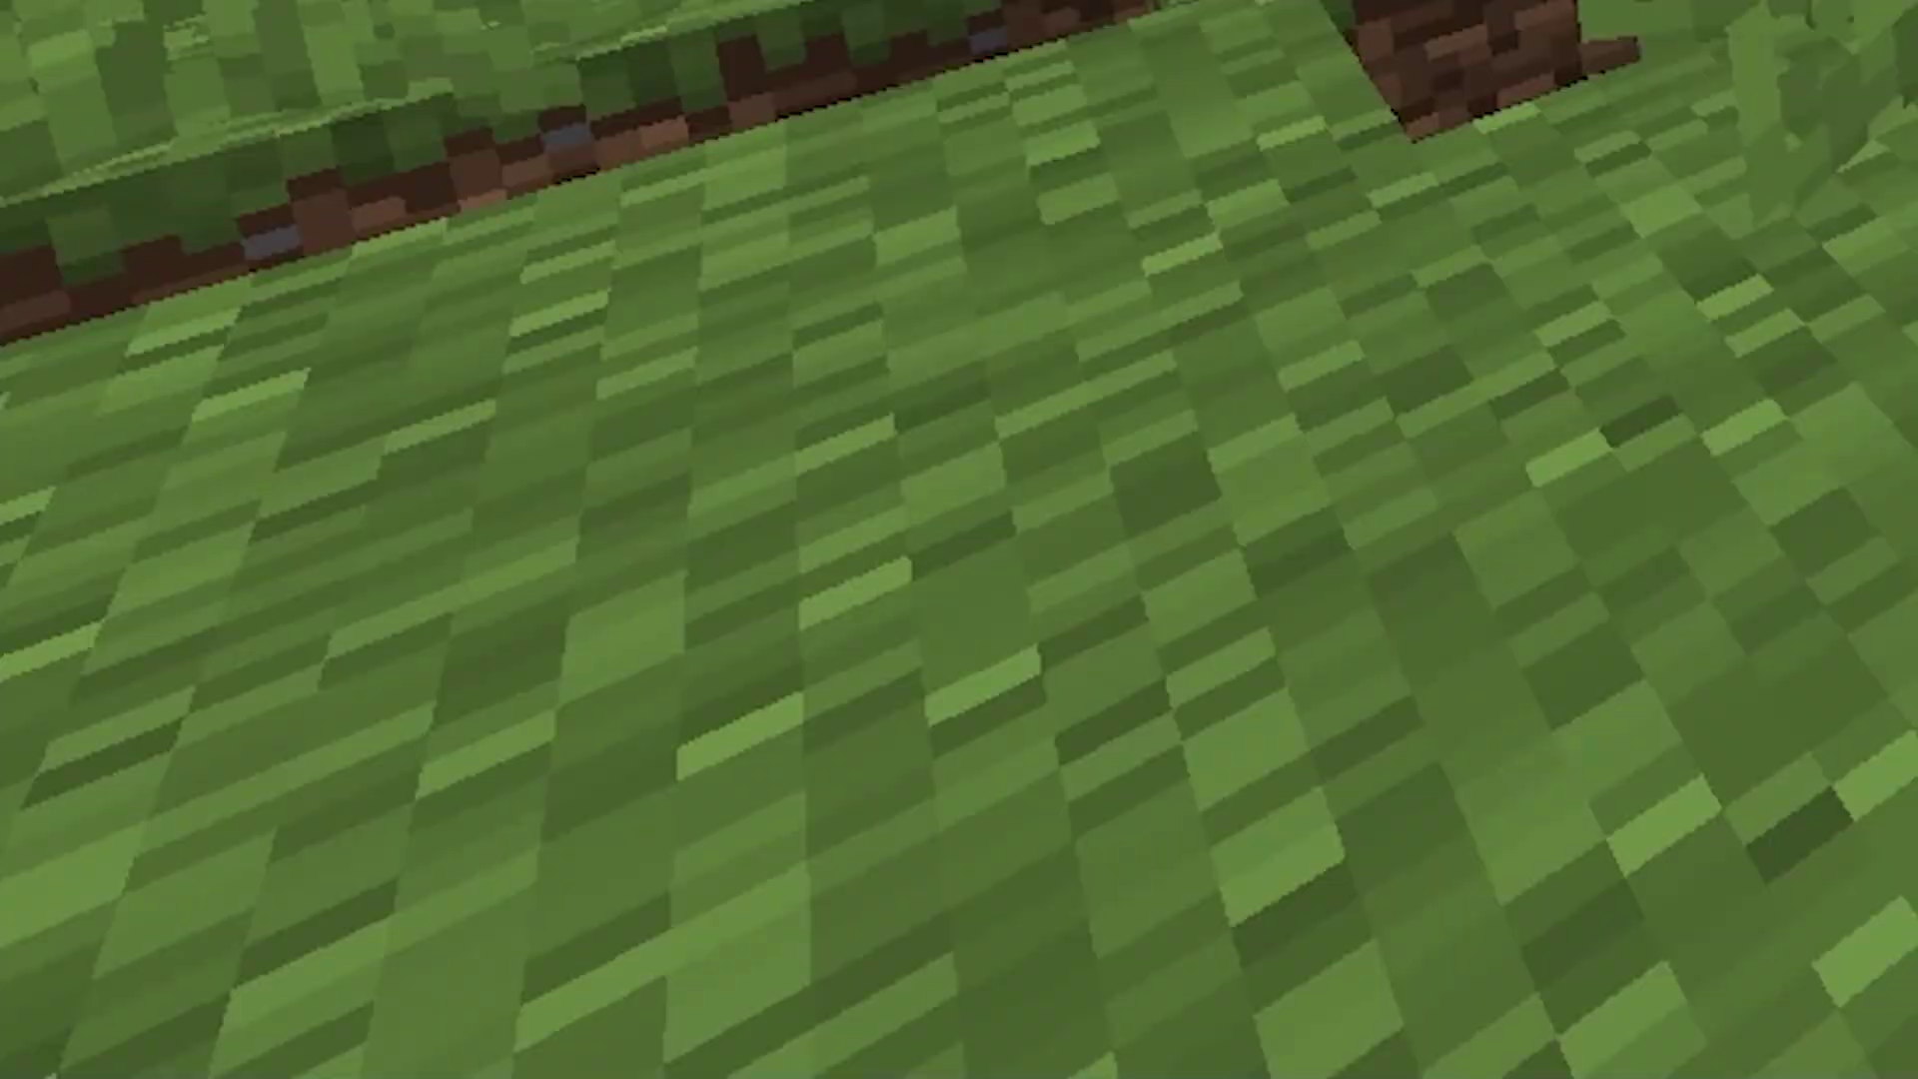
Get the wooden axe wand with //wand and mark the first position on grass at (-476, 69, -526)
key(slash)
text(/b)
key(BackSpace)
text(w)
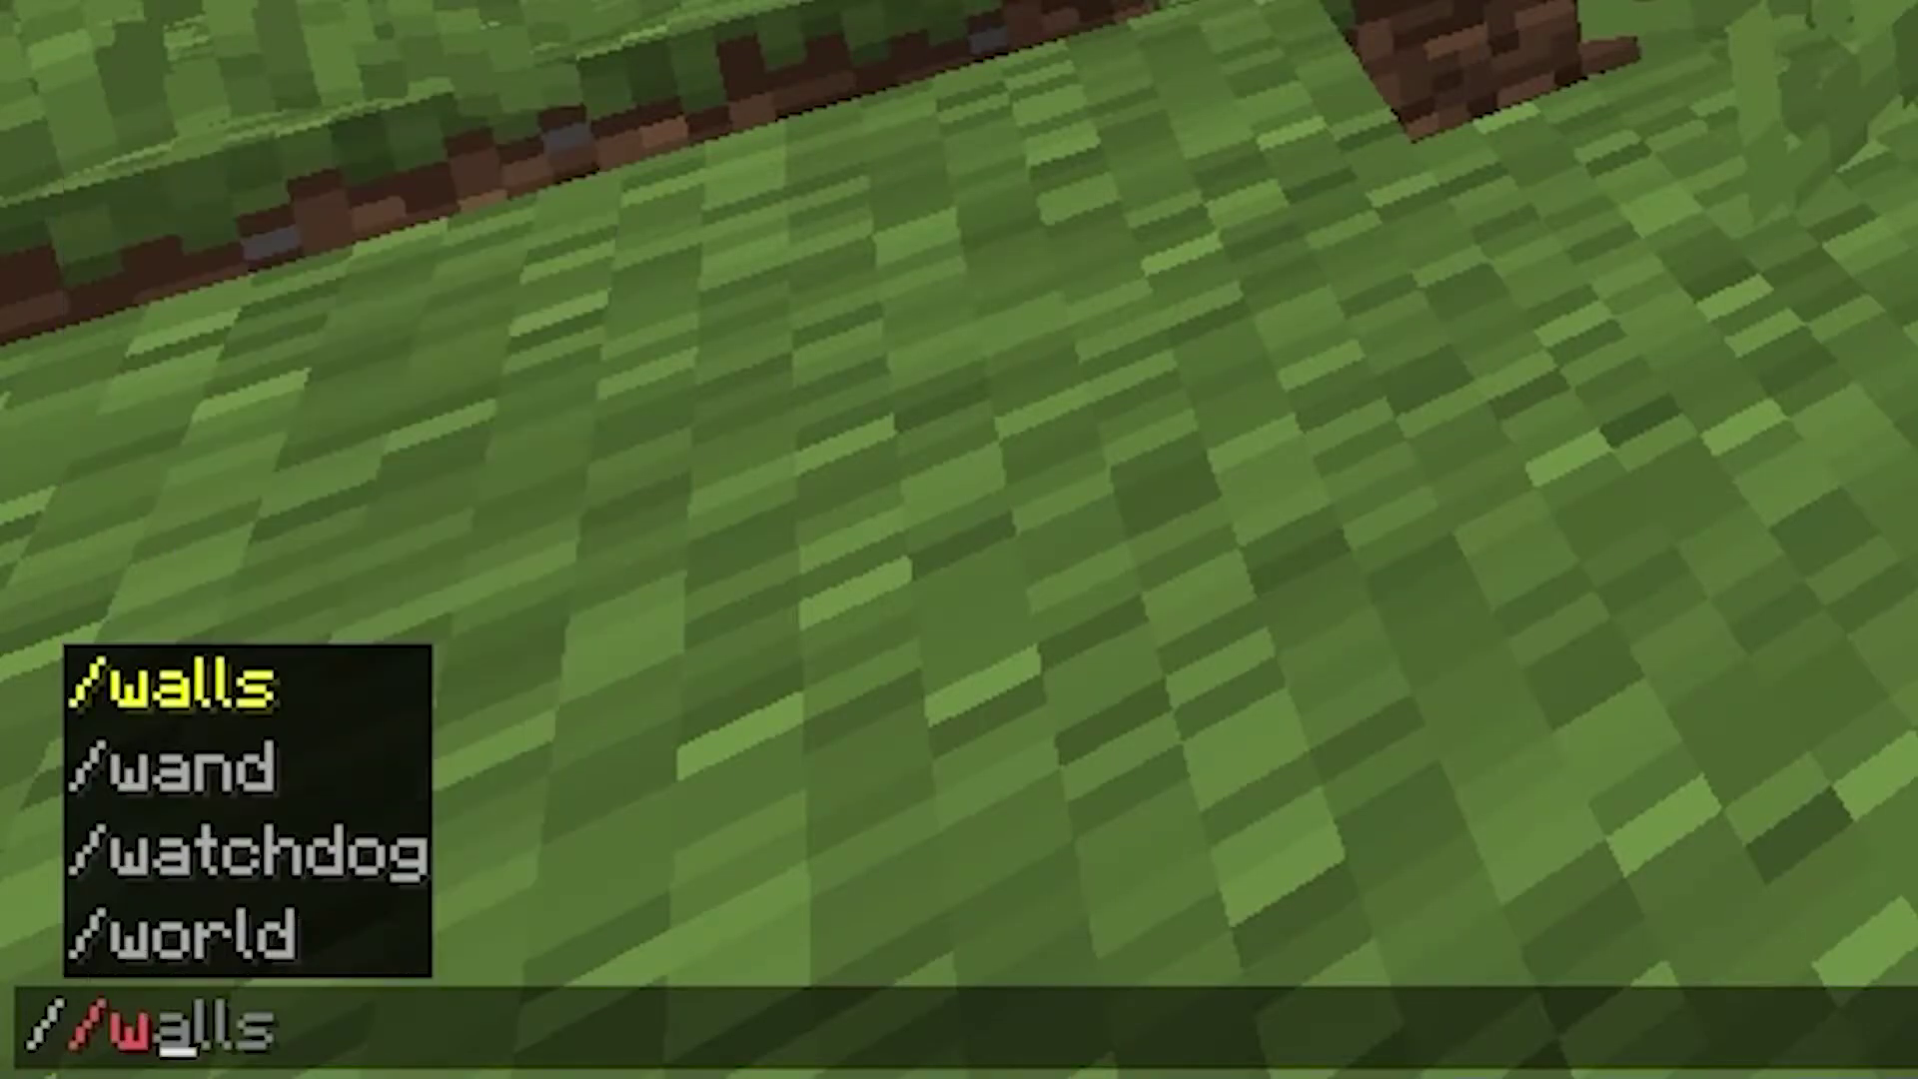
text(and)
key(Return)
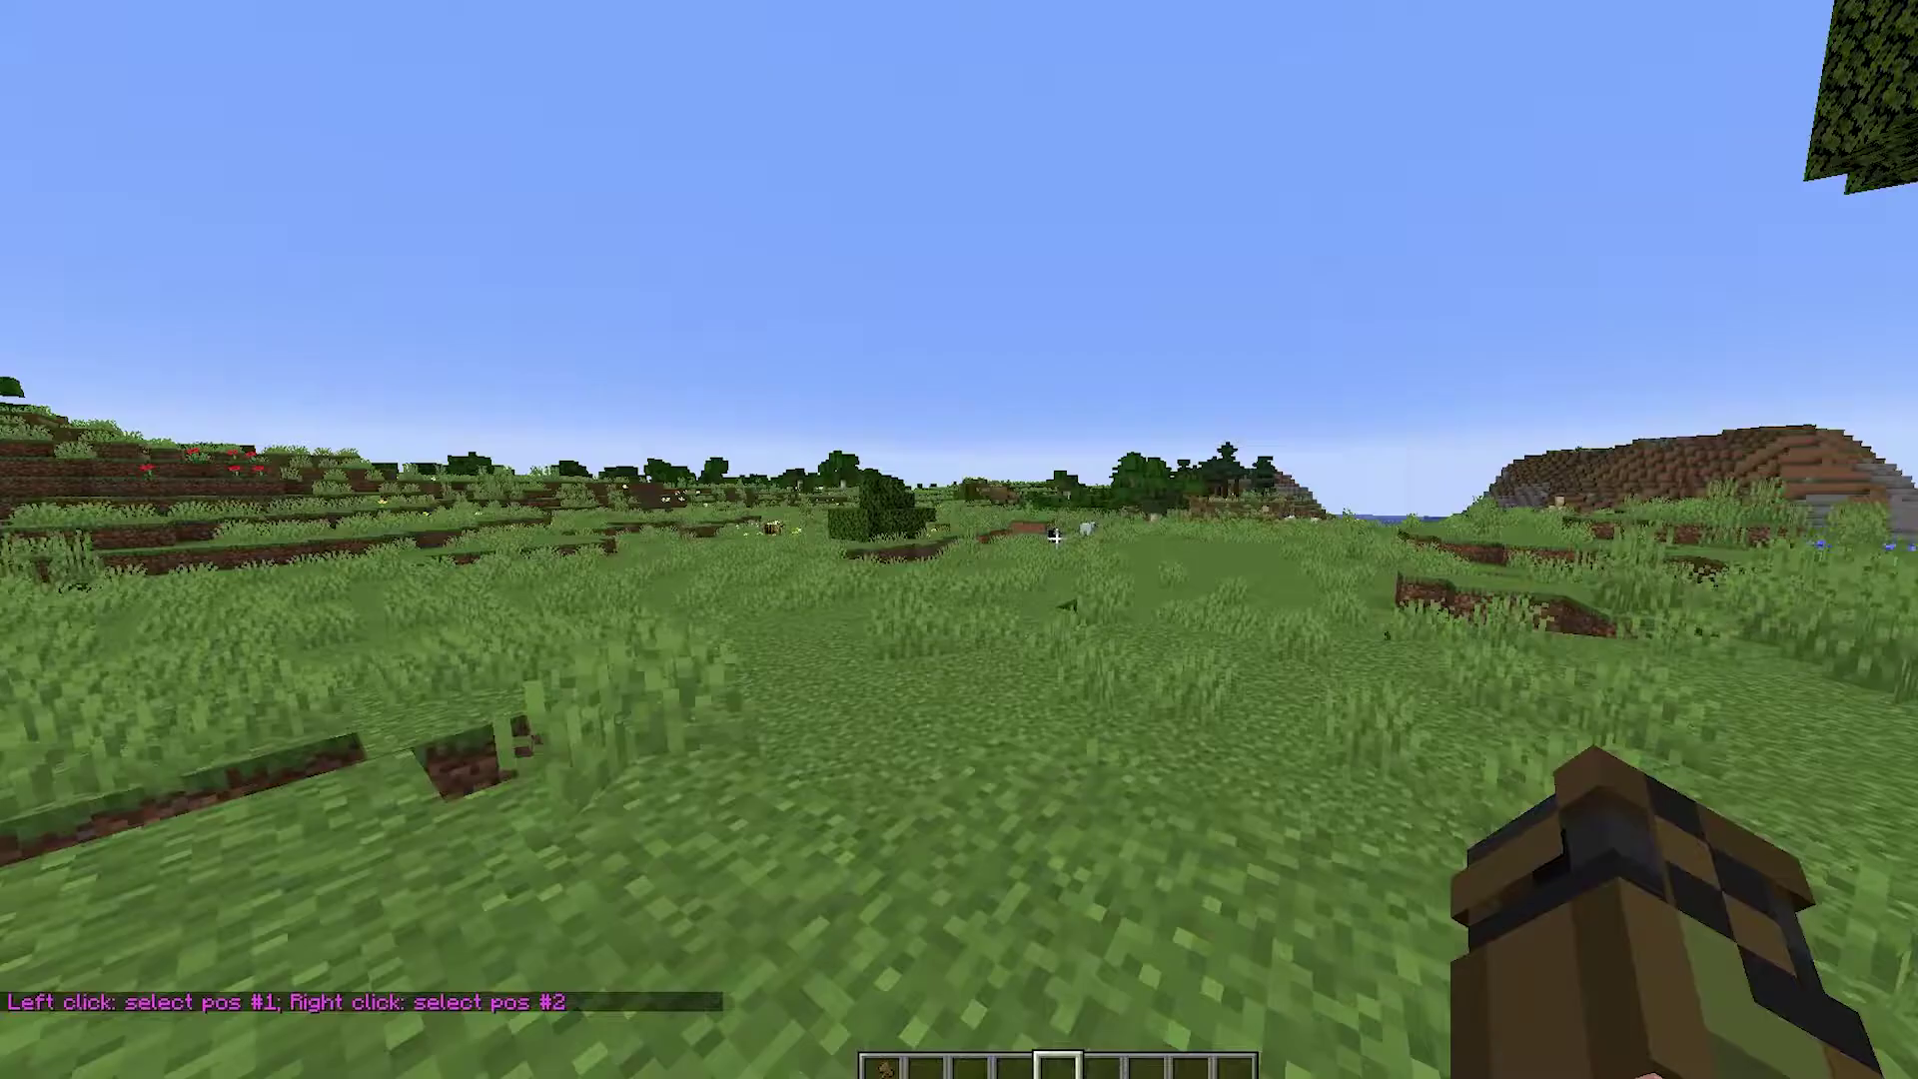
scroll(1056, 538, up, 4)
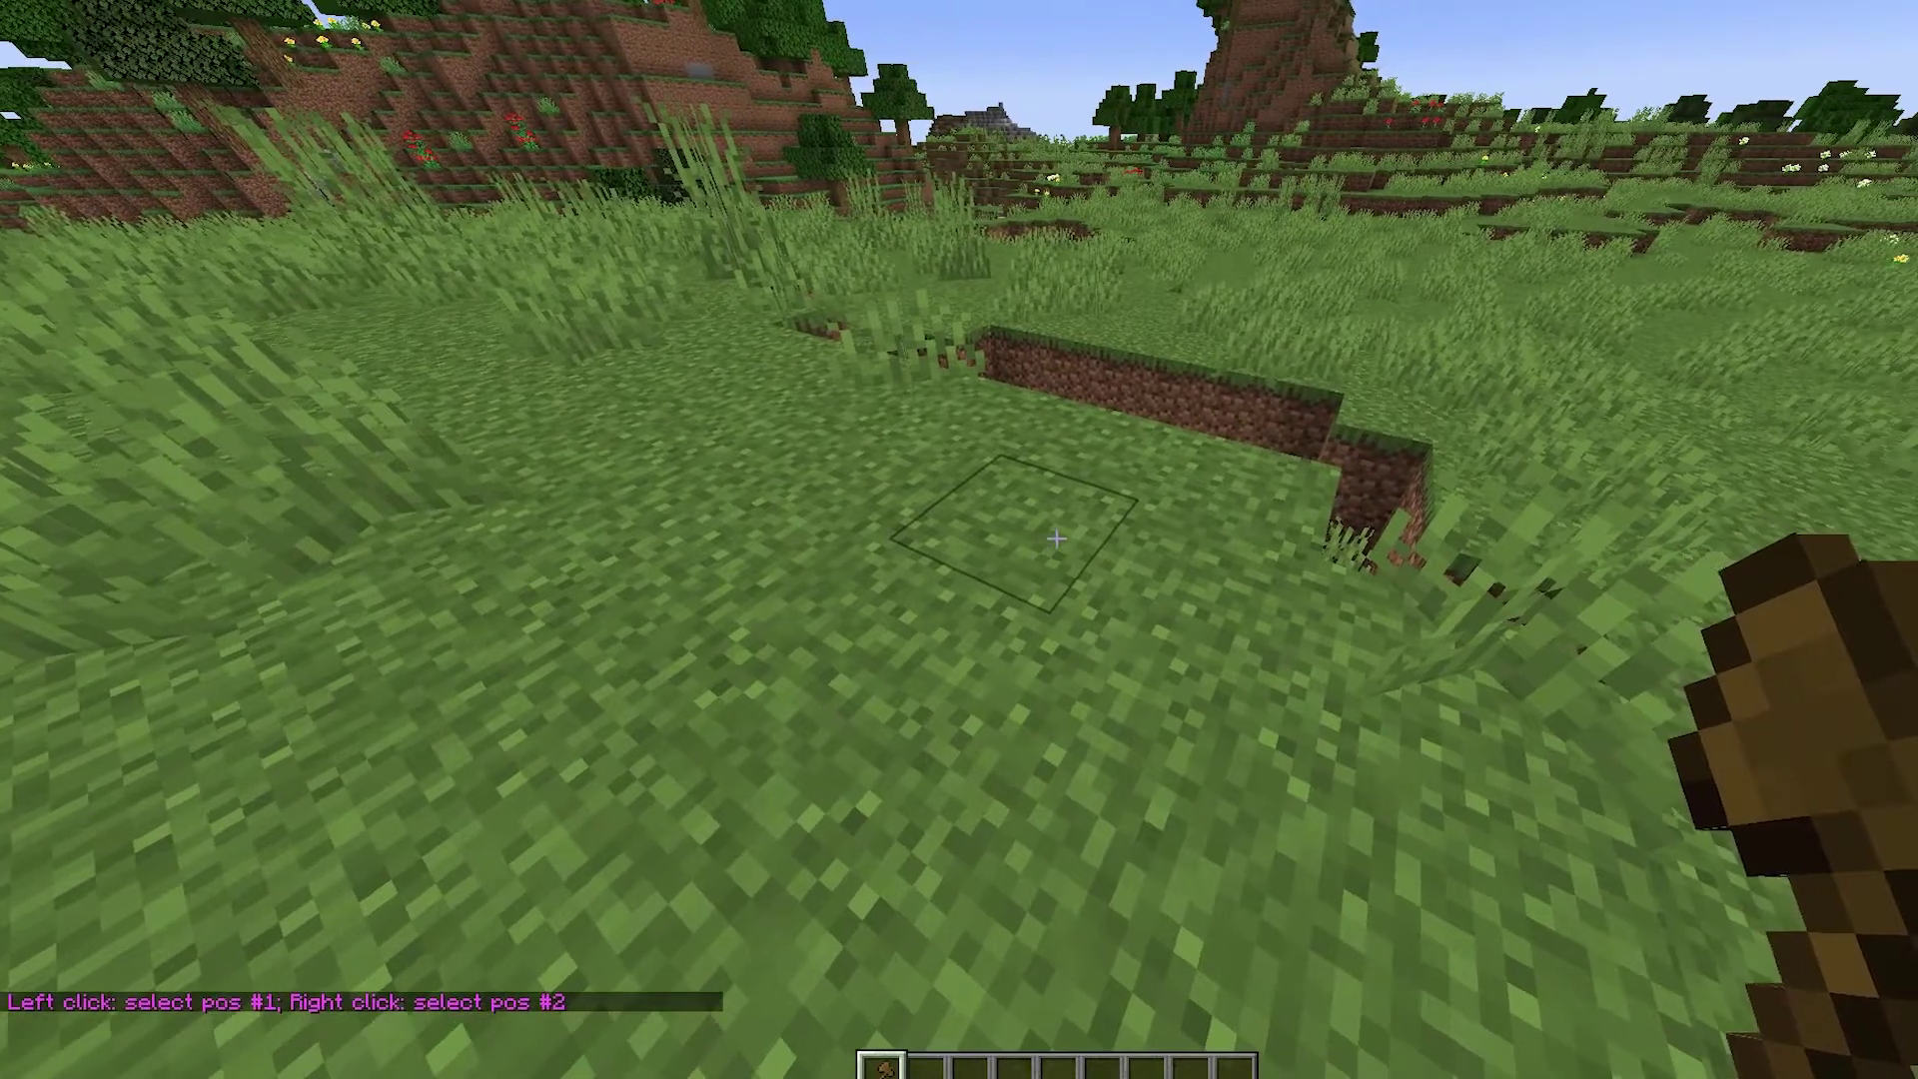
click(1057, 538)
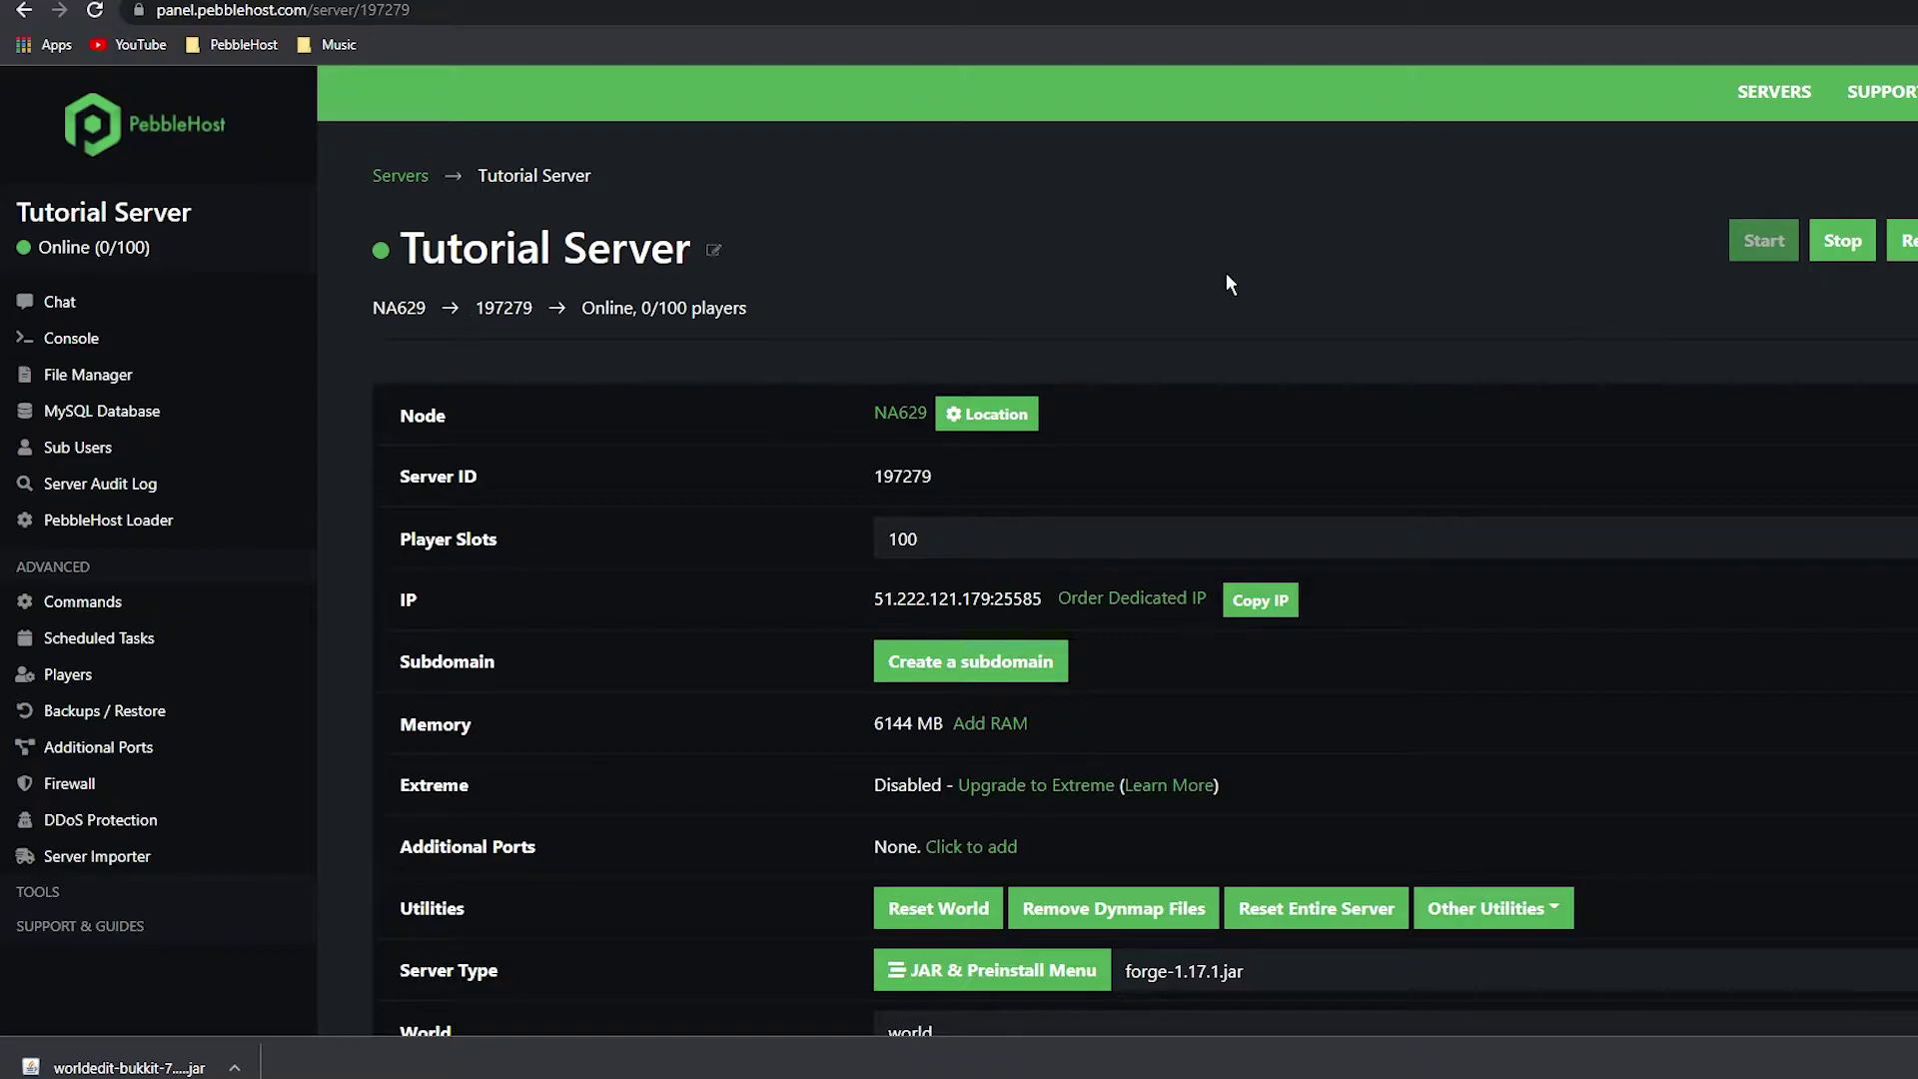
Go back to the CurseForge search results and open the WorldEdit project page
key(alt+Left)
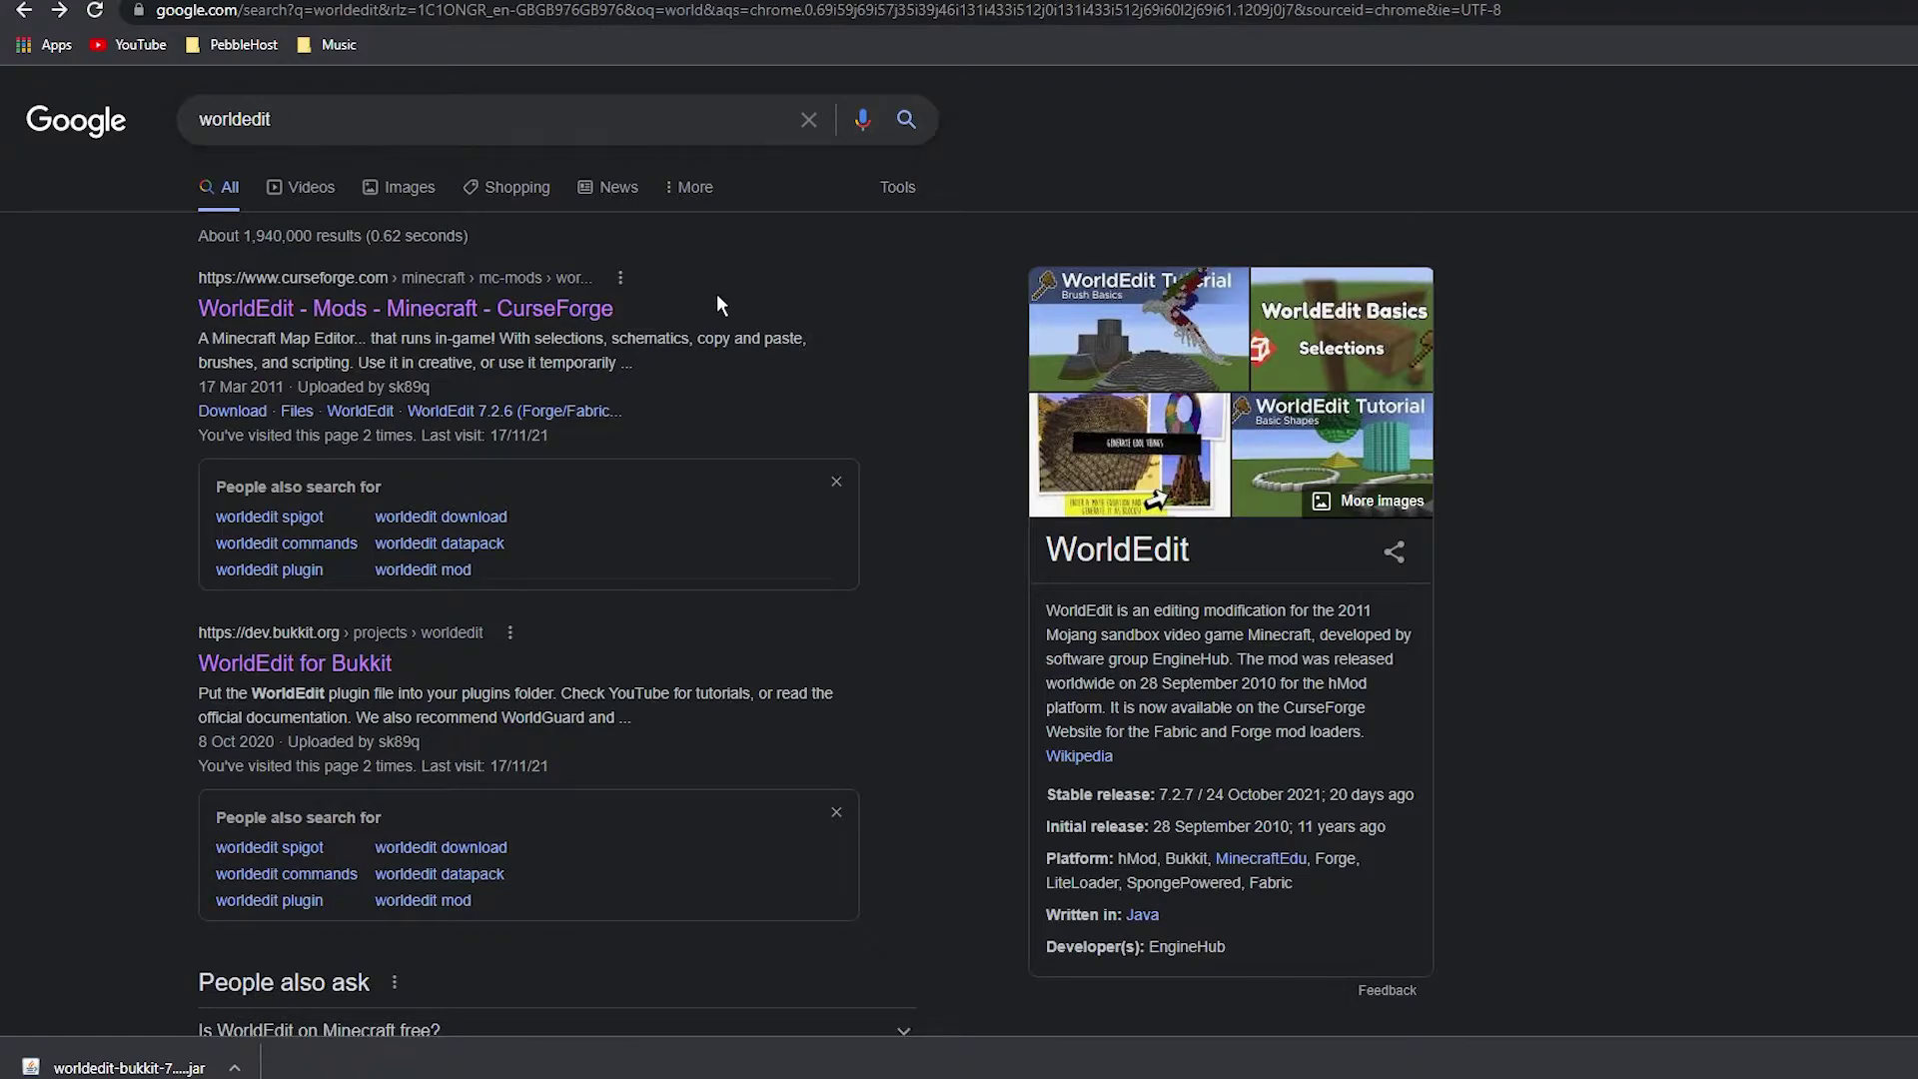
click(597, 317)
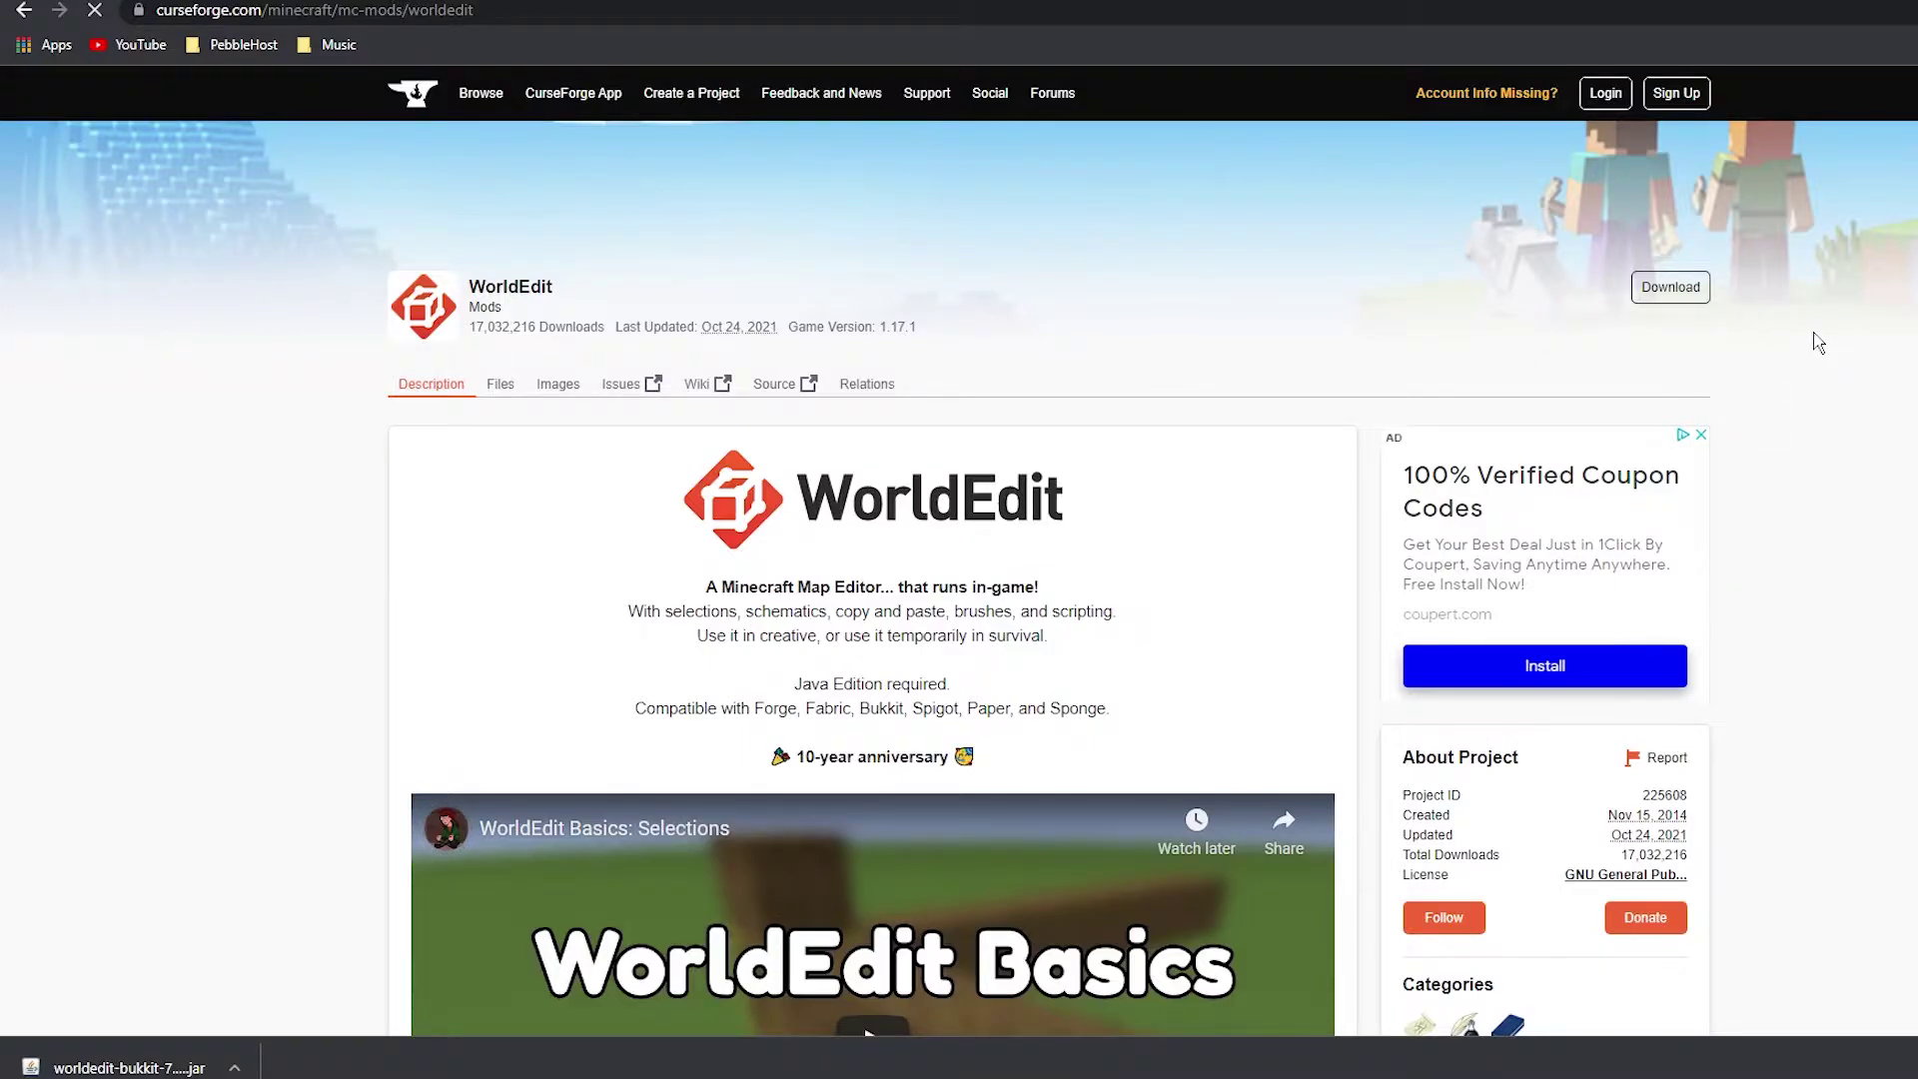
scroll(1341, 440, down, 8)
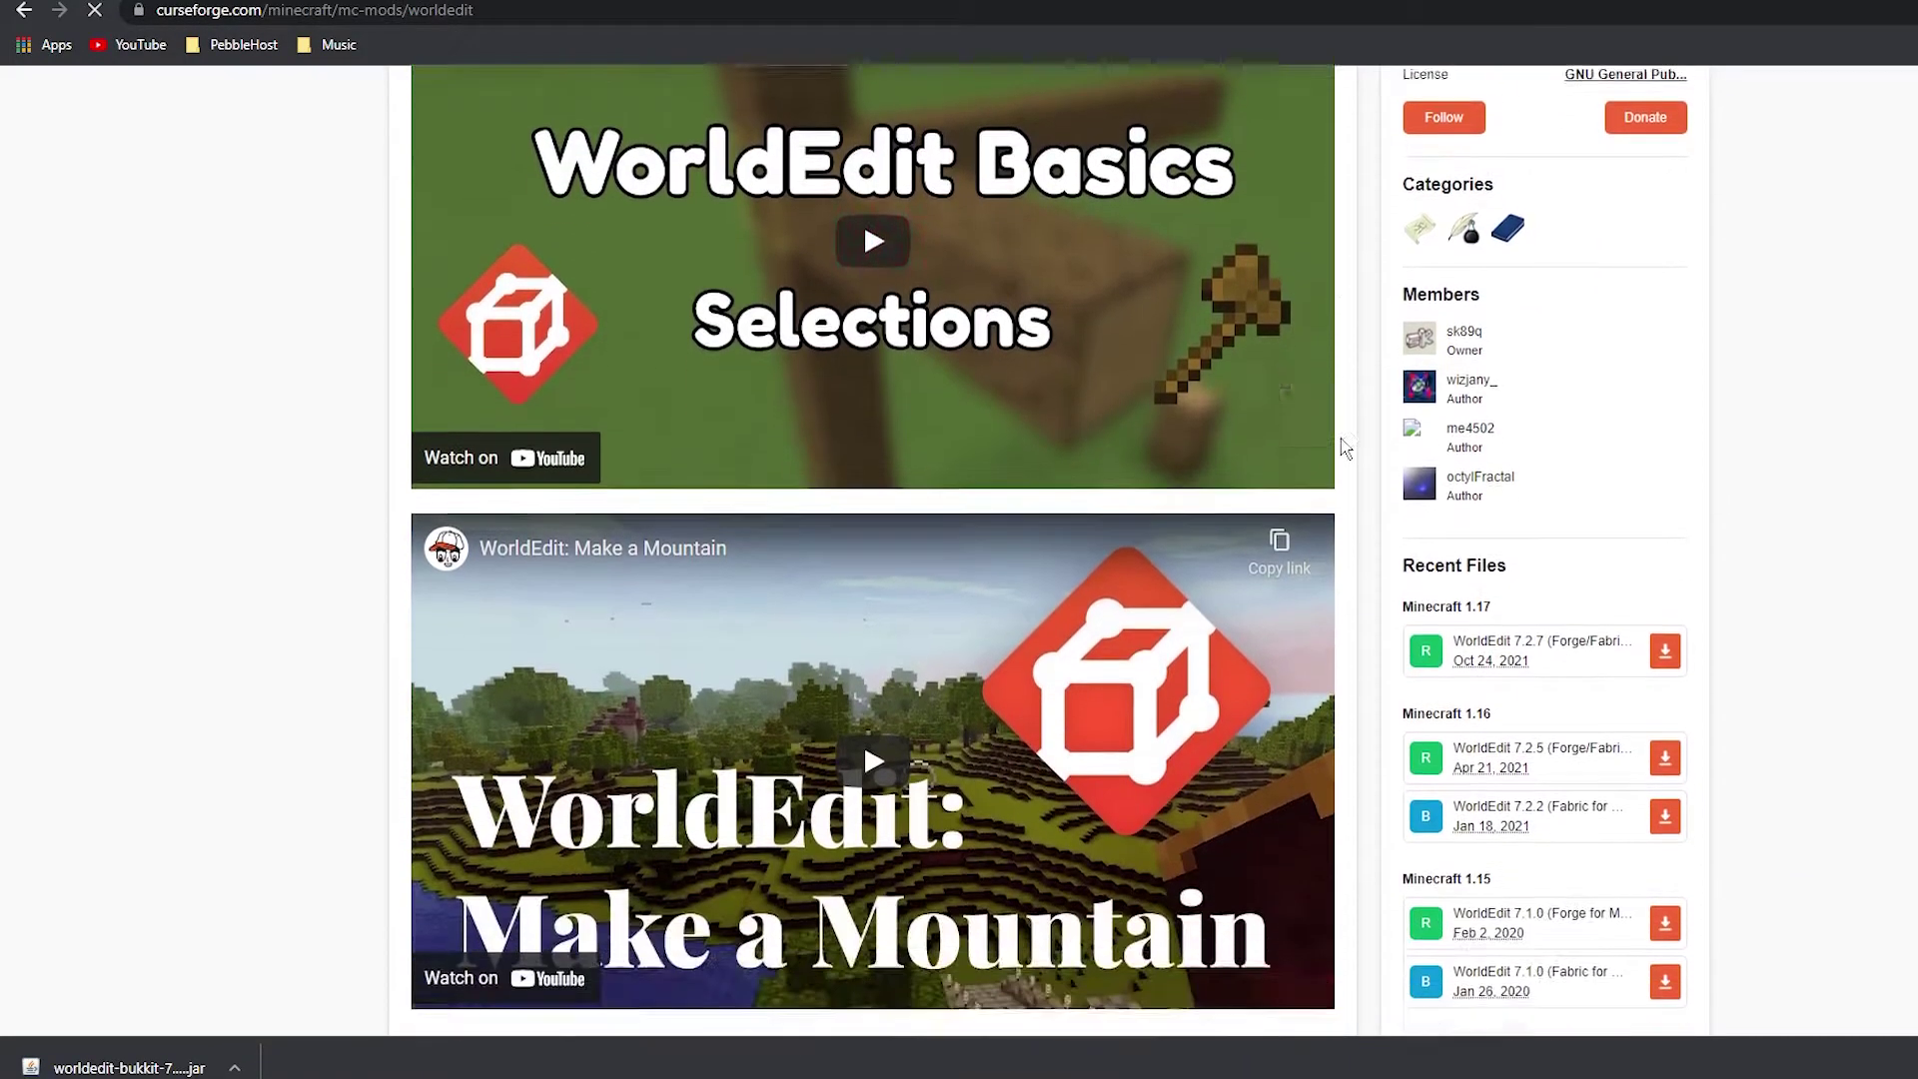
scroll(1341, 440, down, 2)
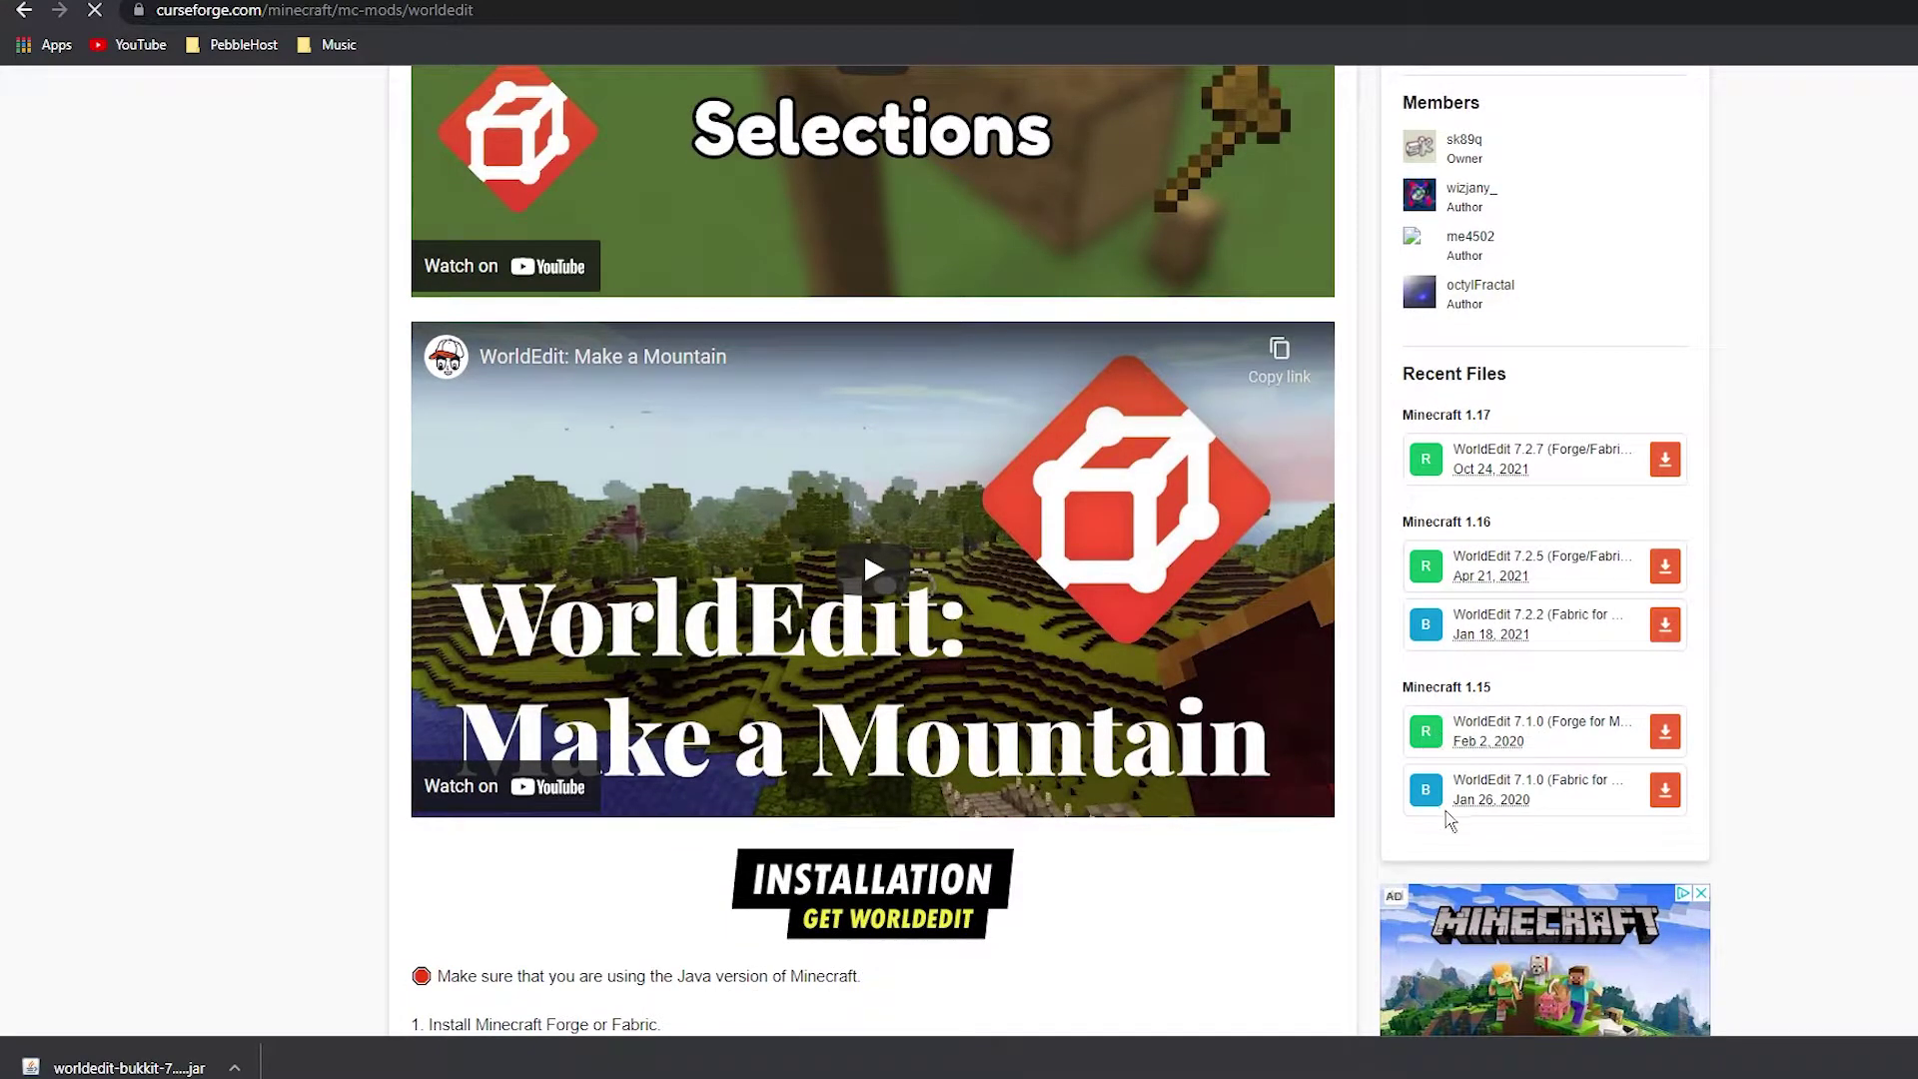
scroll(1451, 820, up, 10)
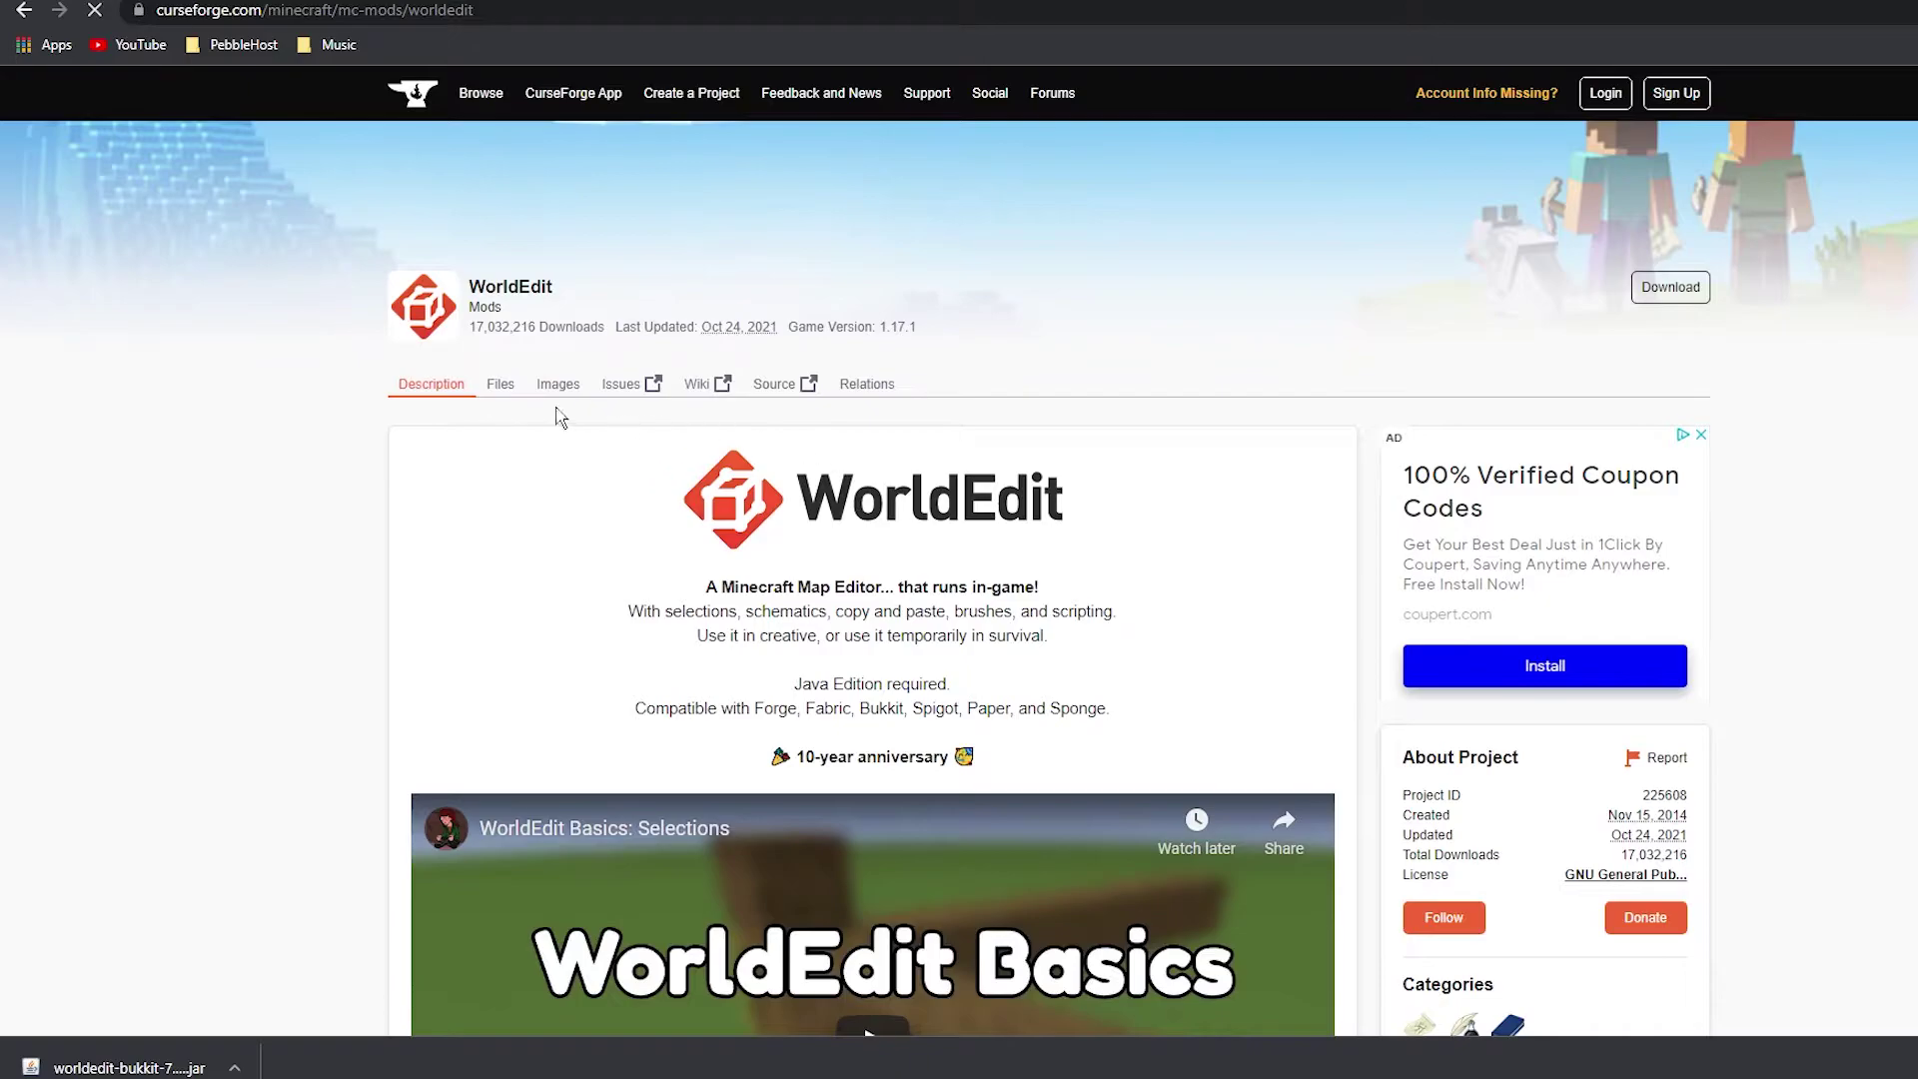
Download worldedit-mod-7.2.7.jar from the Files list and keep it despite the warning
click(501, 384)
scroll(1116, 431, down, 10)
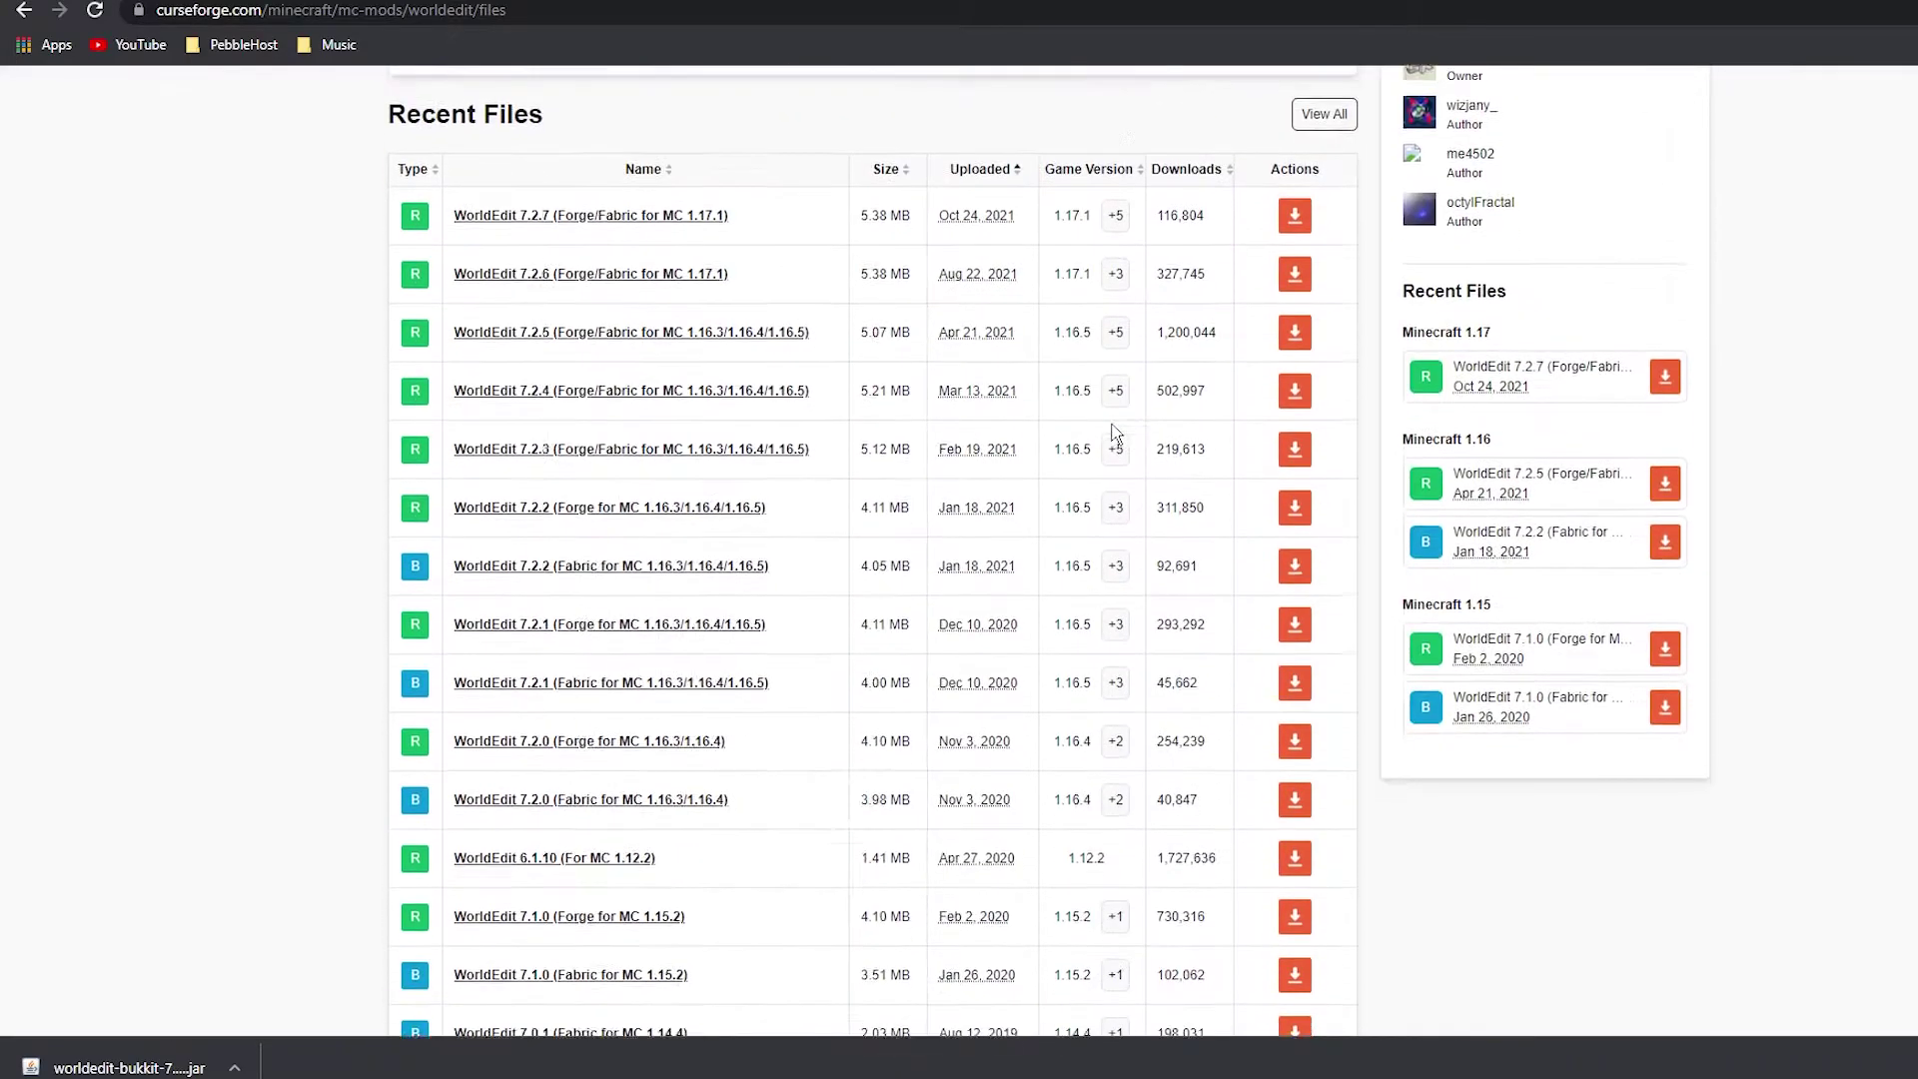
scroll(1116, 432, down, 6)
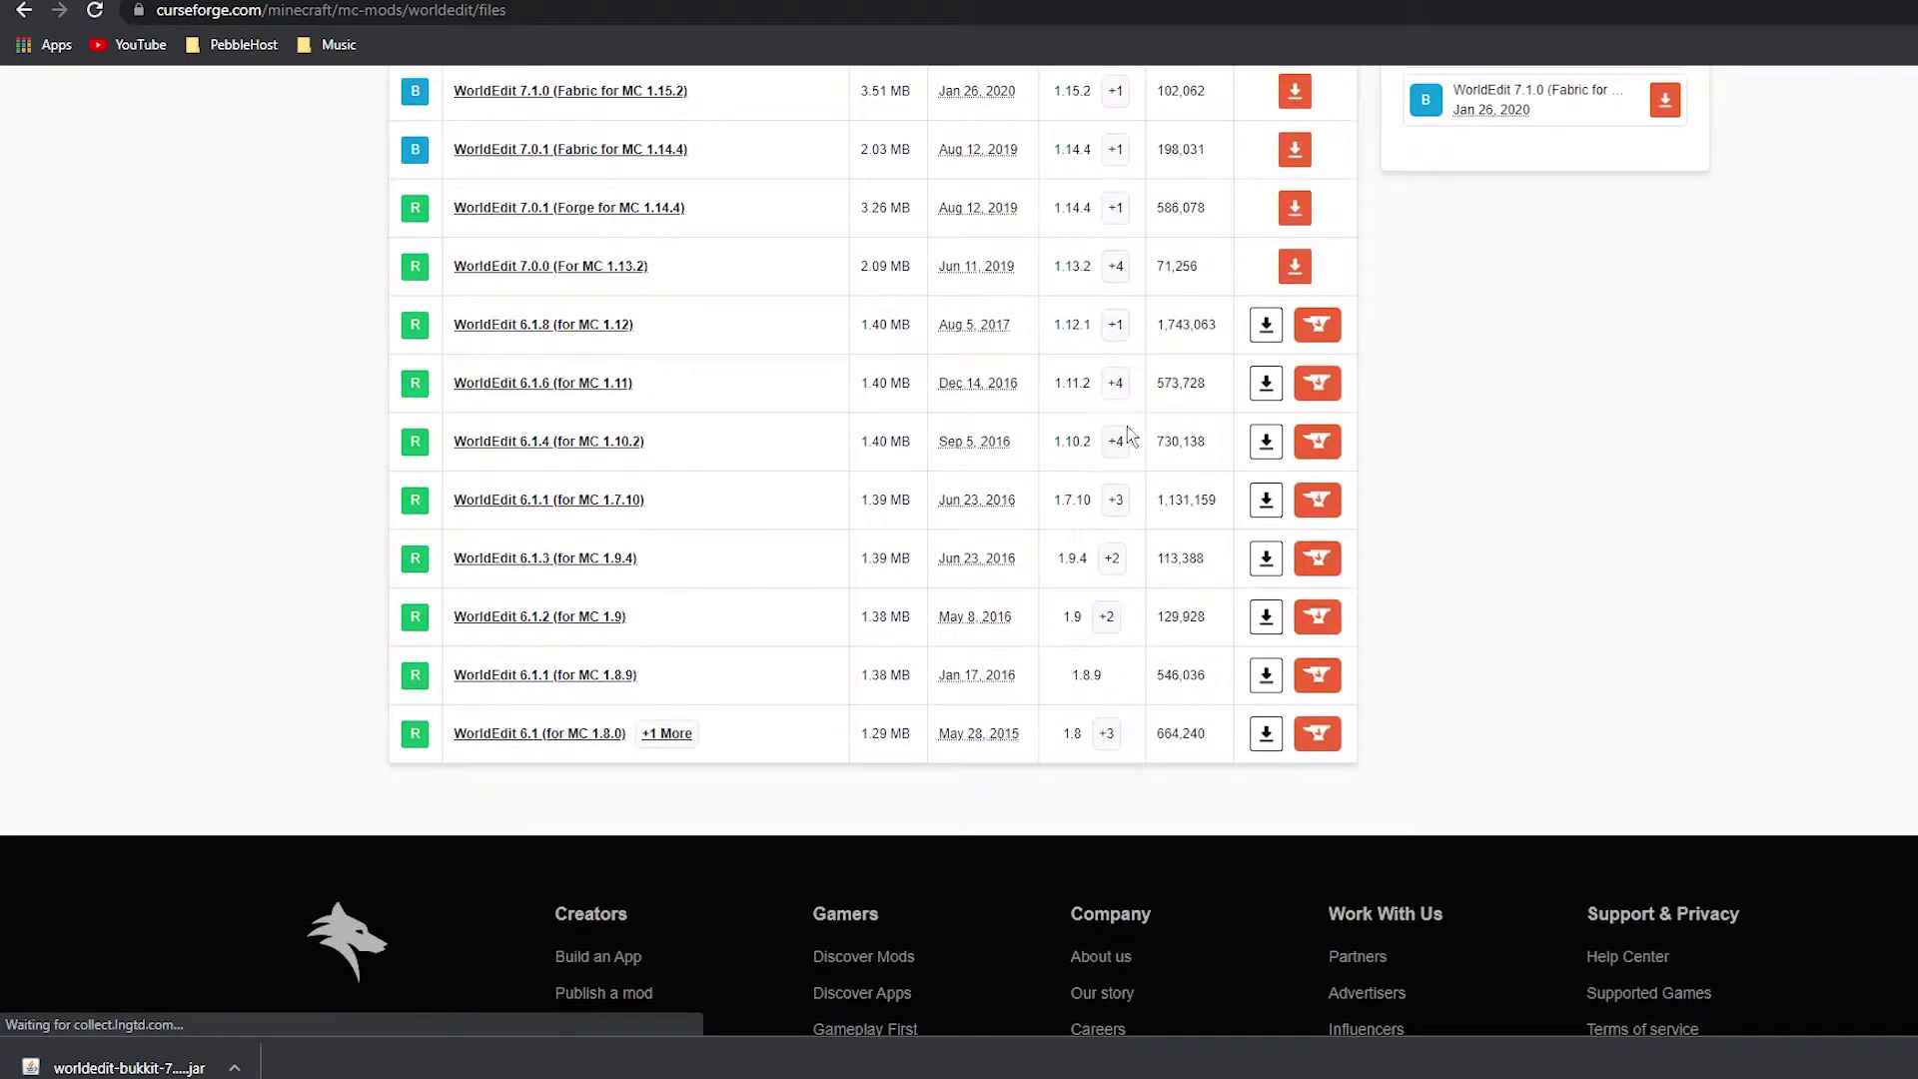
scroll(1141, 732, up, 12)
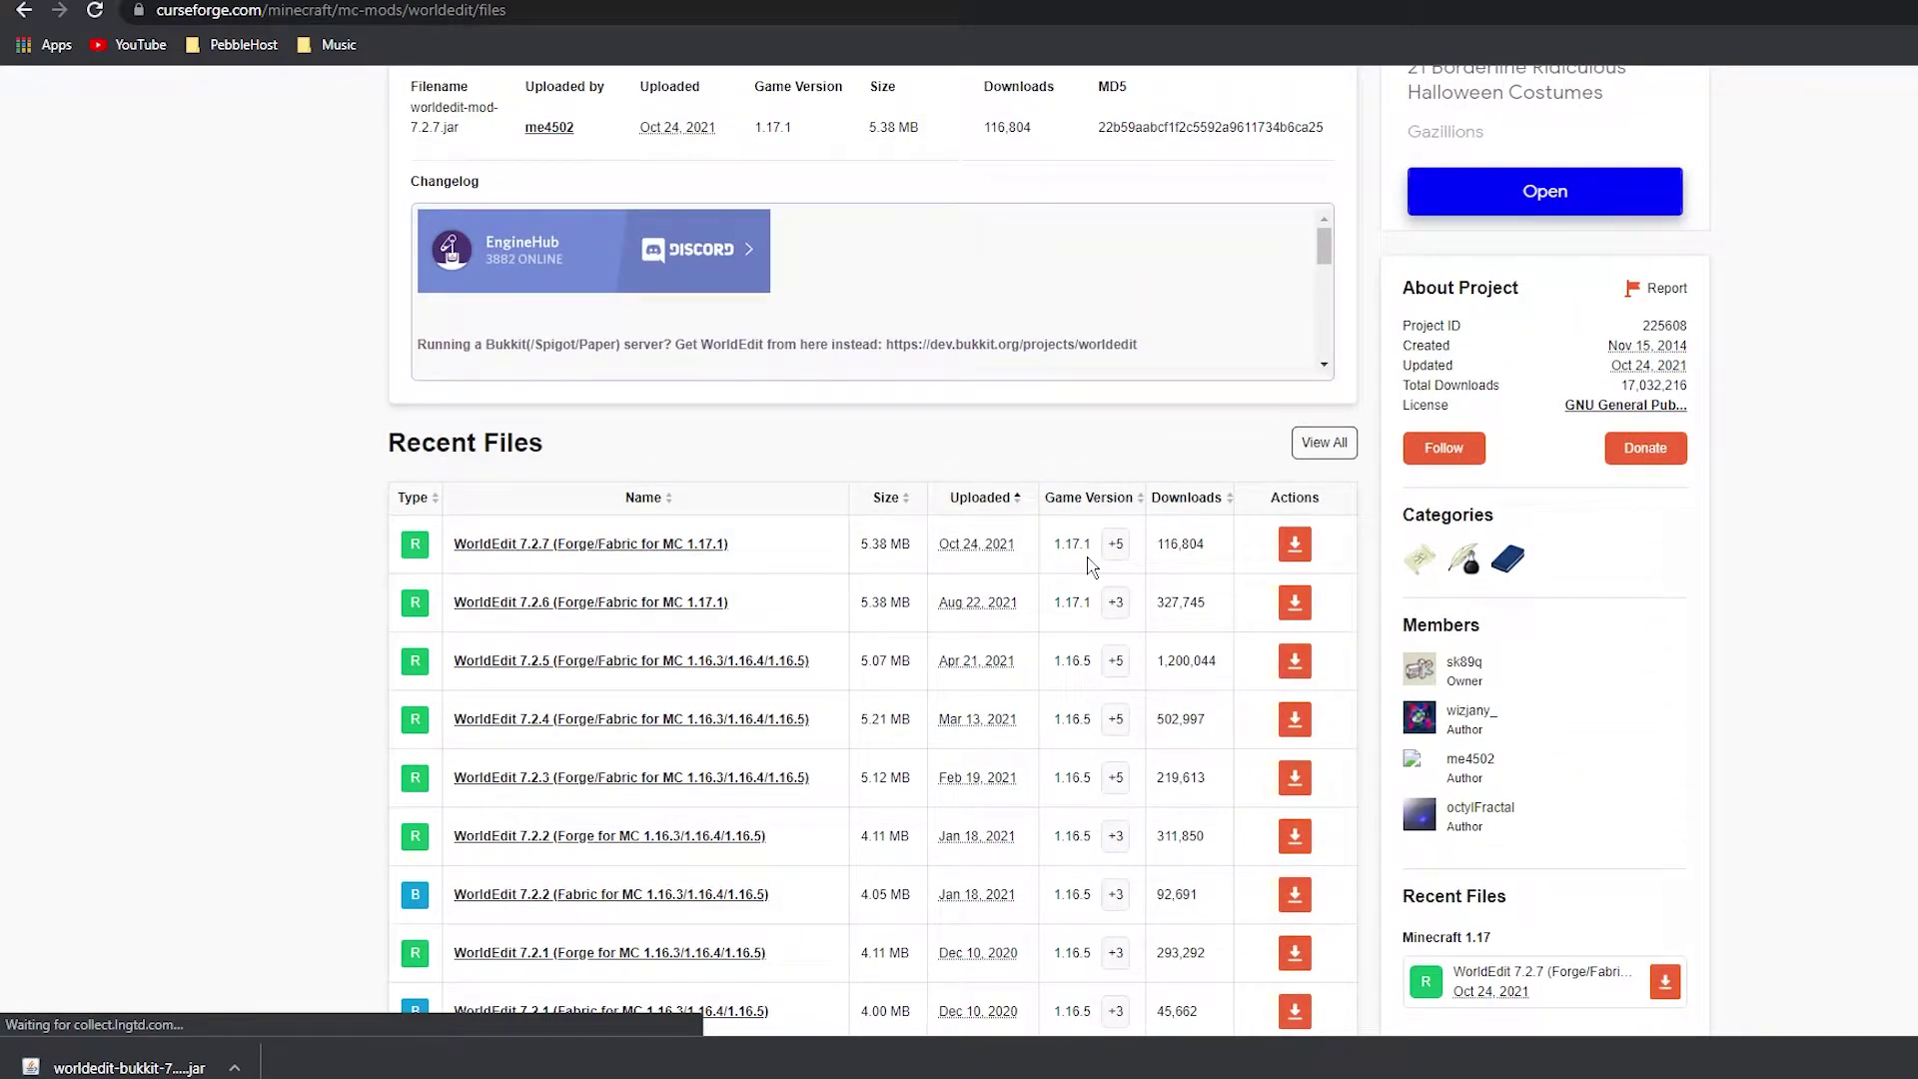
click(1293, 544)
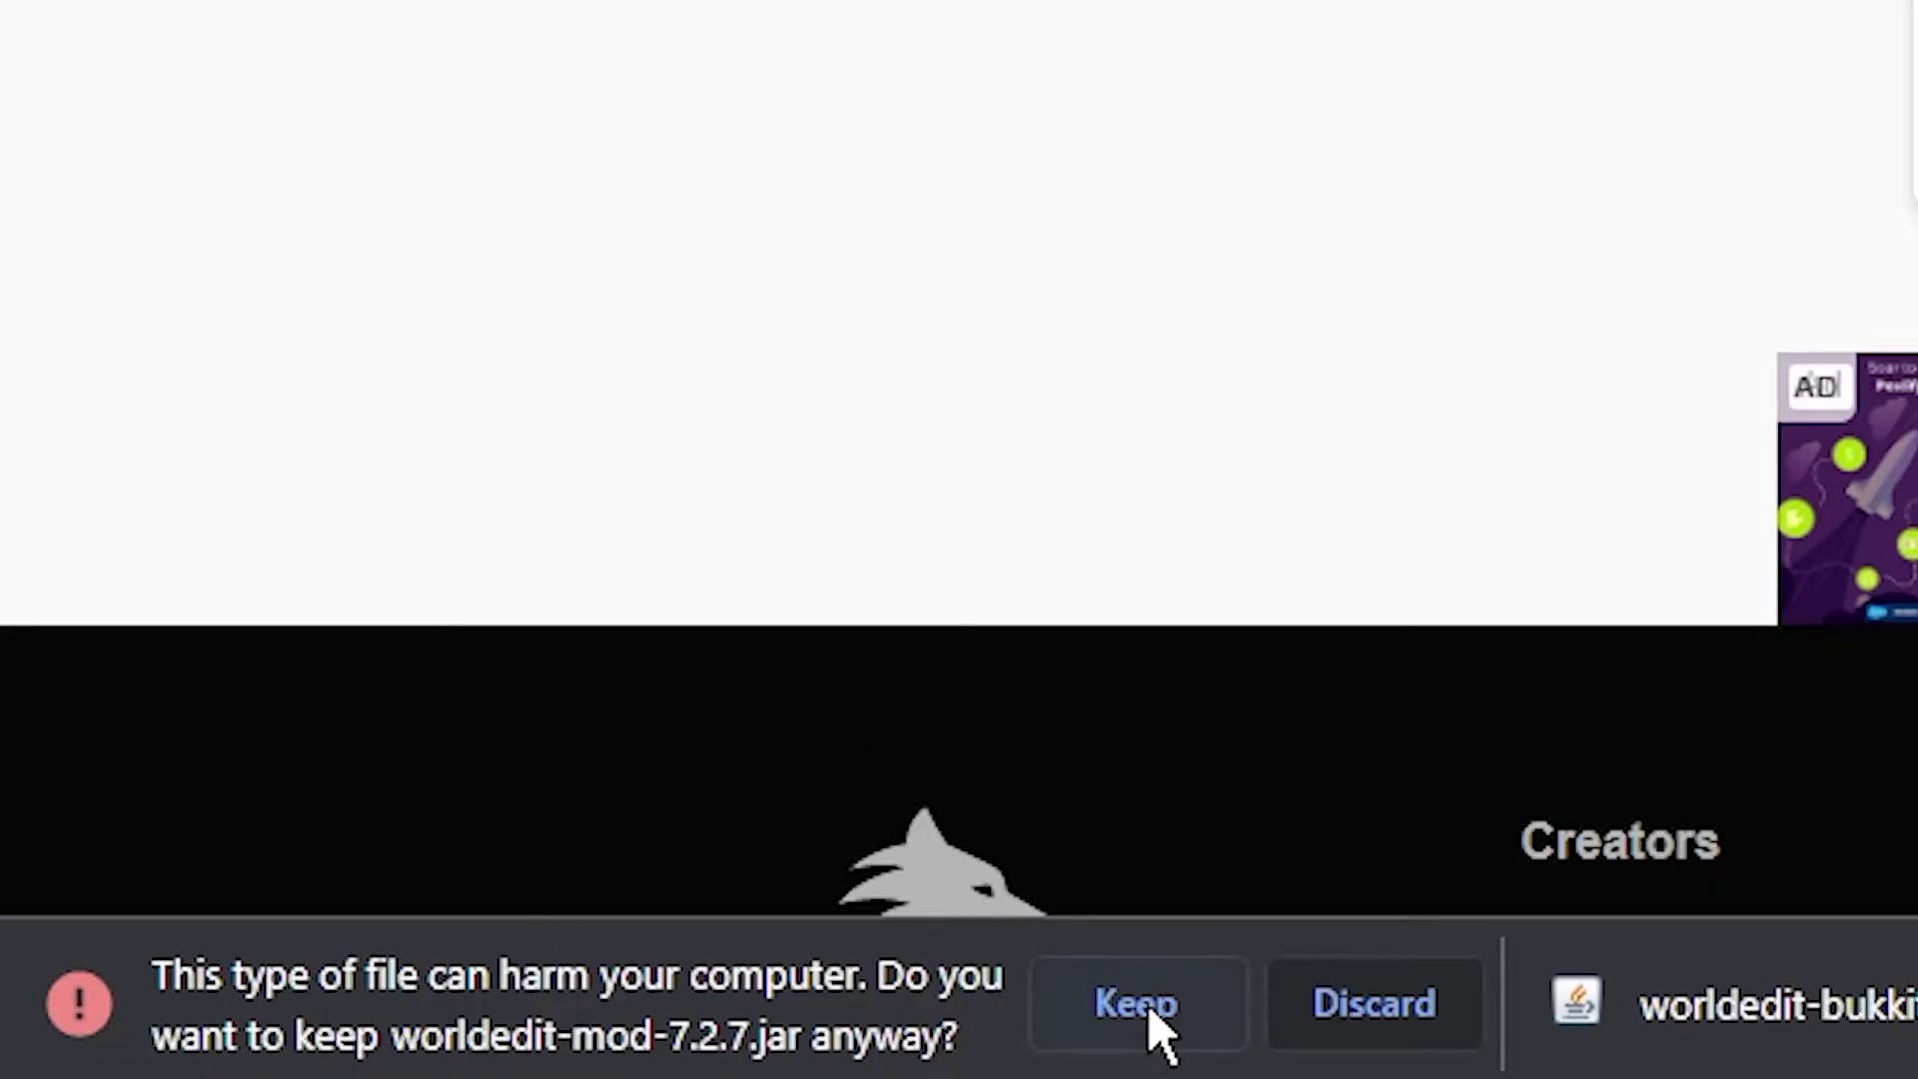
click(1151, 1014)
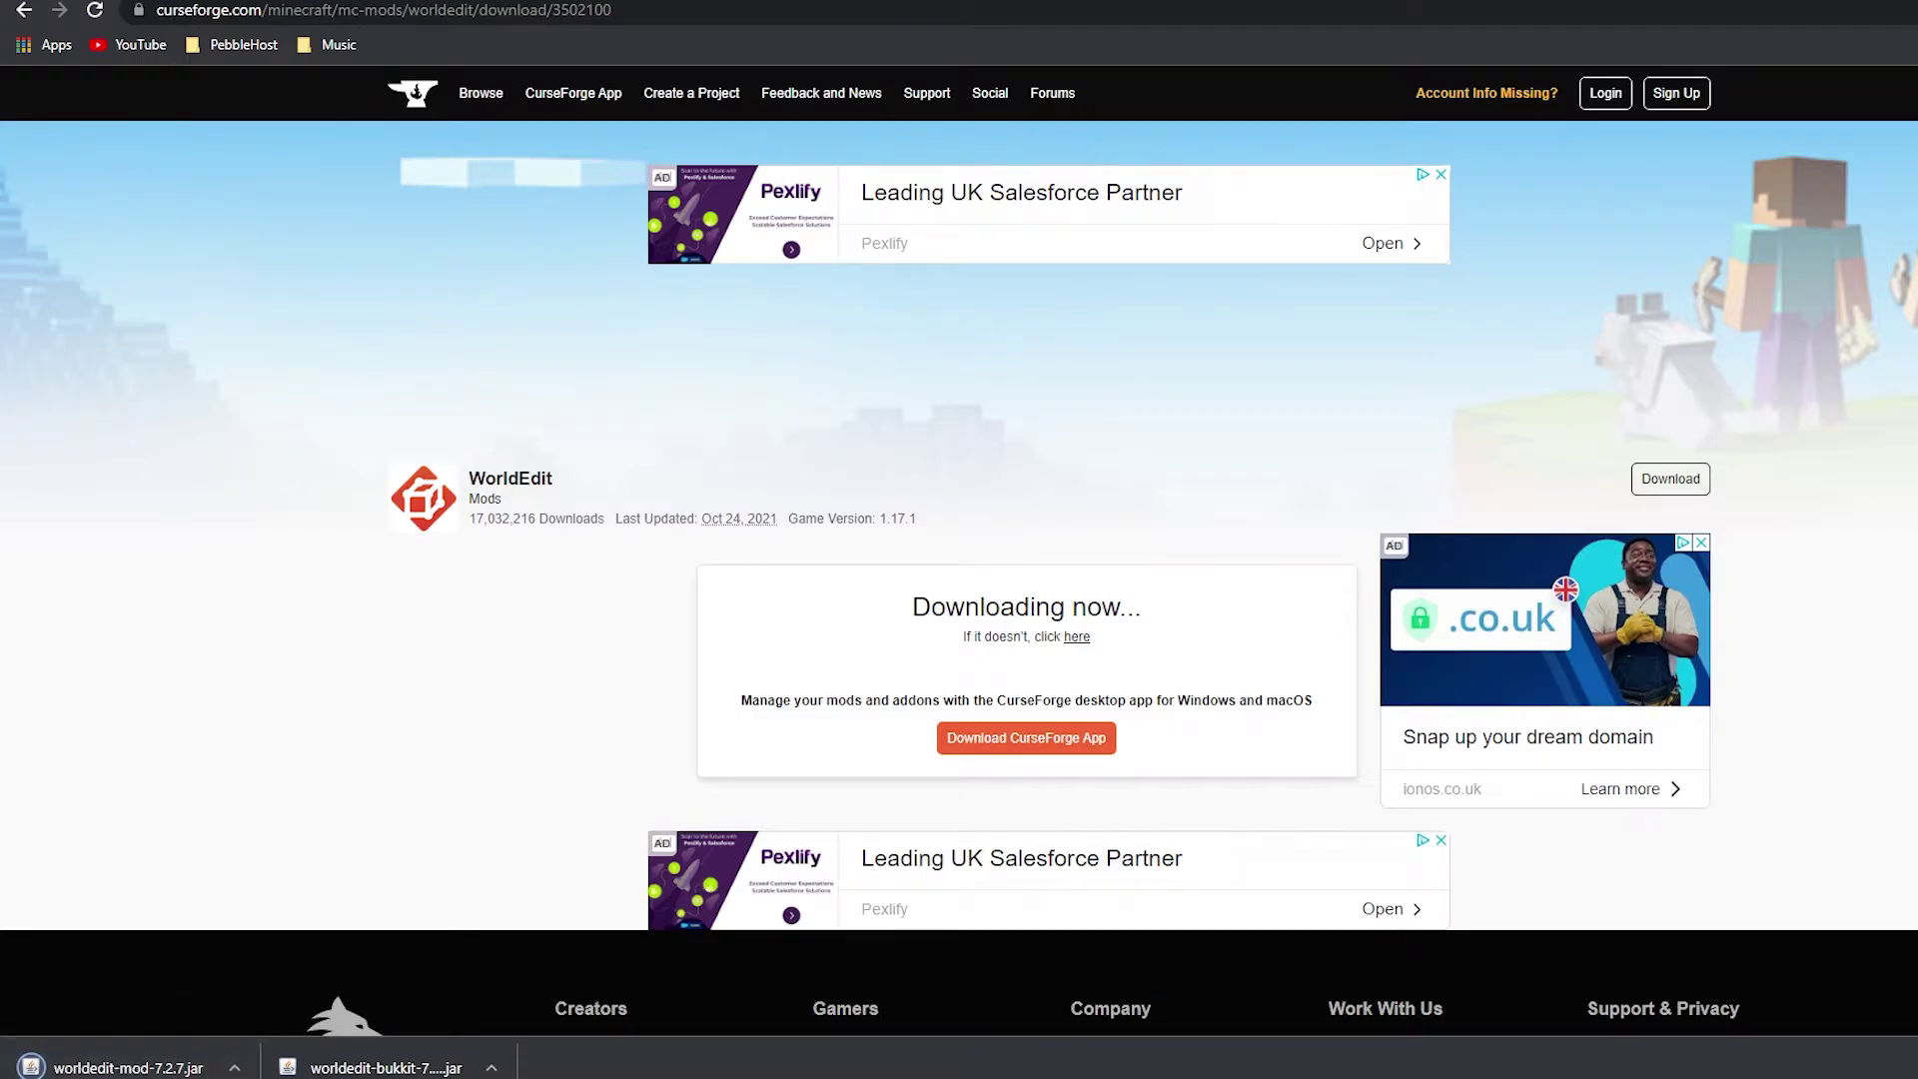
key(ctrl+Tab)
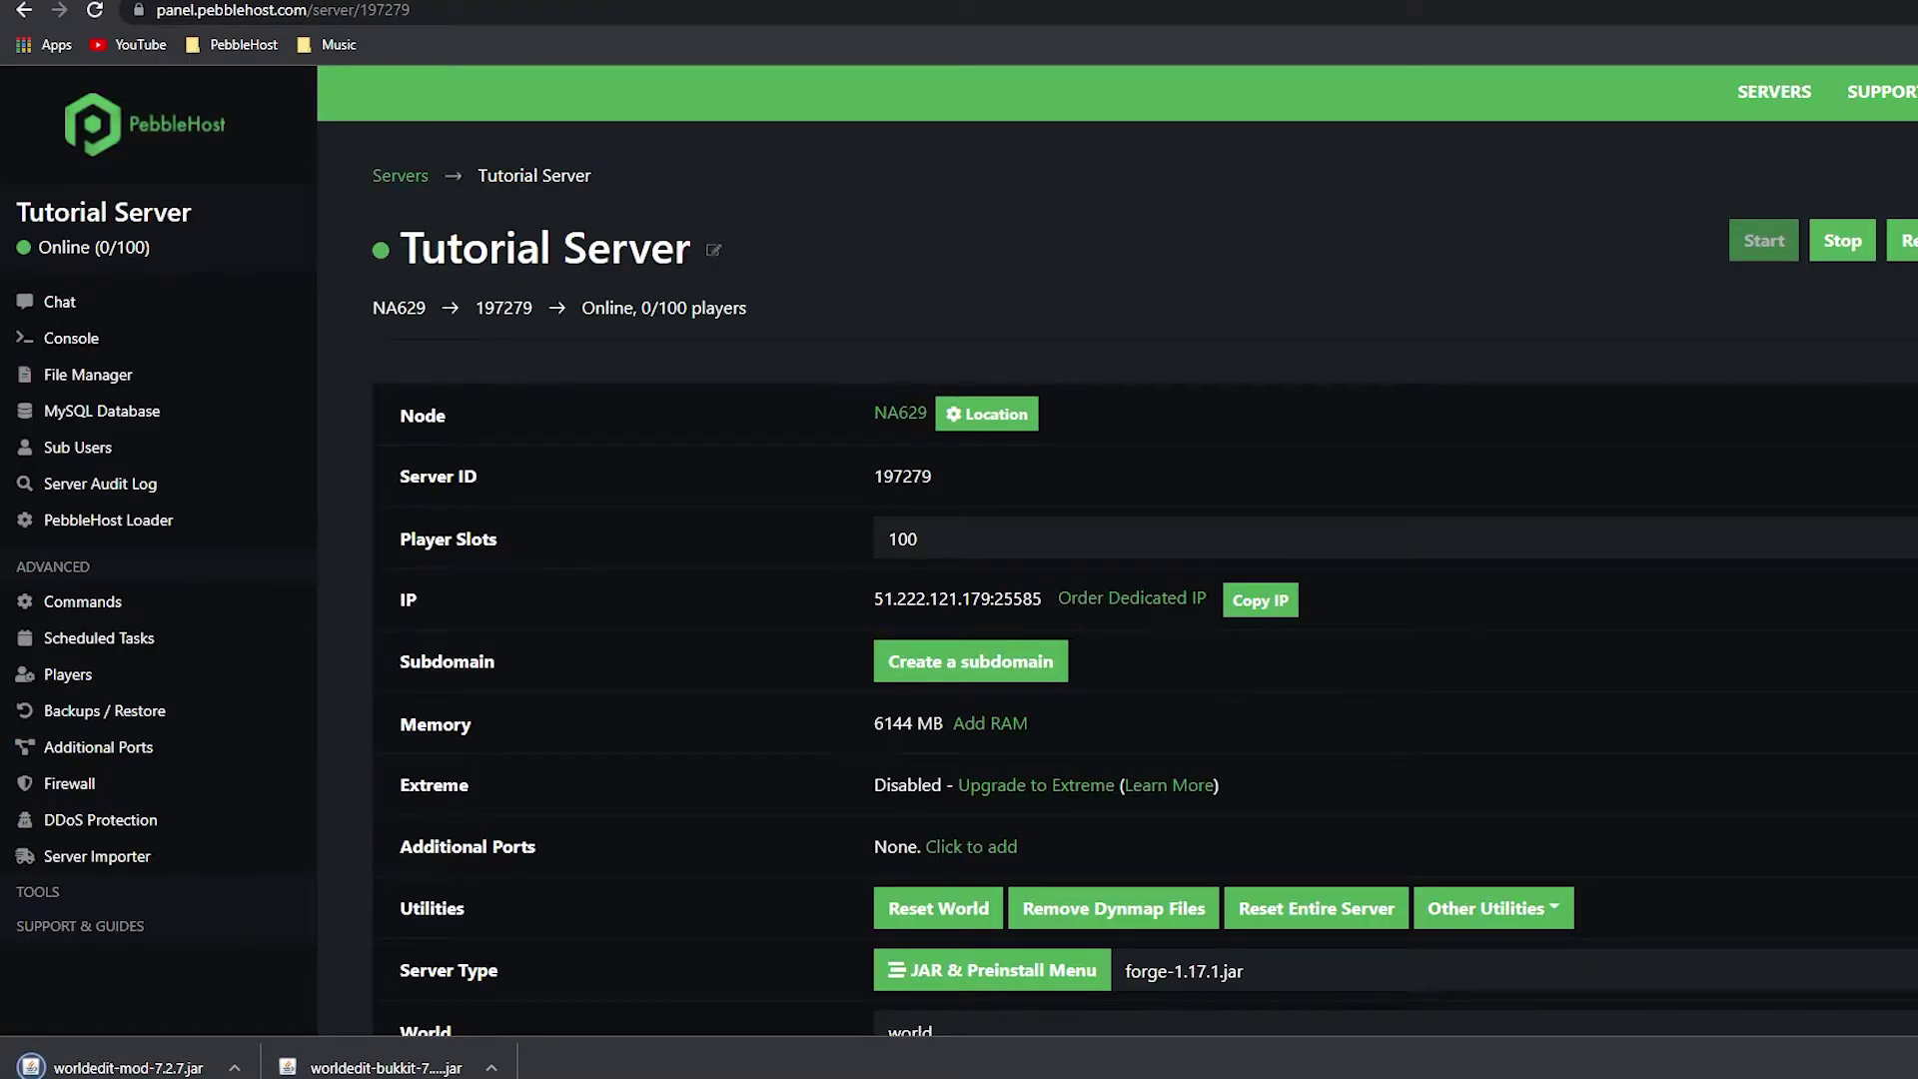
Upload worldedit-mod-7.2.7.jar (5.38MB) into the server's mods folder and return to the overview
click(113, 376)
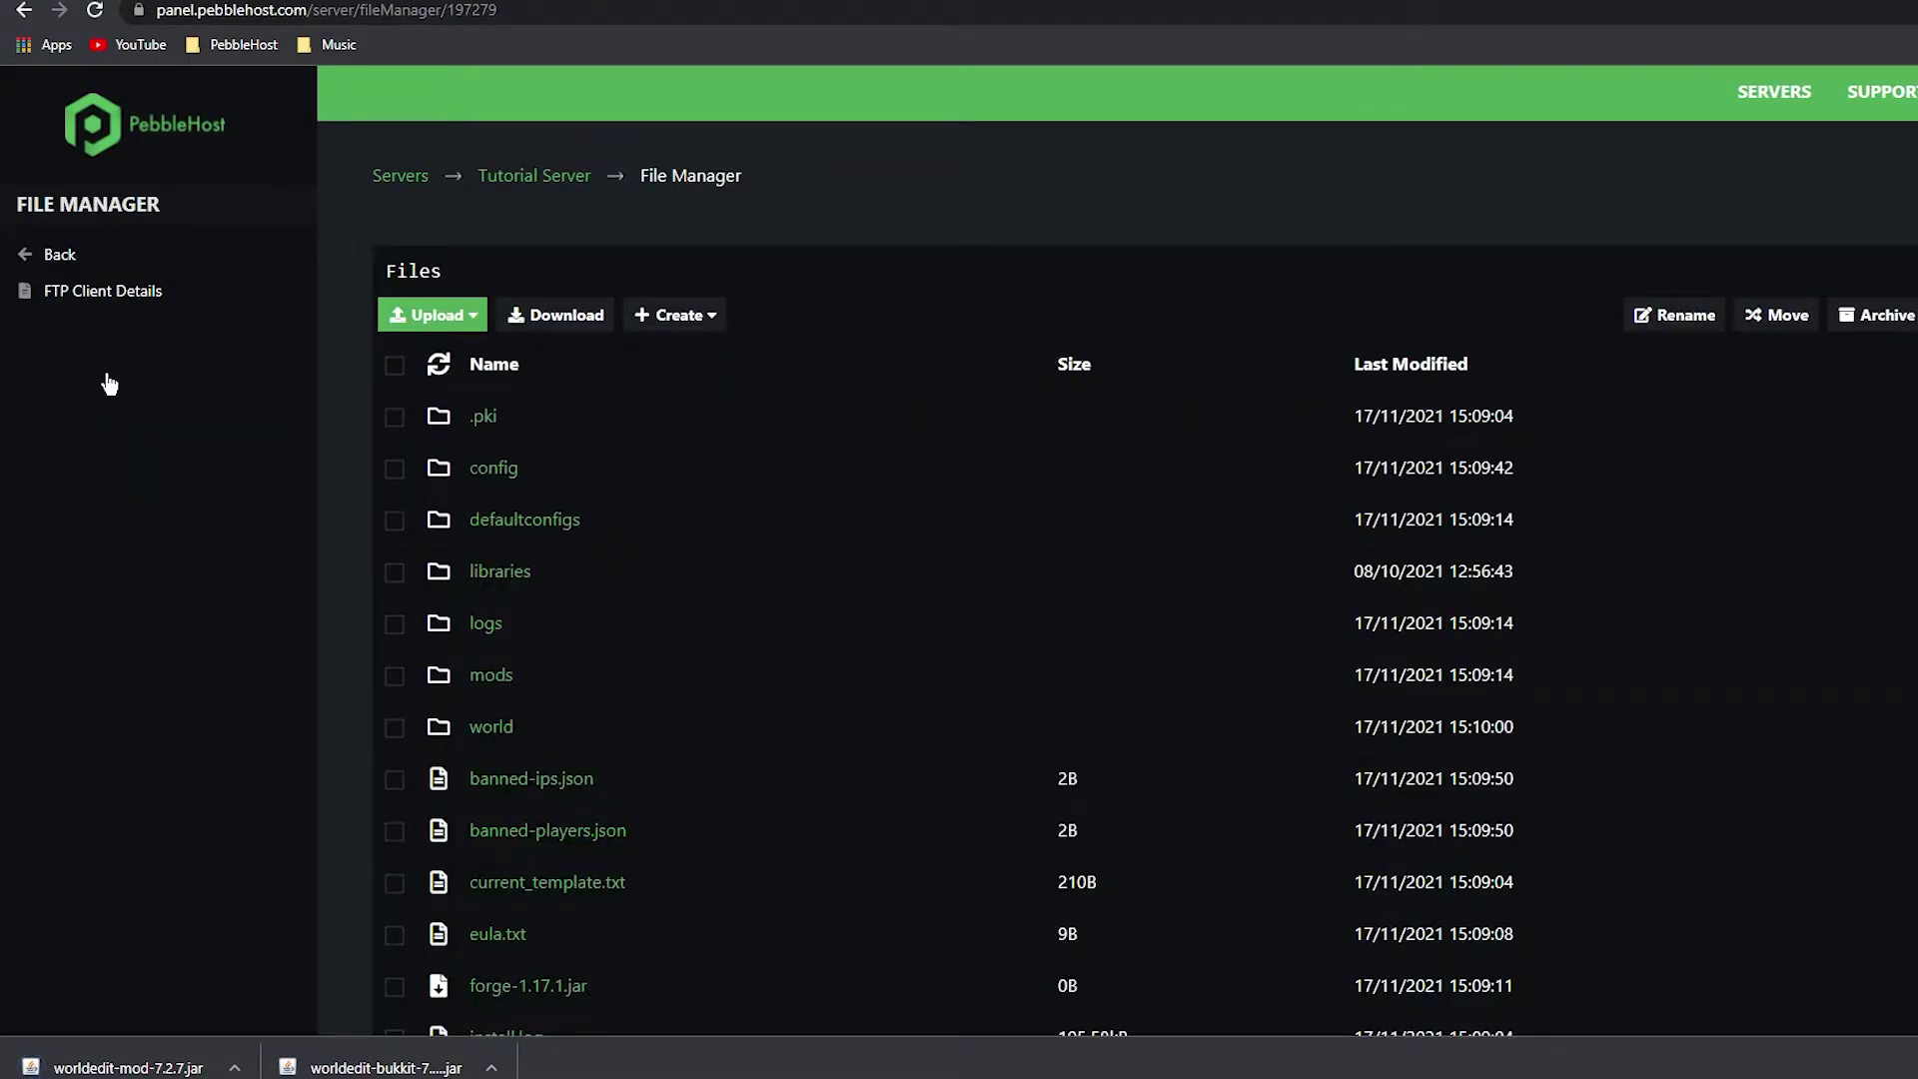
click(544, 673)
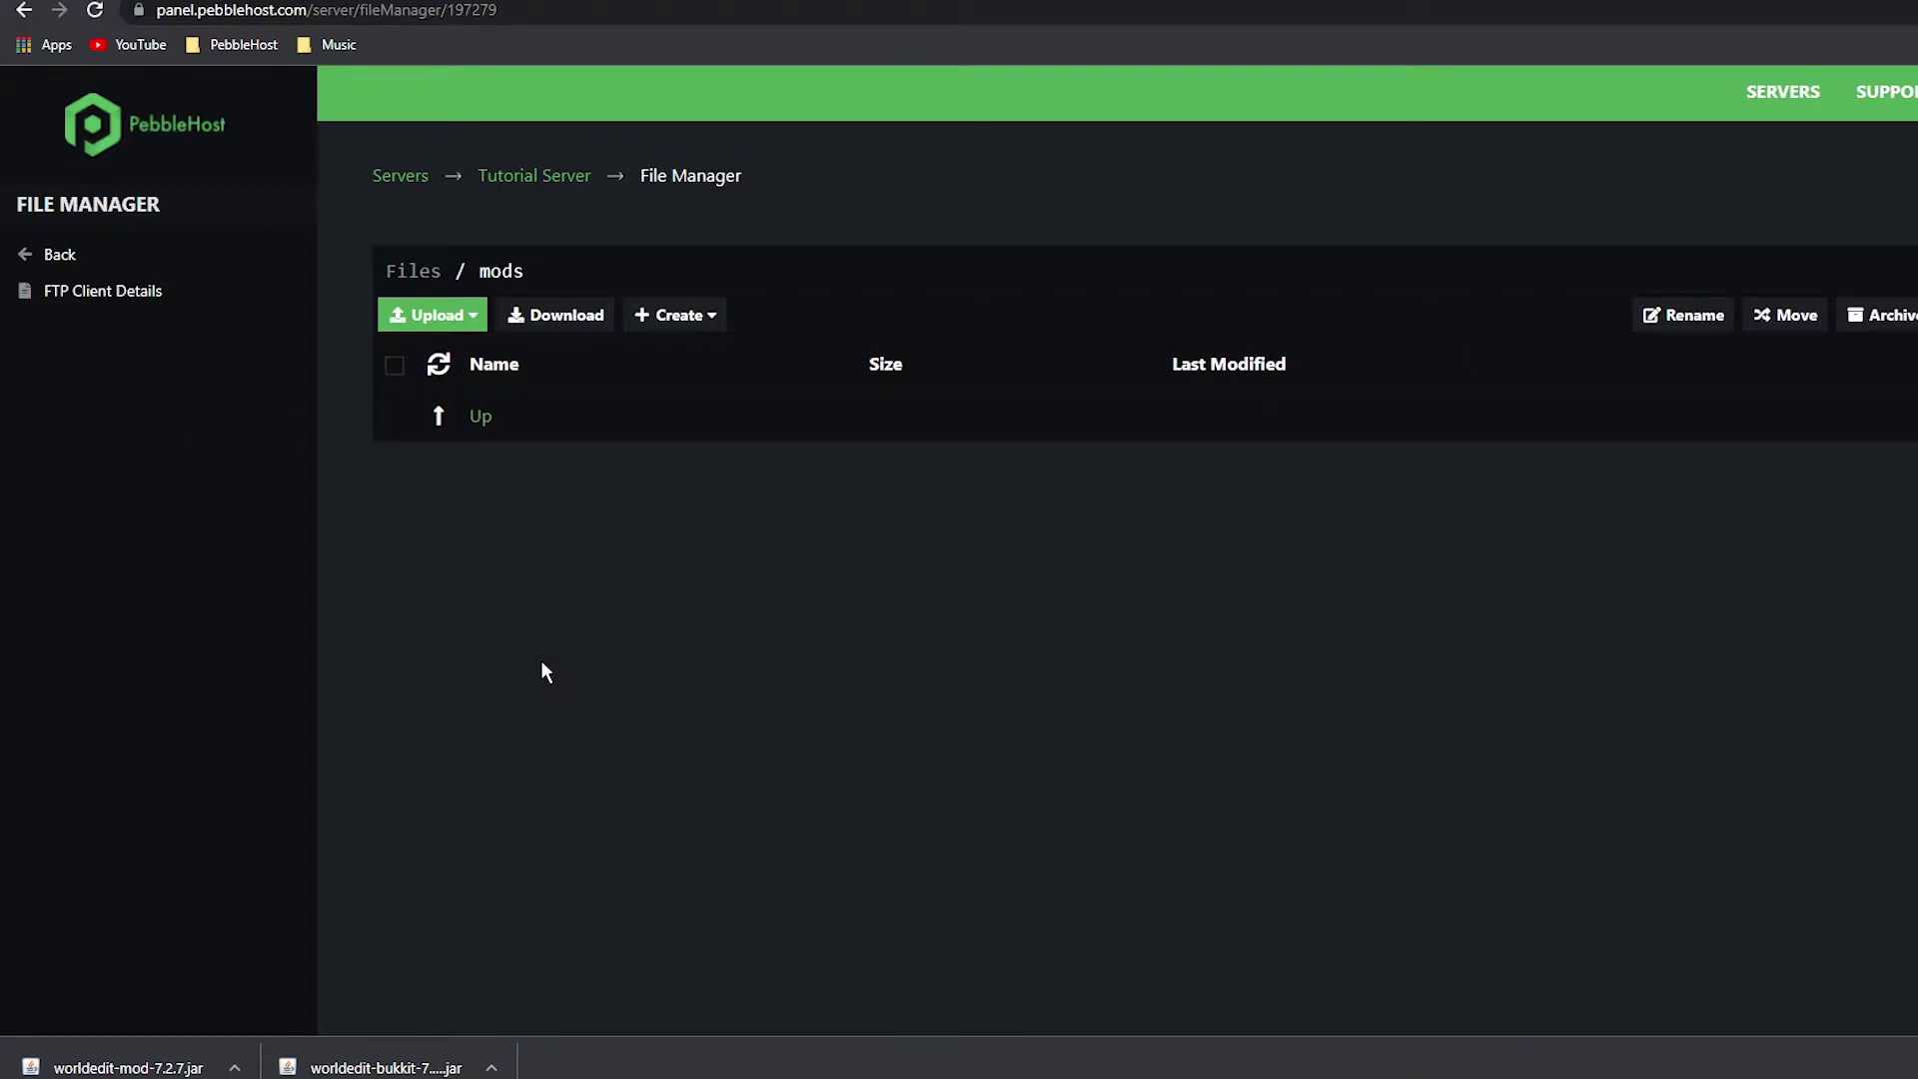
click(445, 322)
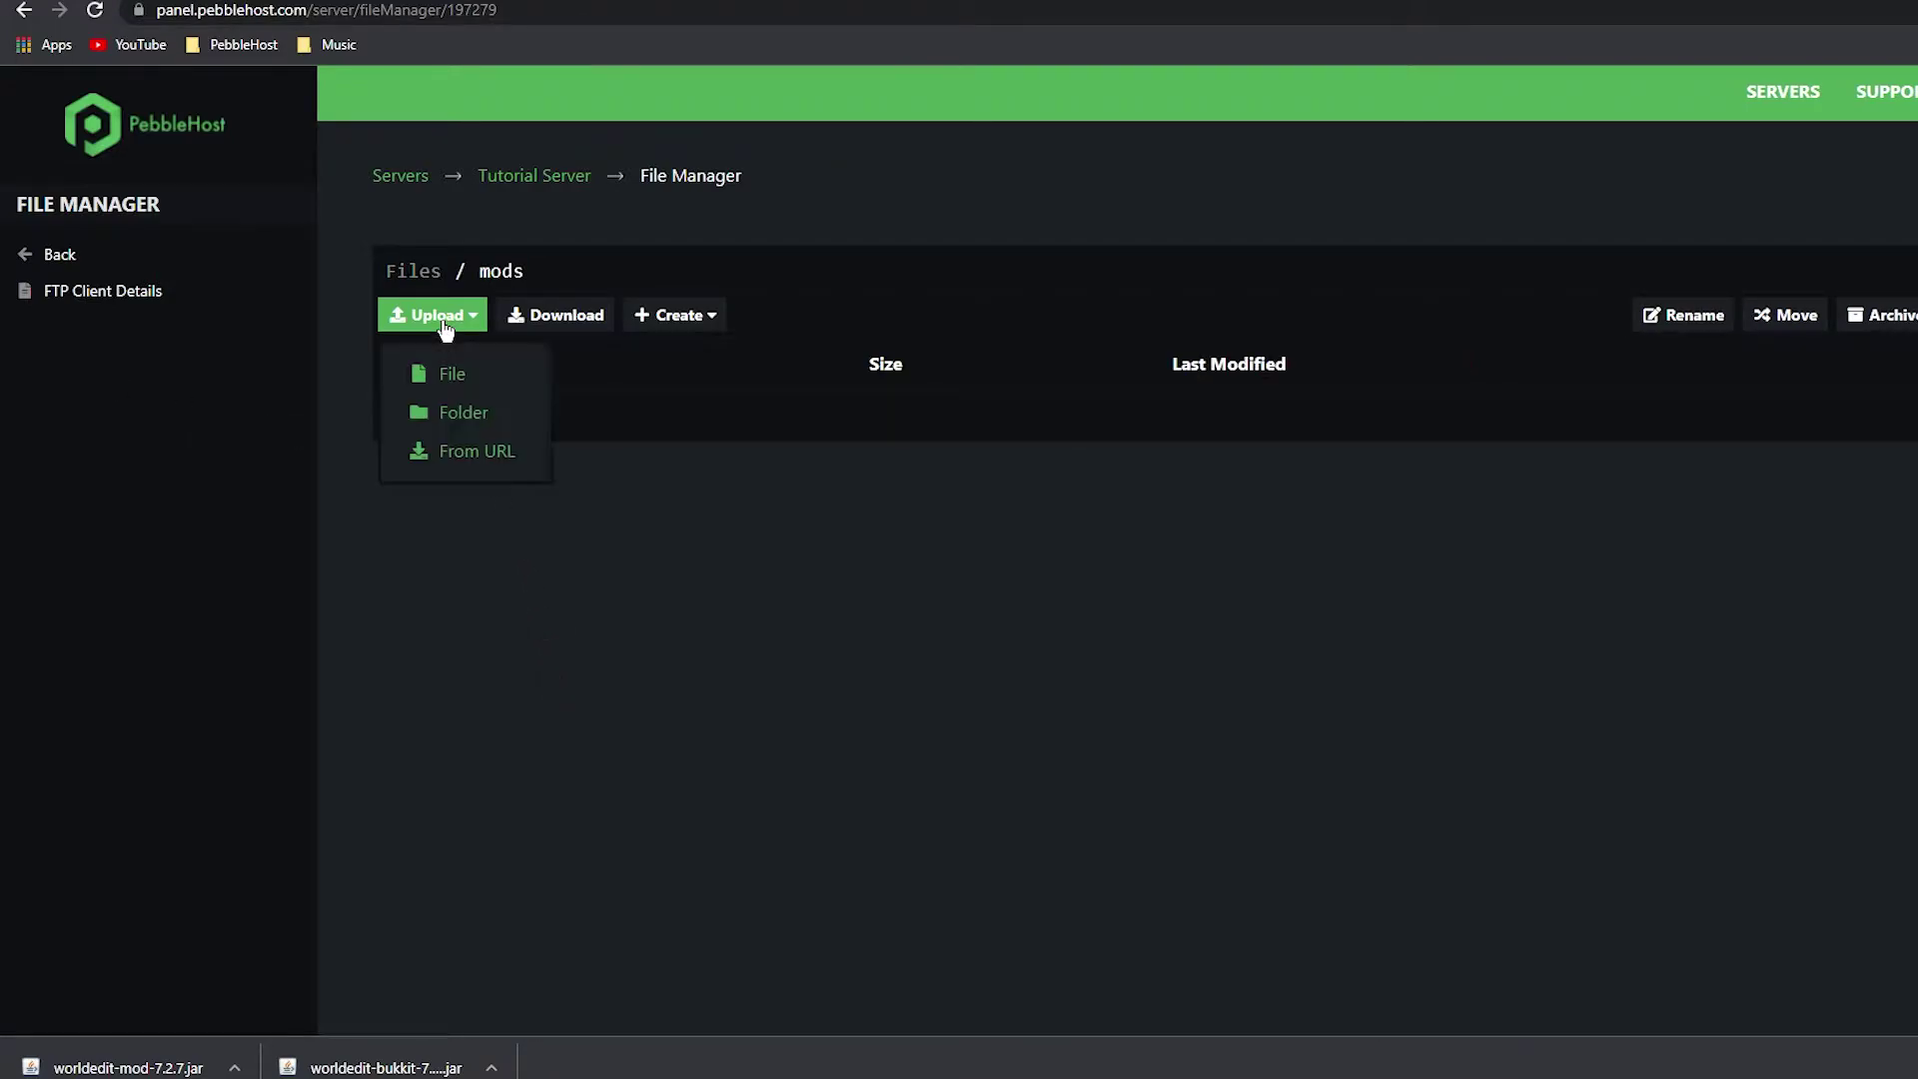
click(447, 375)
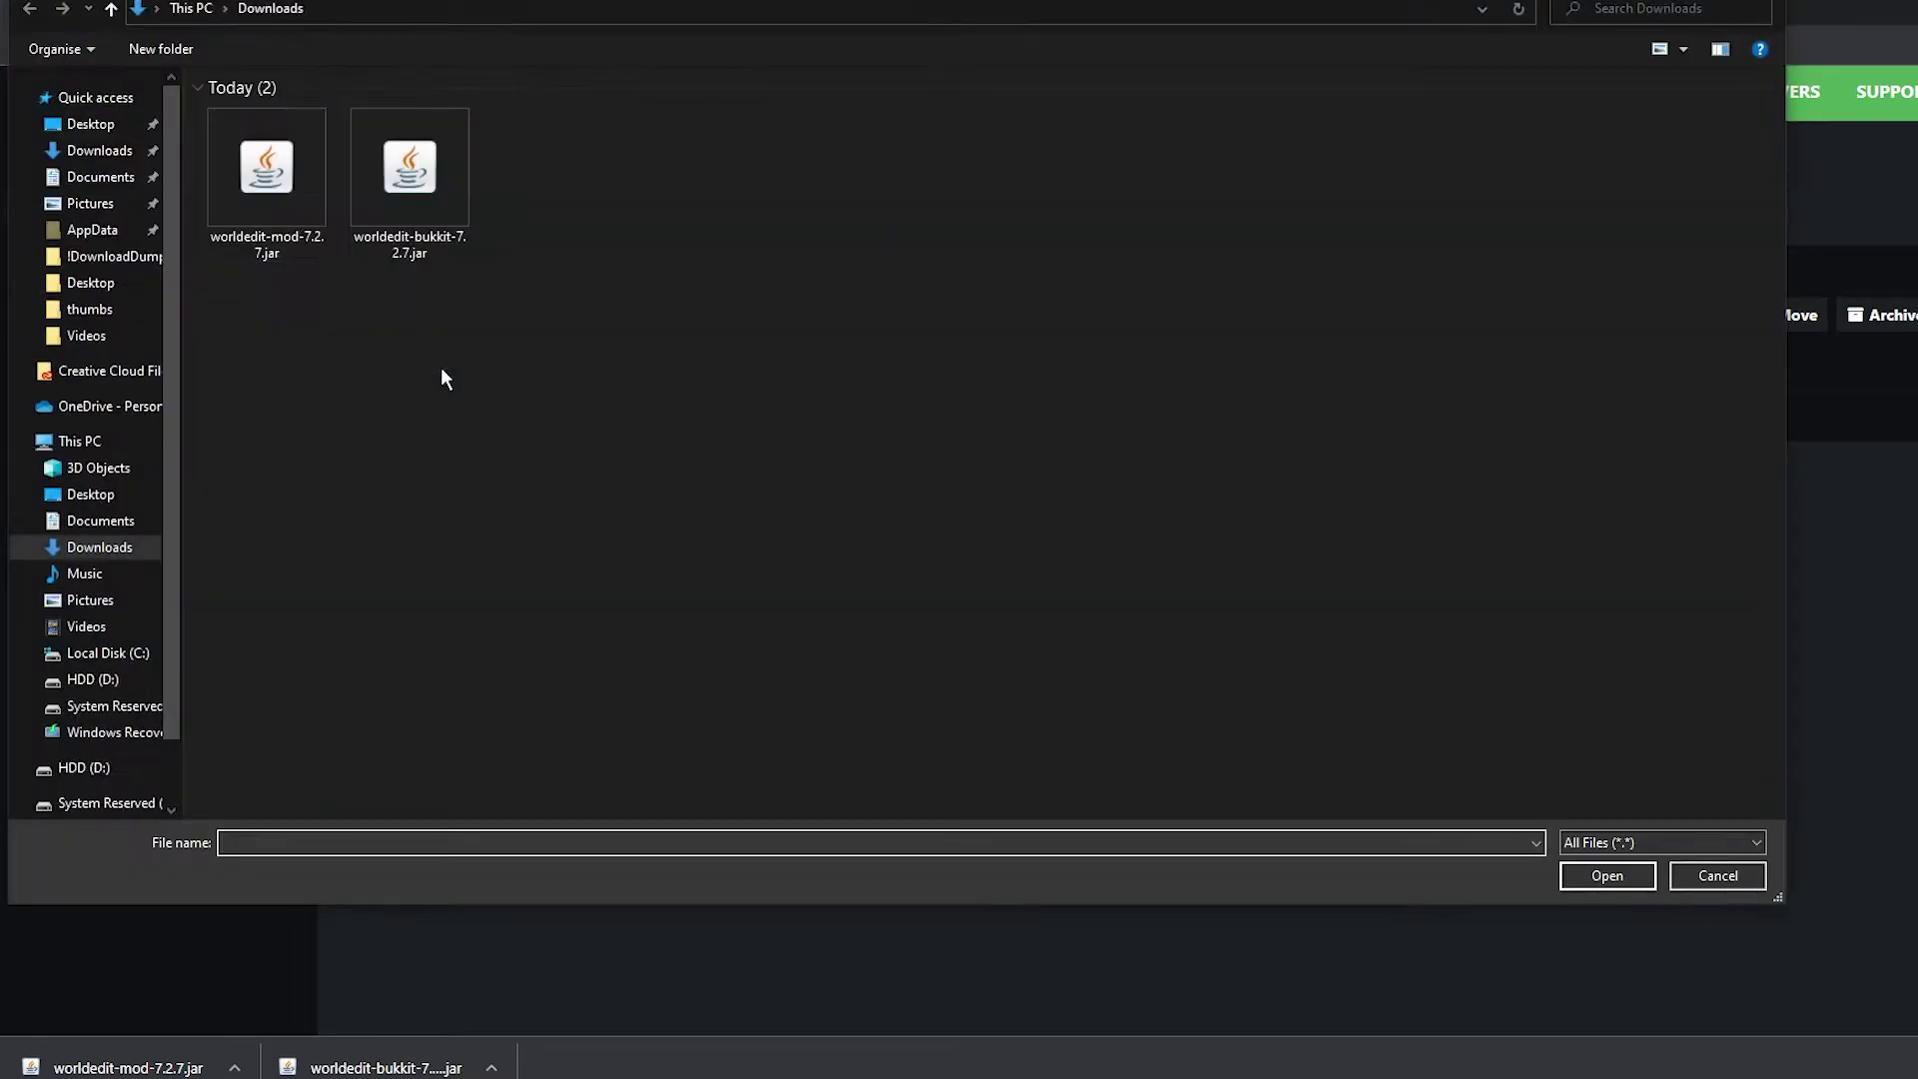
click(283, 257)
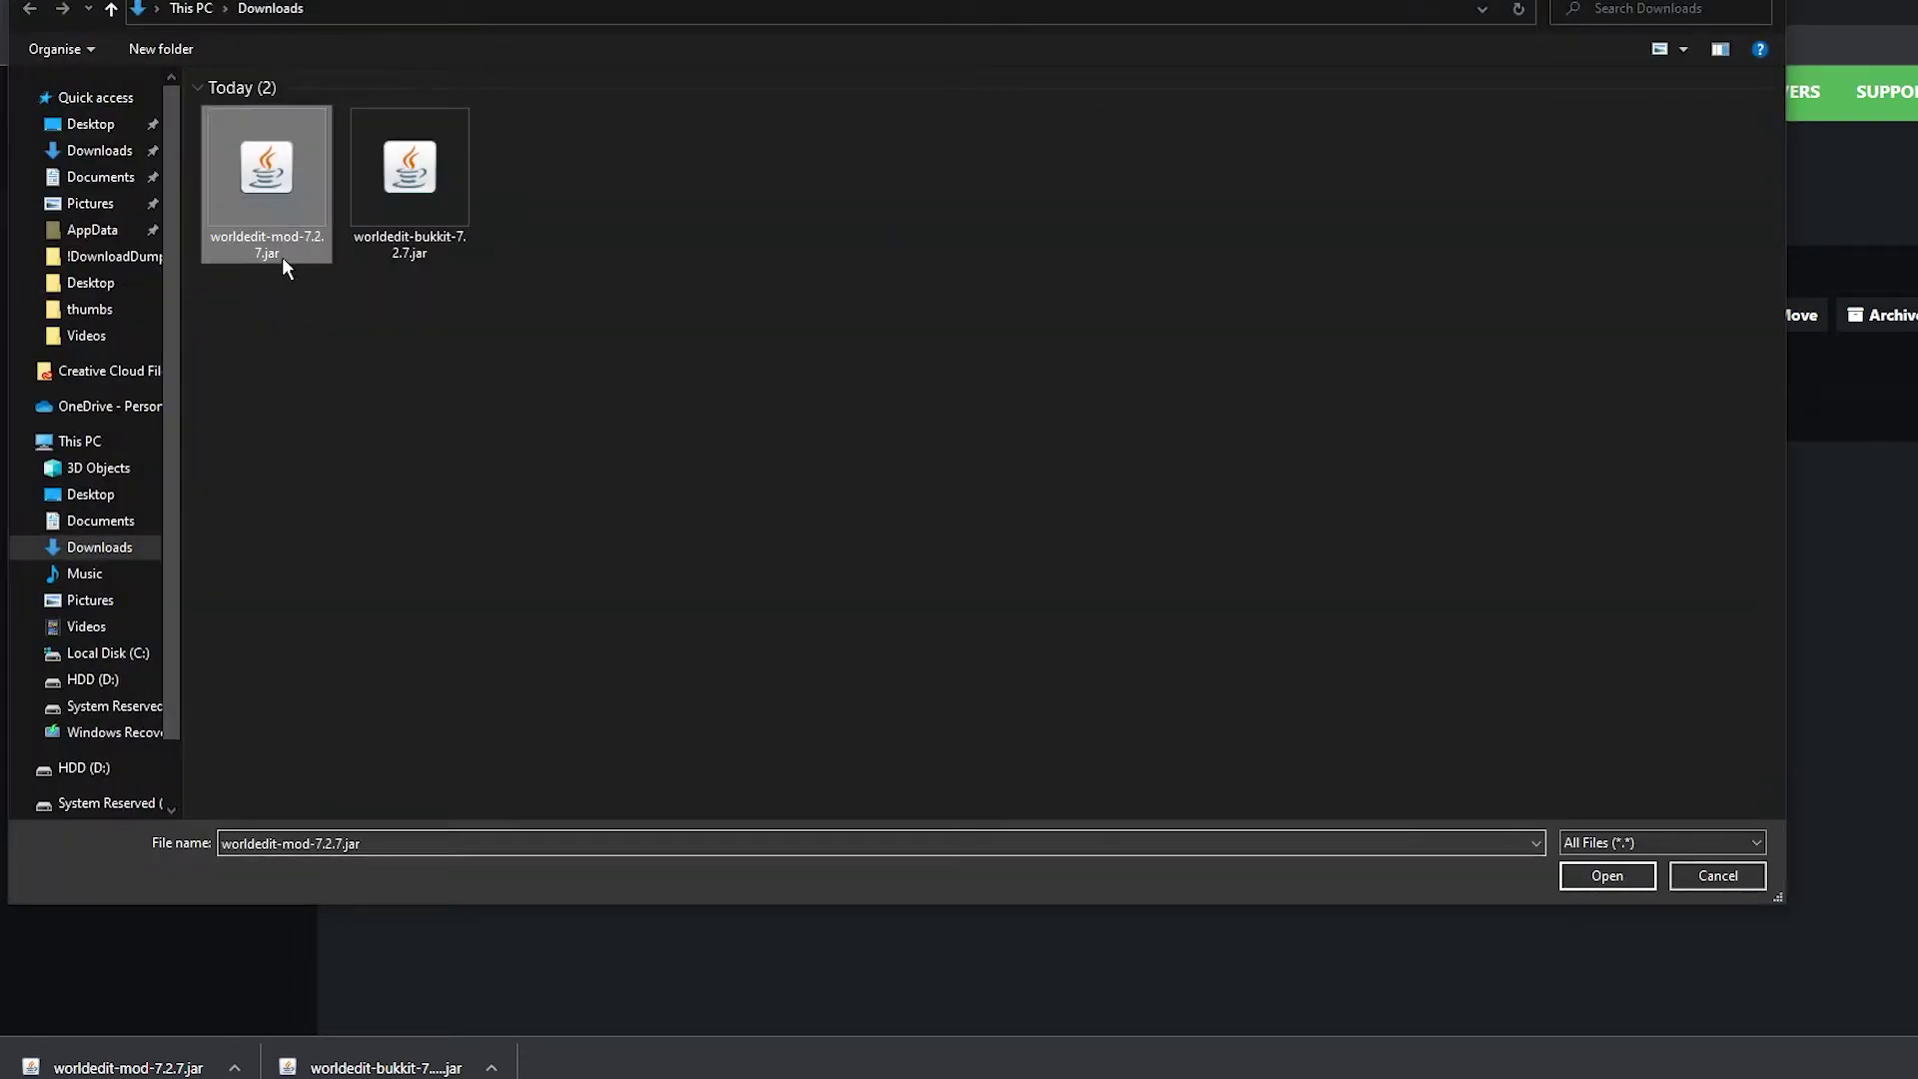
double_click(283, 257)
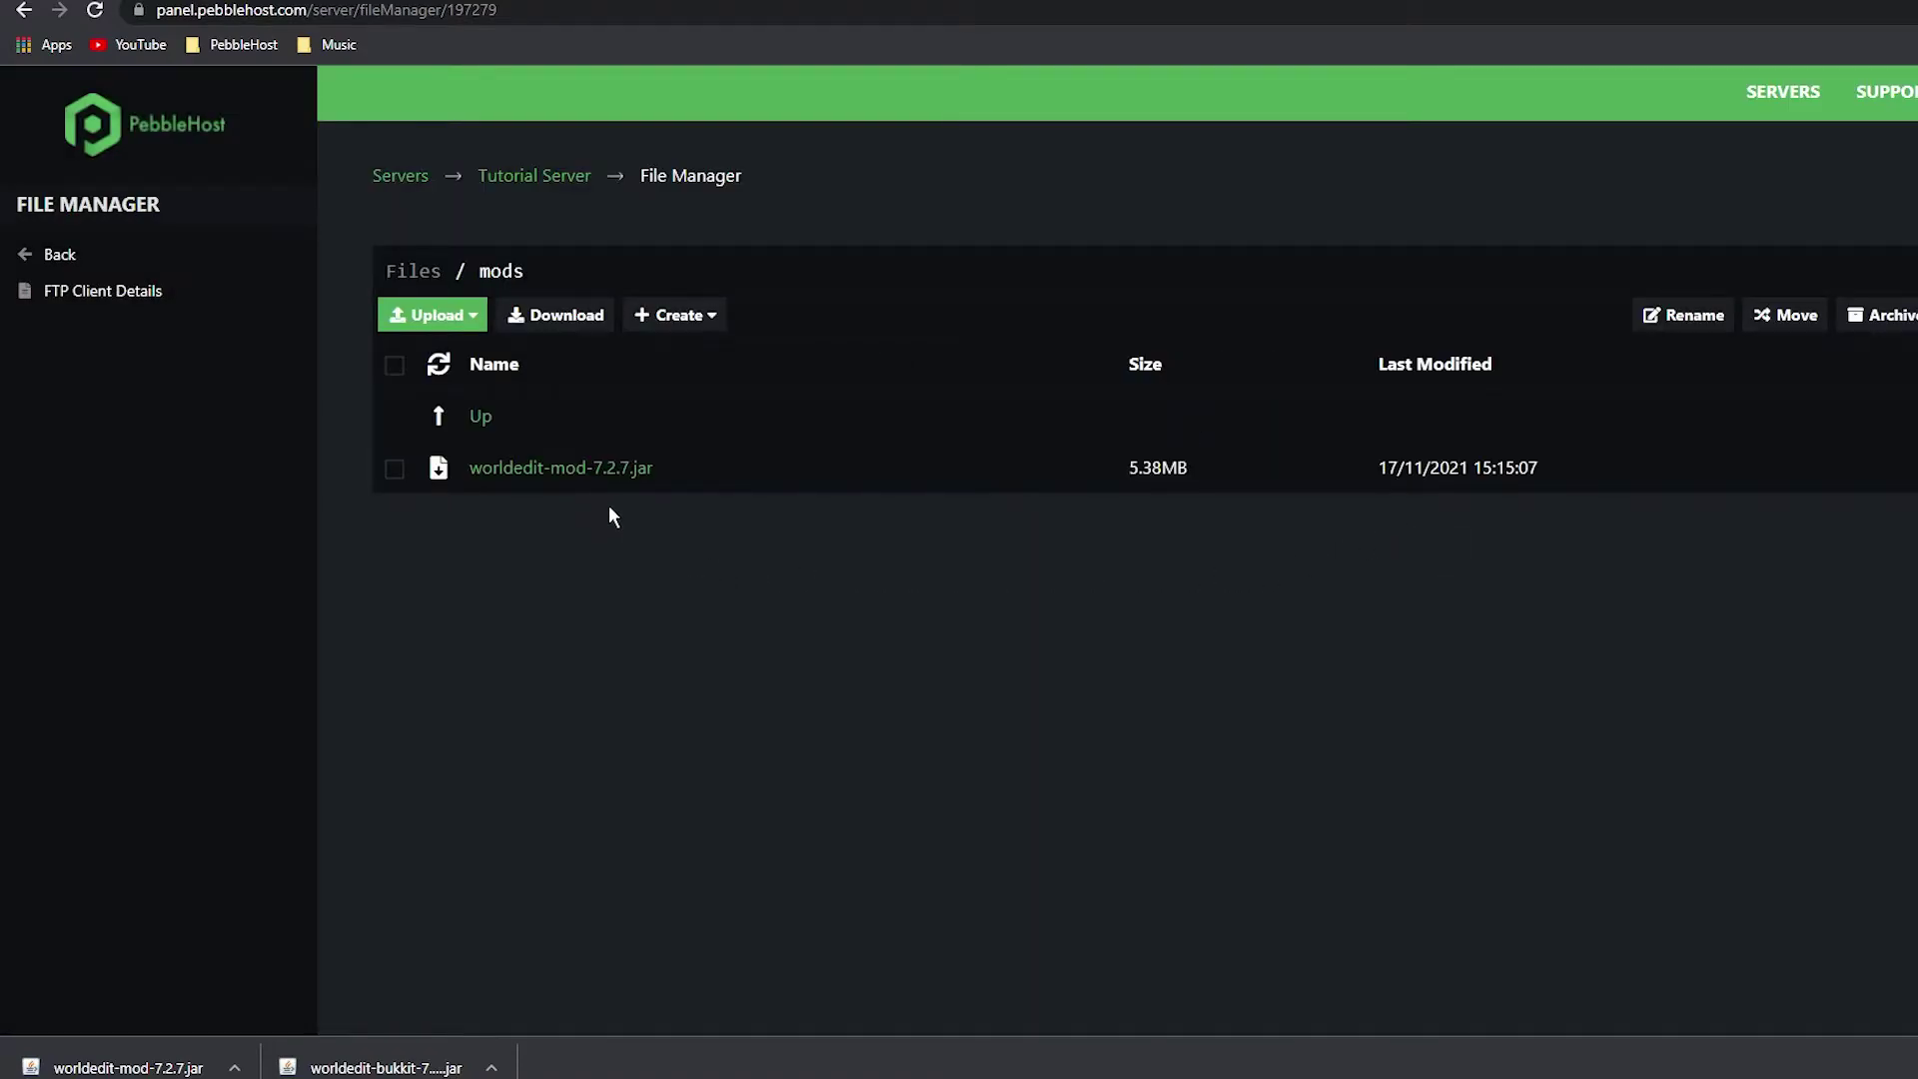
click(214, 250)
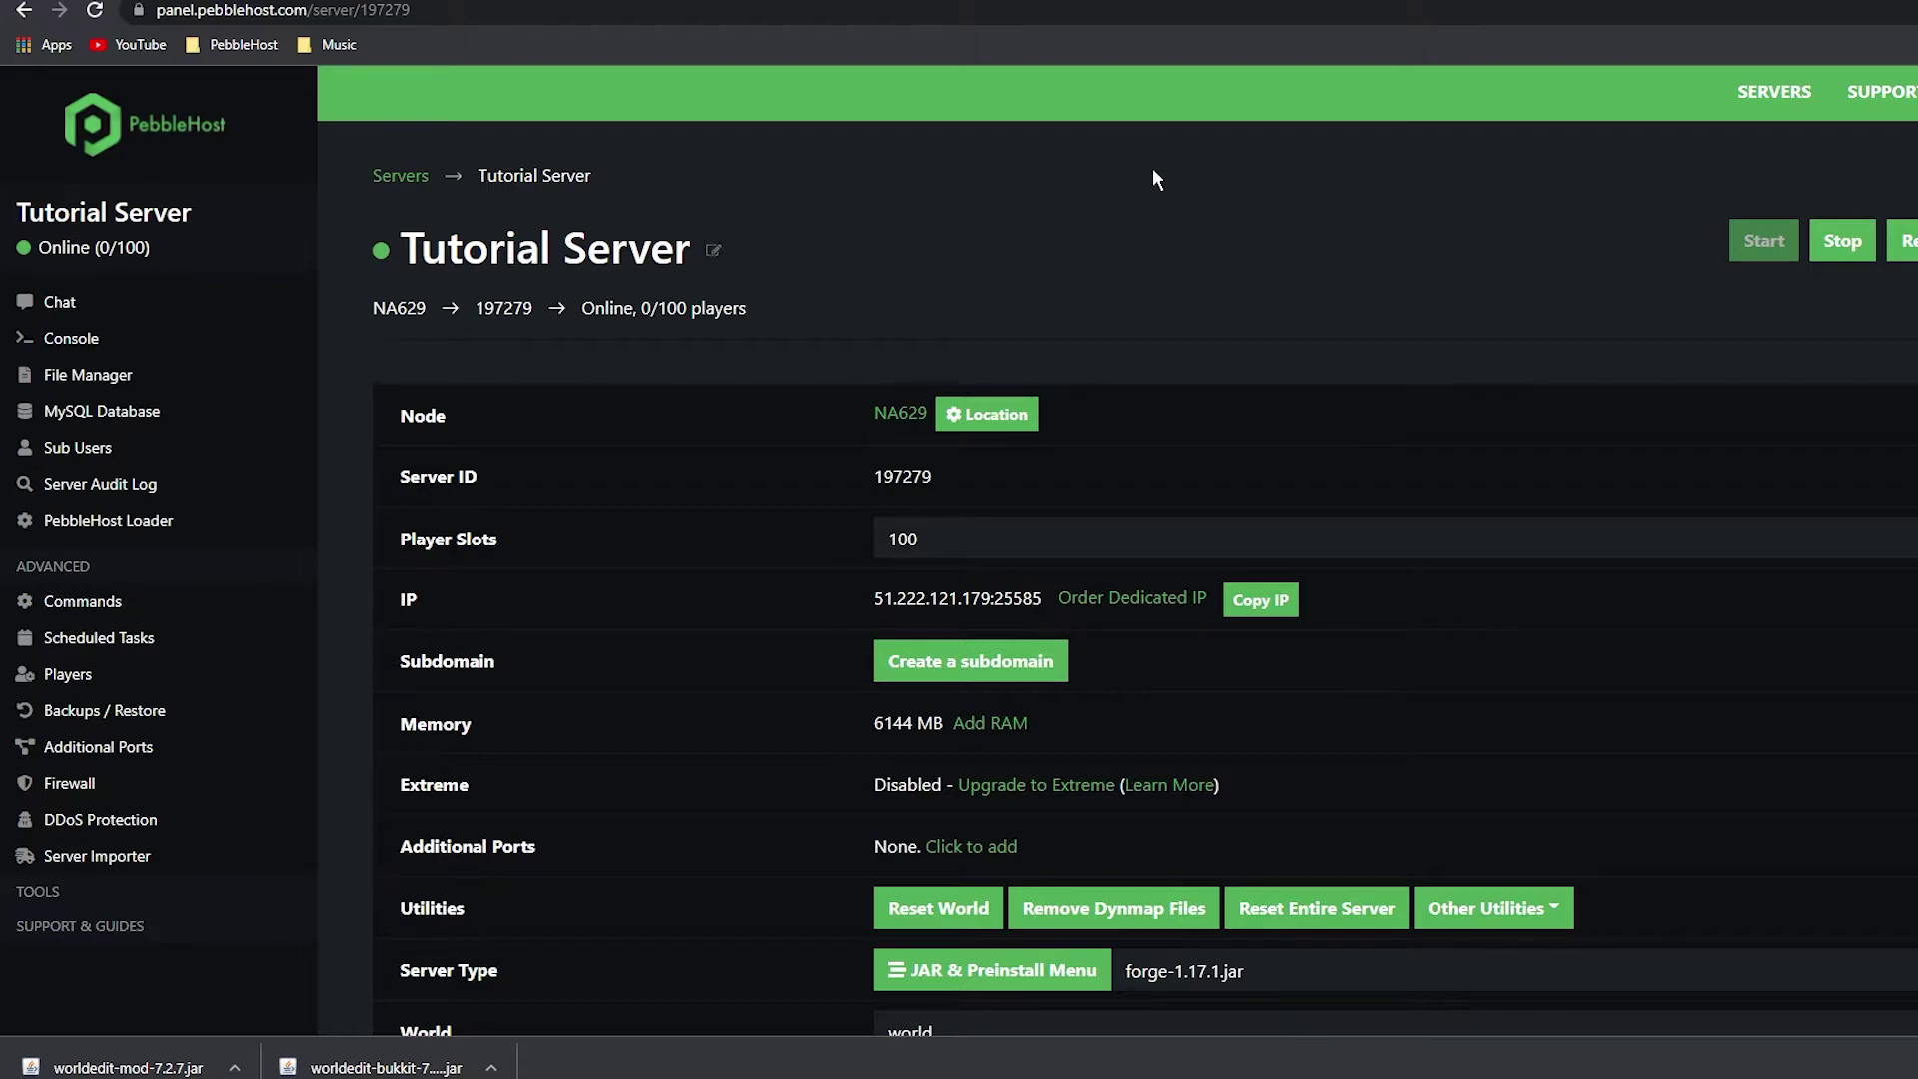
Scroll the Tutorial Server overview, then go back to the CurseForge WorldEdit page
scroll(1351, 699, down, 4)
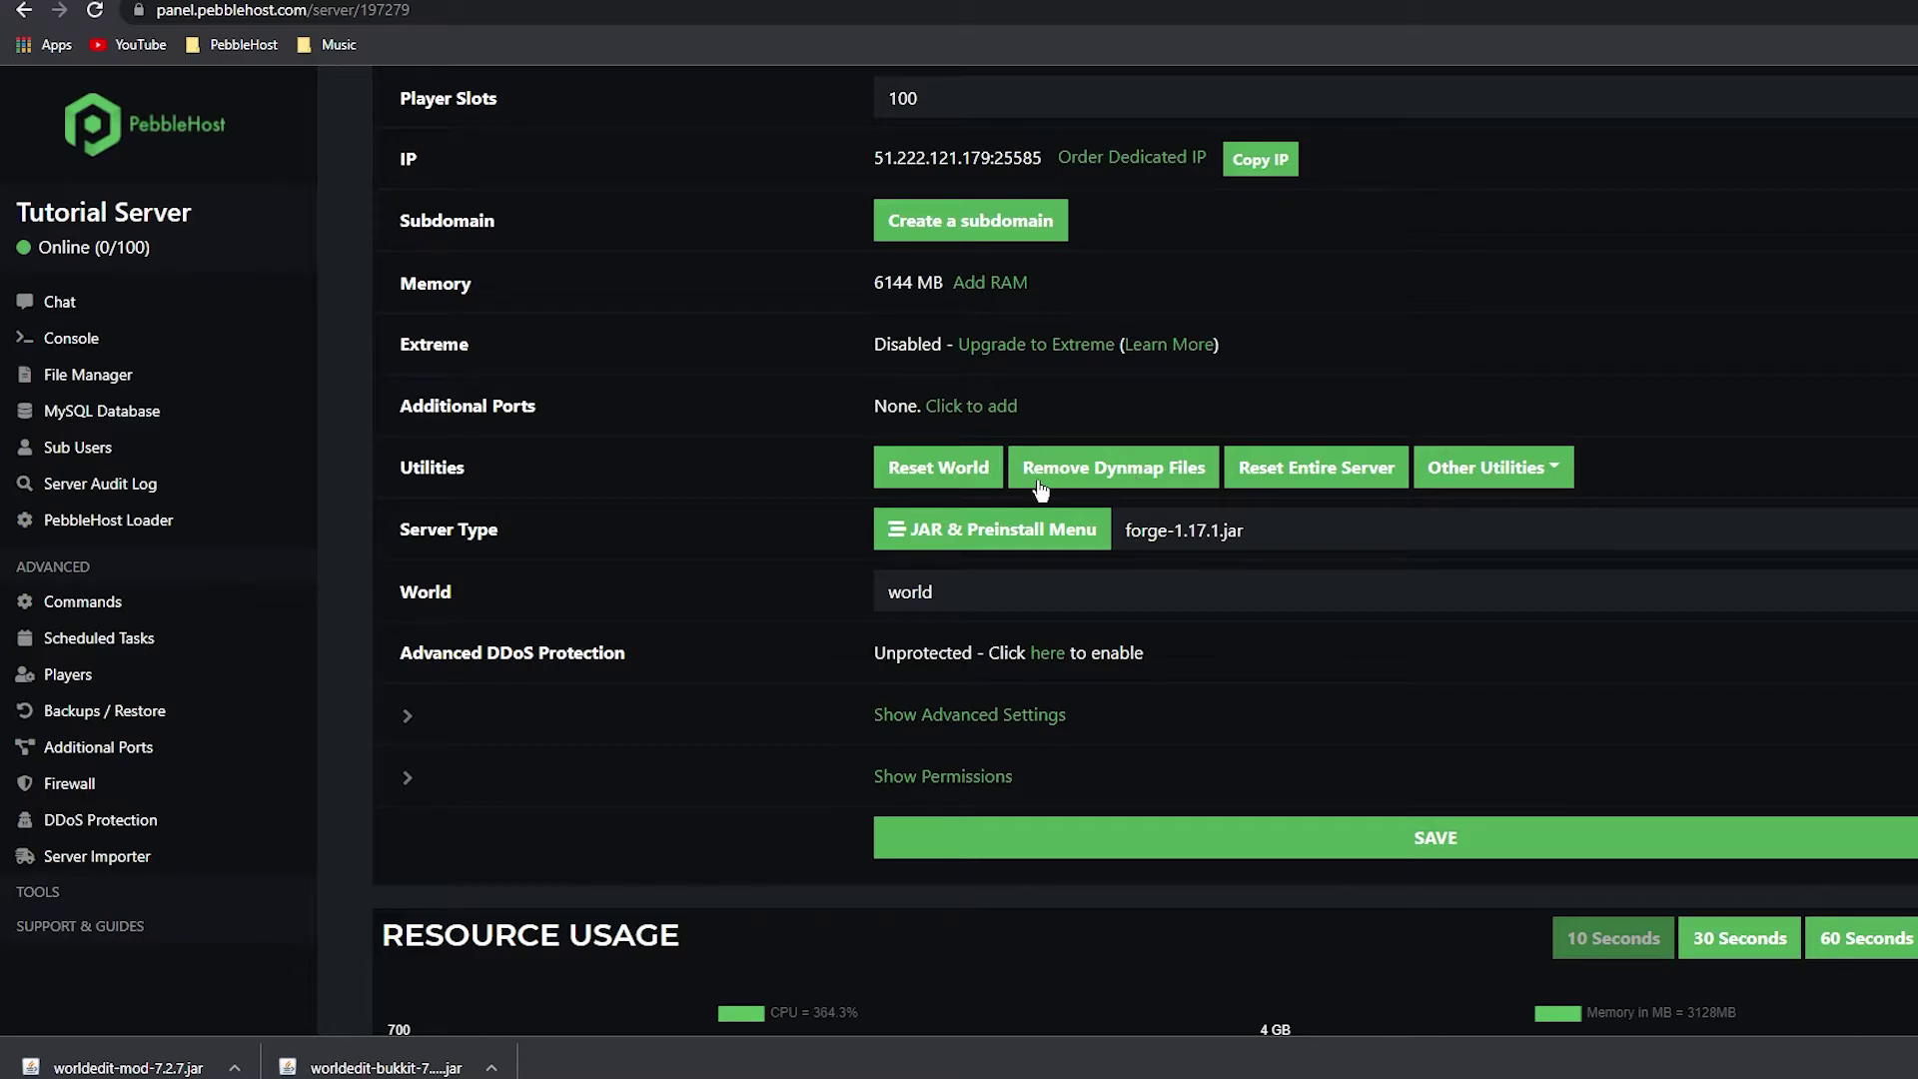
key(alt+Left)
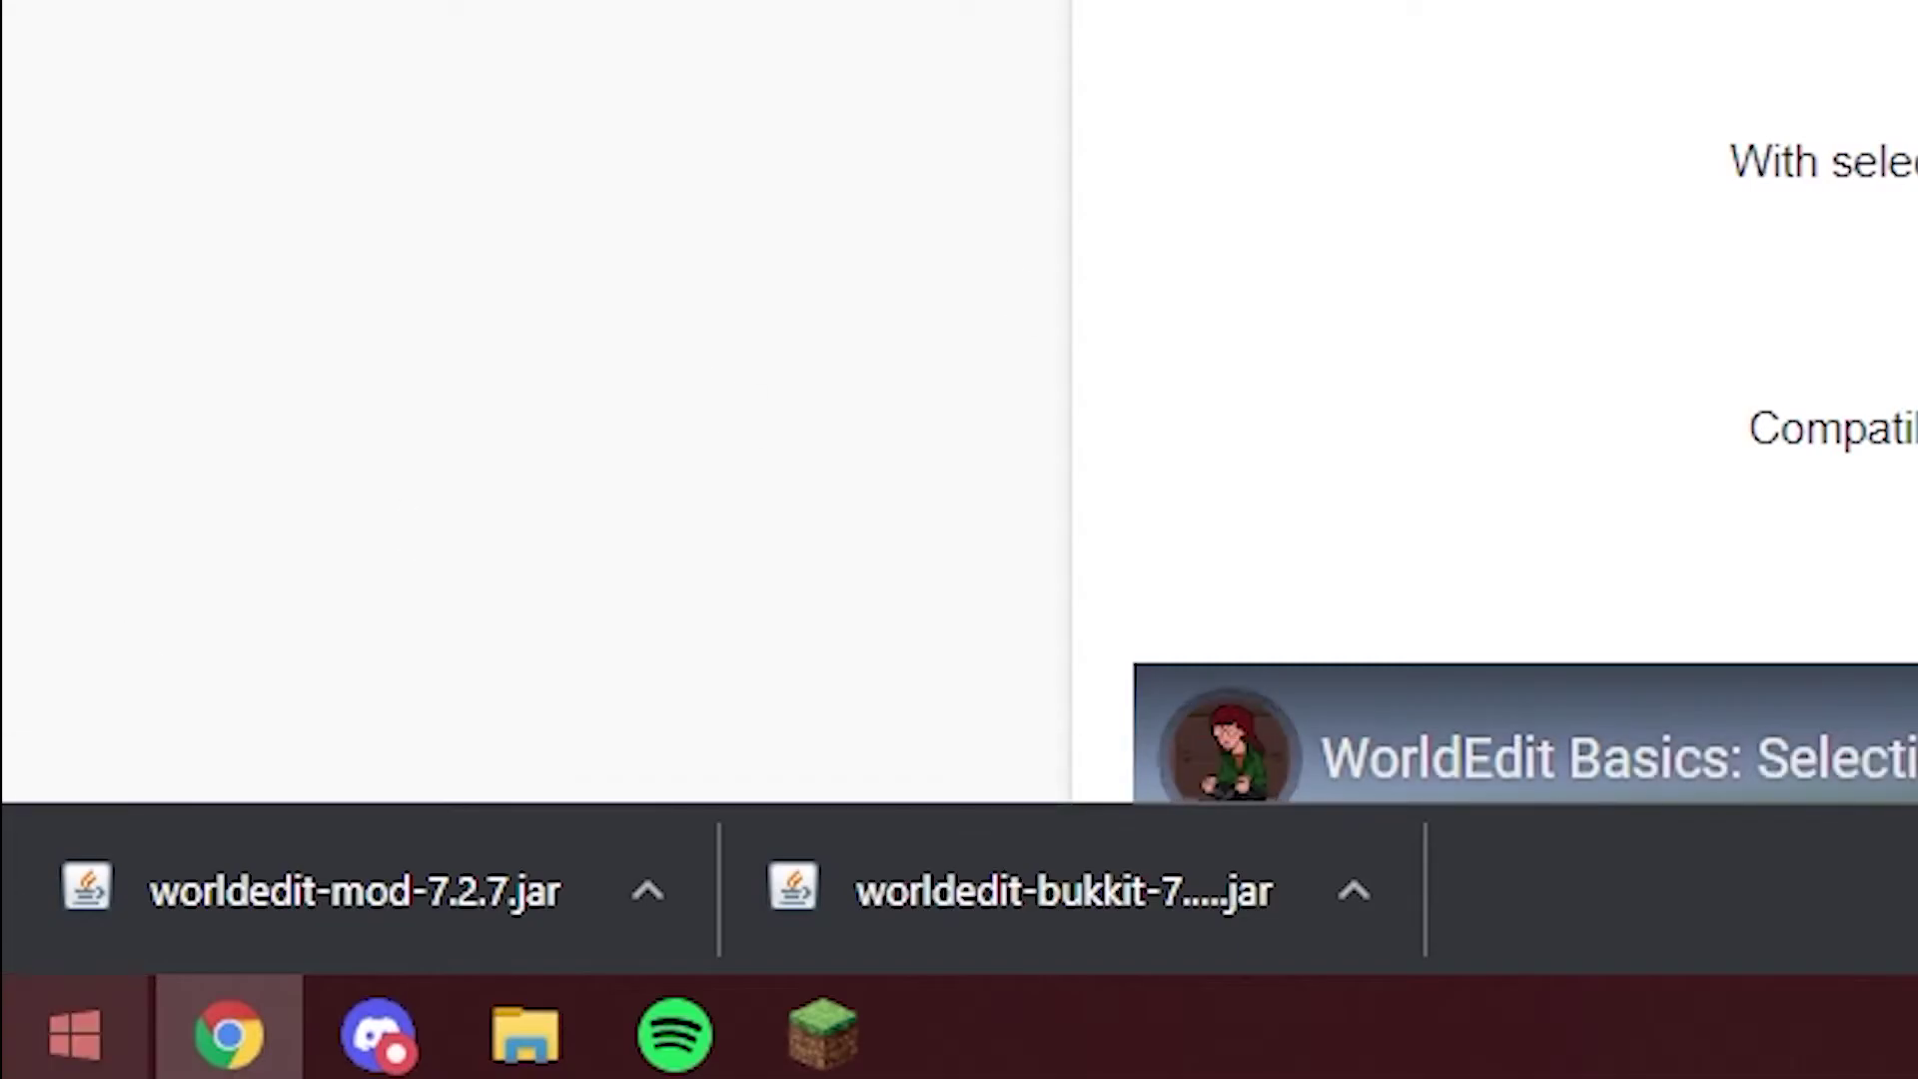
Open %appdata%\.minecraft\mods and drag worldedit-mod-7.2.7.jar into it from the downloads bar
click(75, 1034)
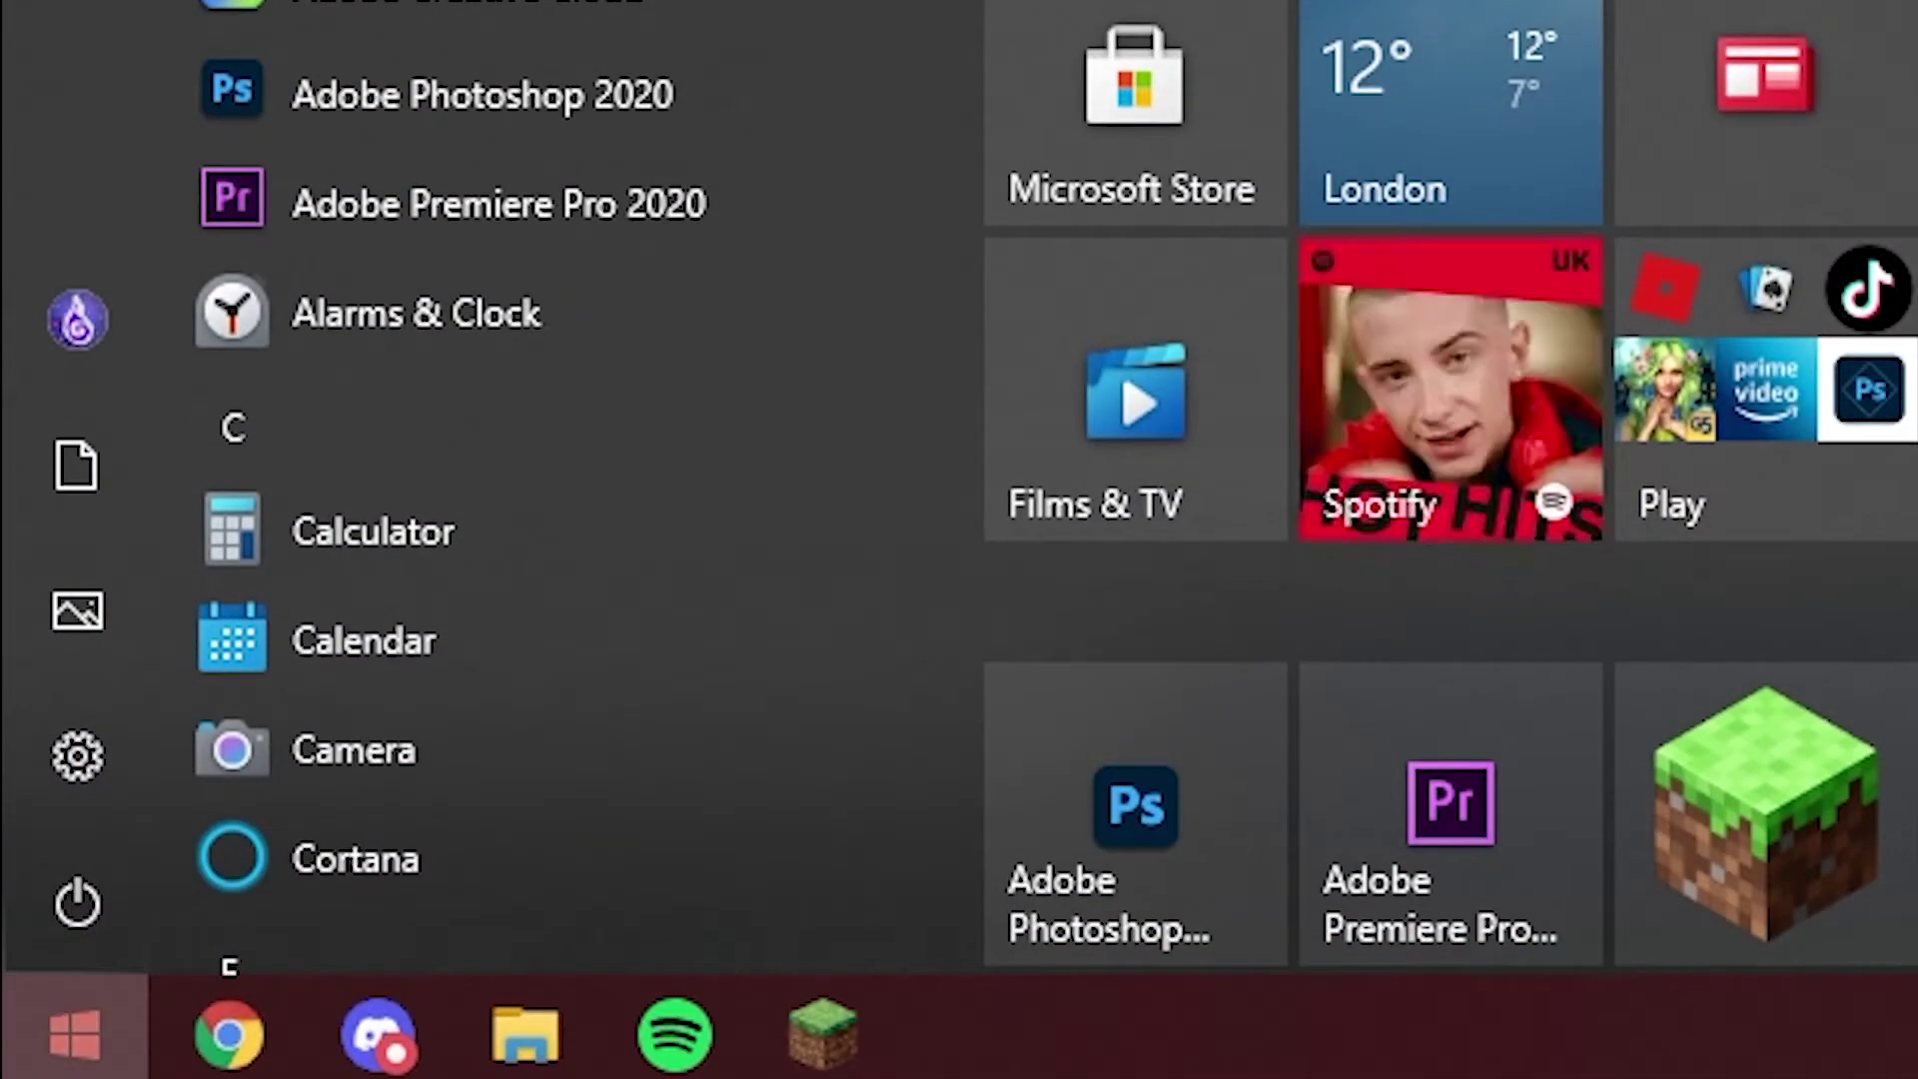
text(%appdata)
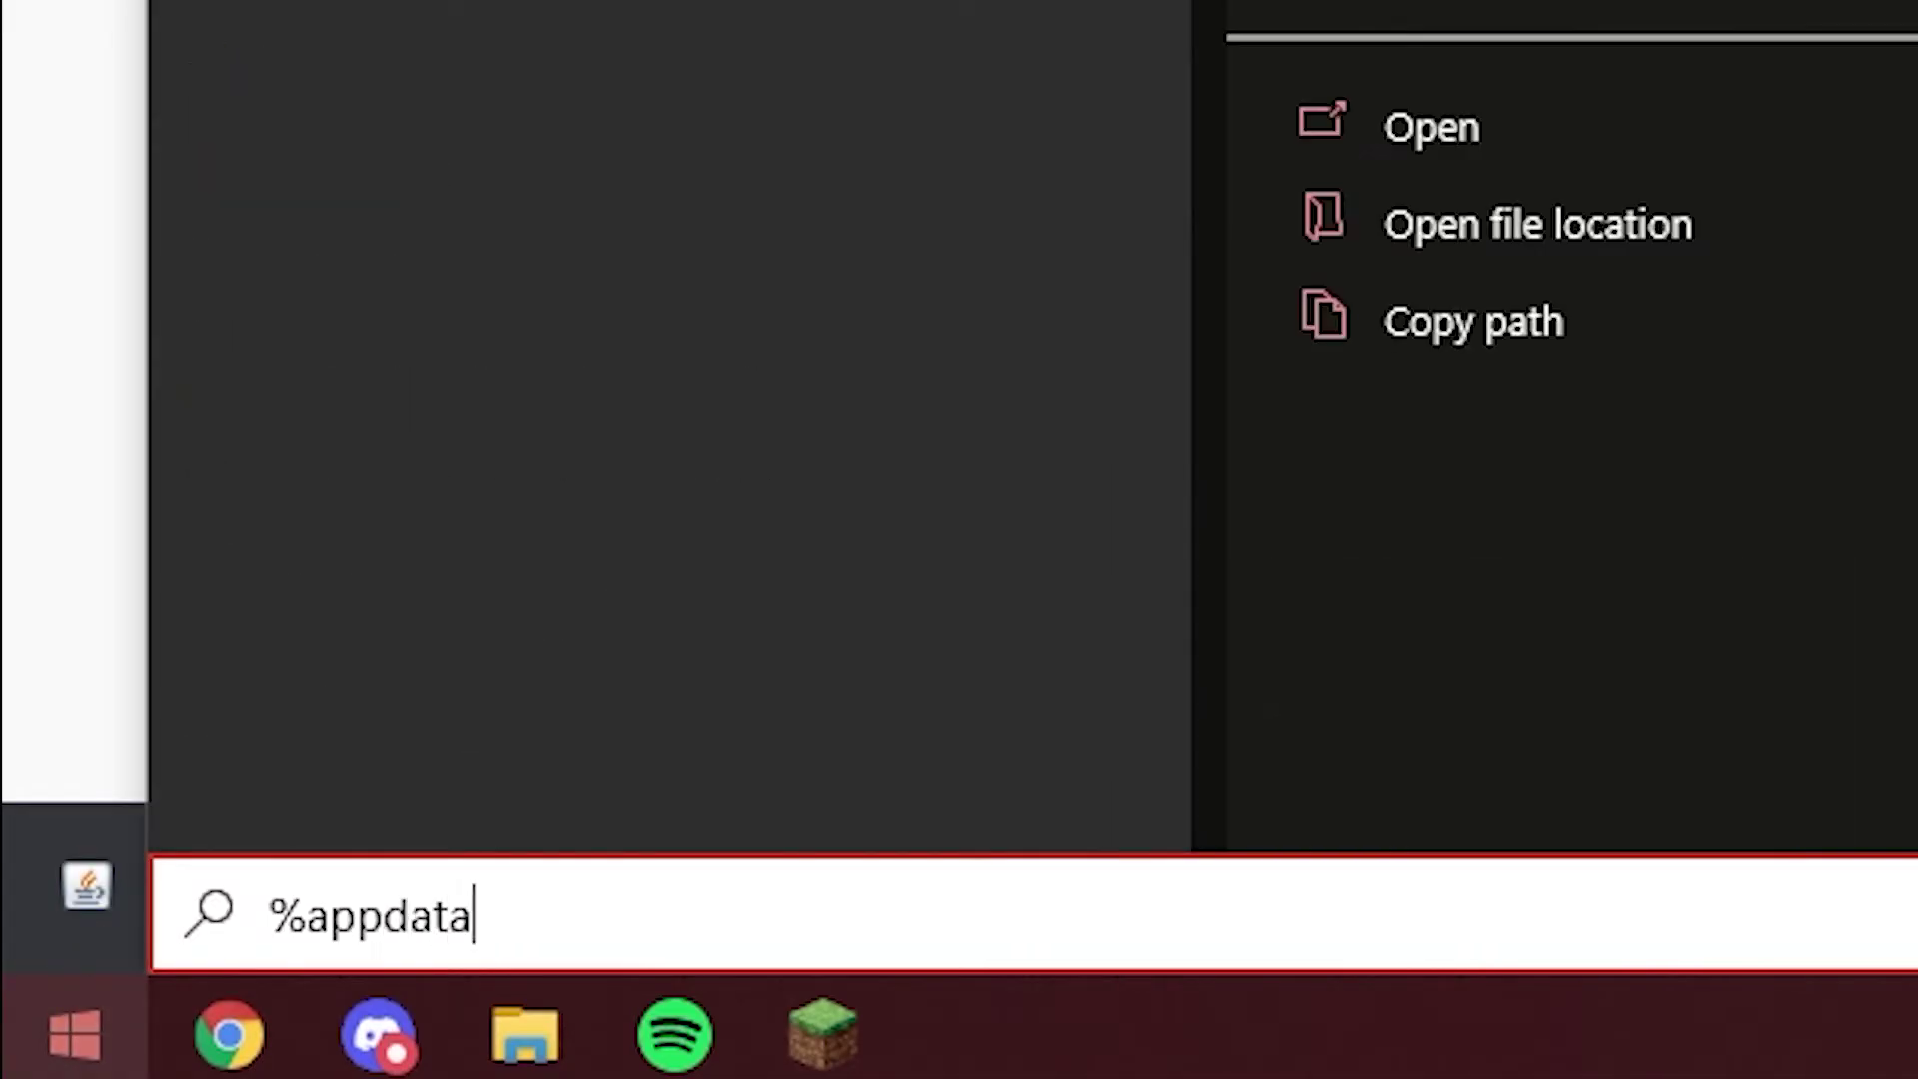
text(%)
key(Return)
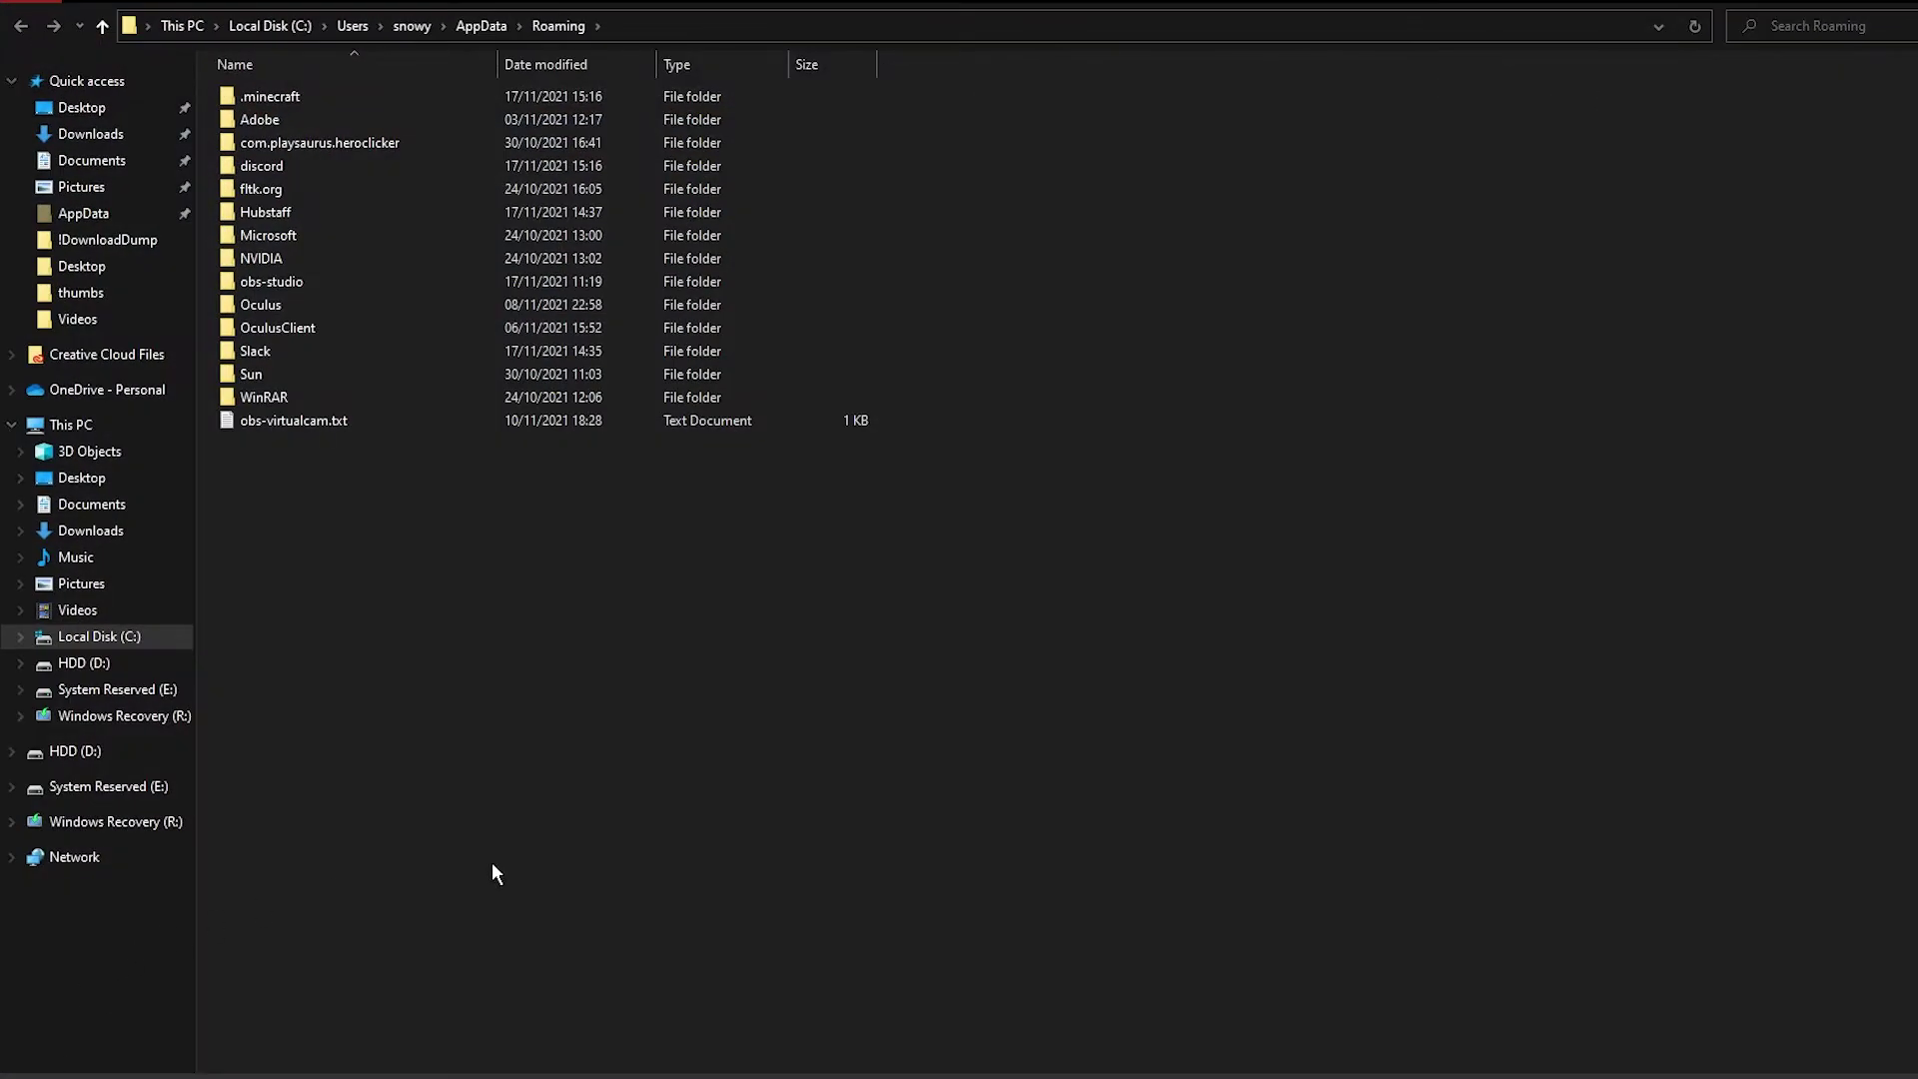
double_click(327, 96)
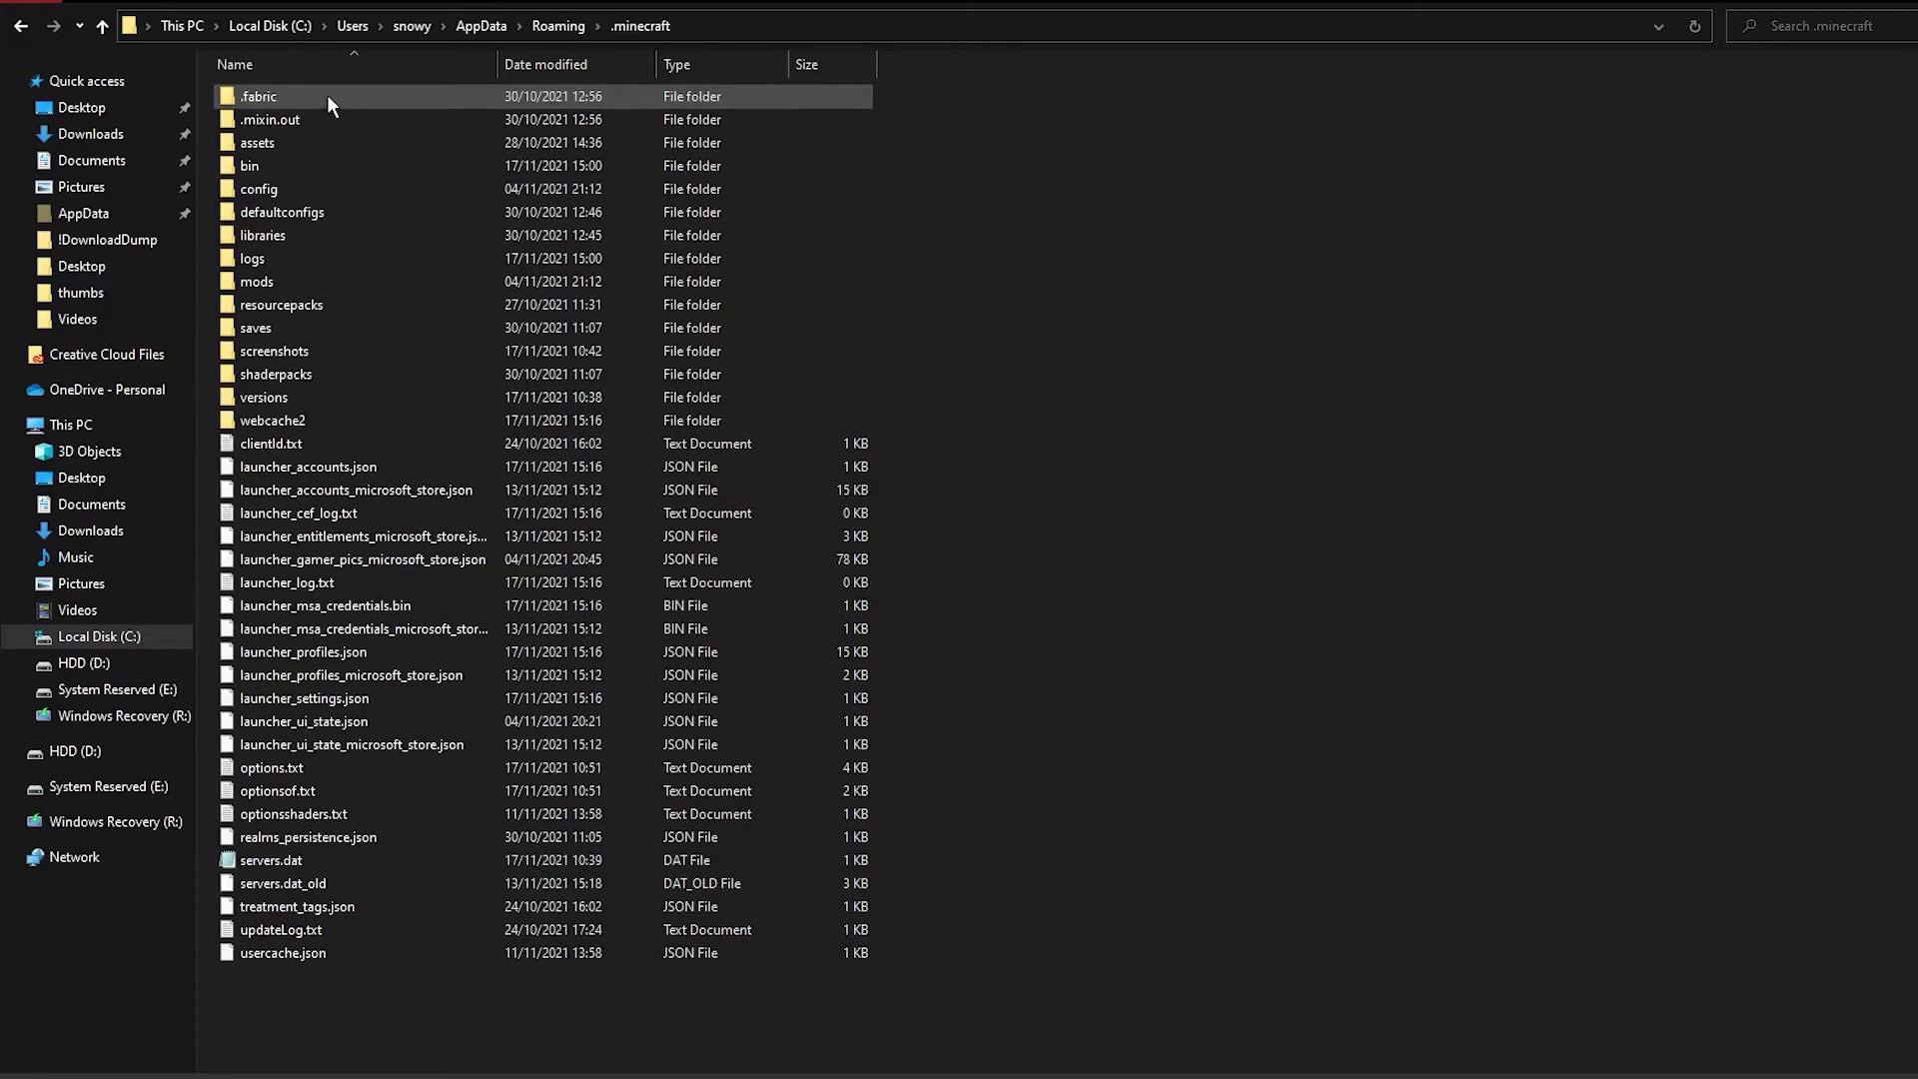
double_click(345, 281)
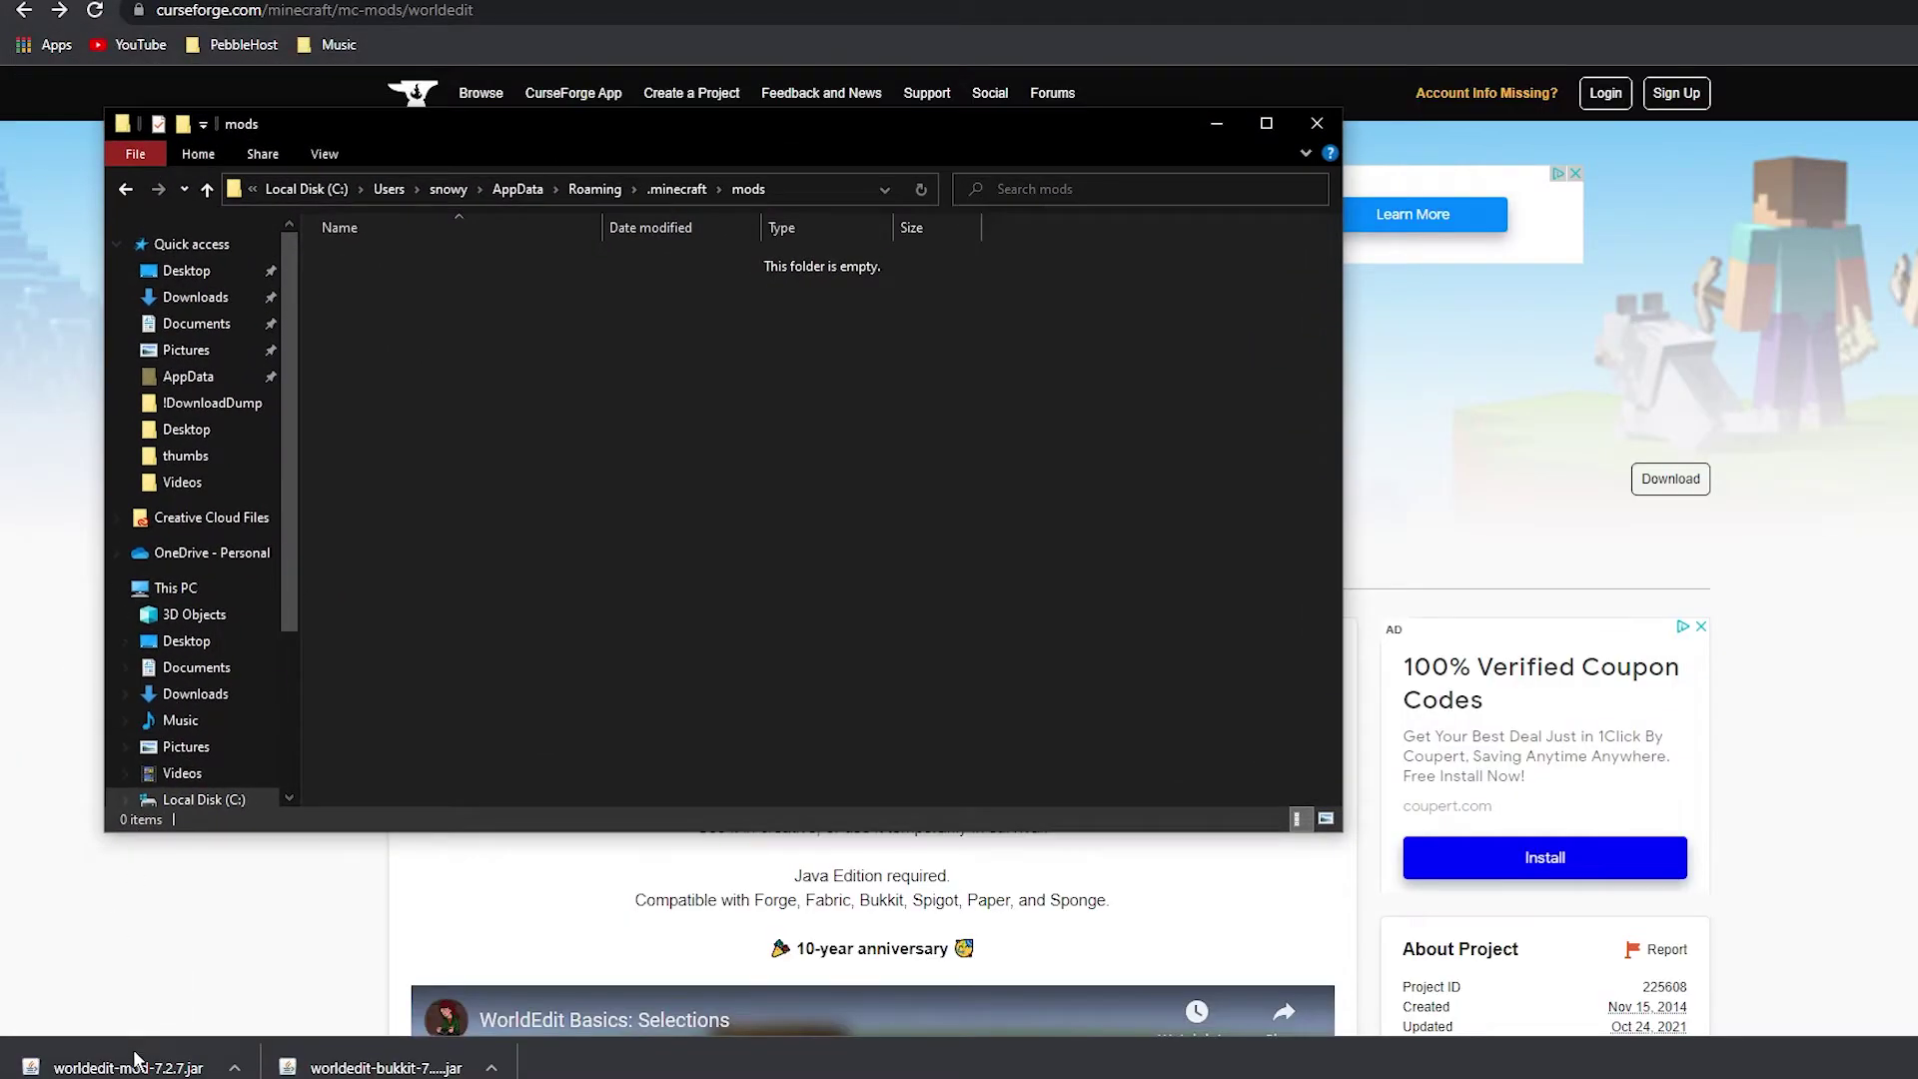
drag(137, 1059, 613, 430)
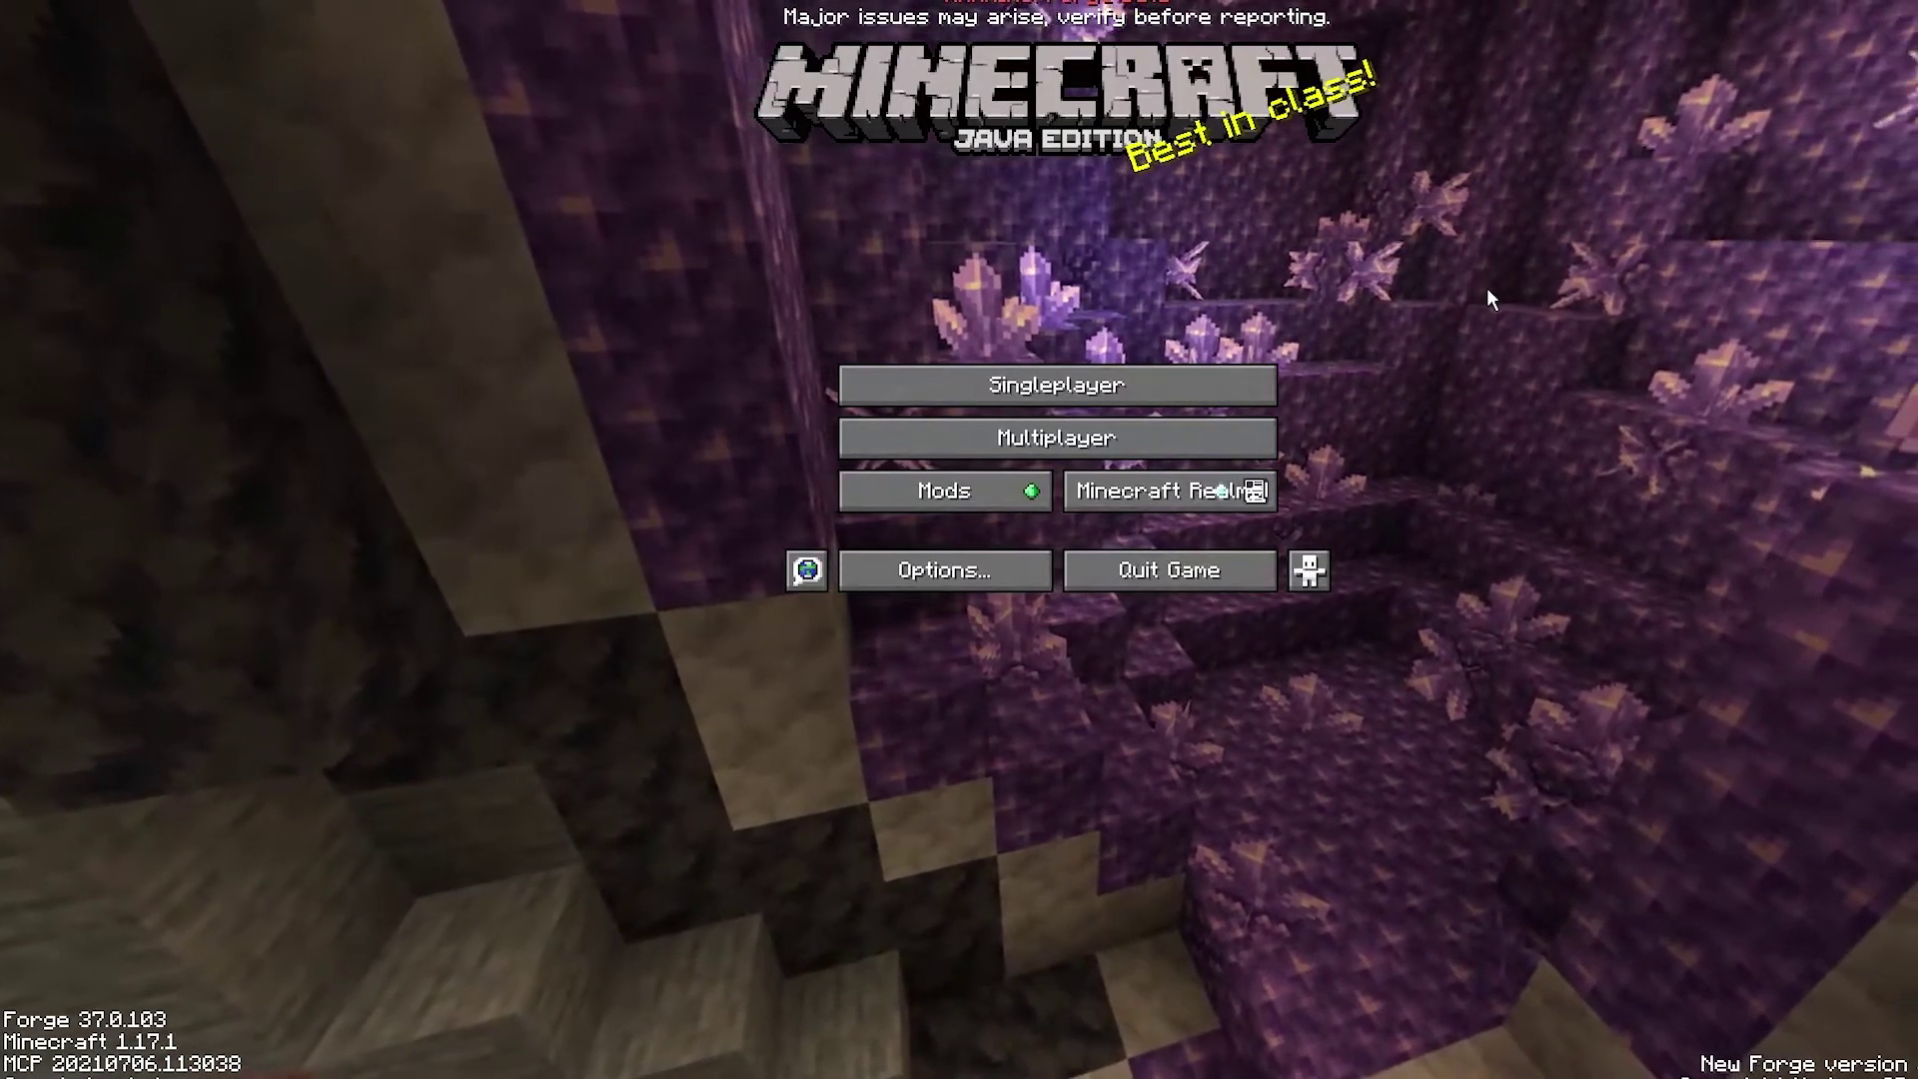
Join the PebbleHostTesting server and put a Wooden Axe in the first hotbar slot
click(1149, 433)
click(1069, 125)
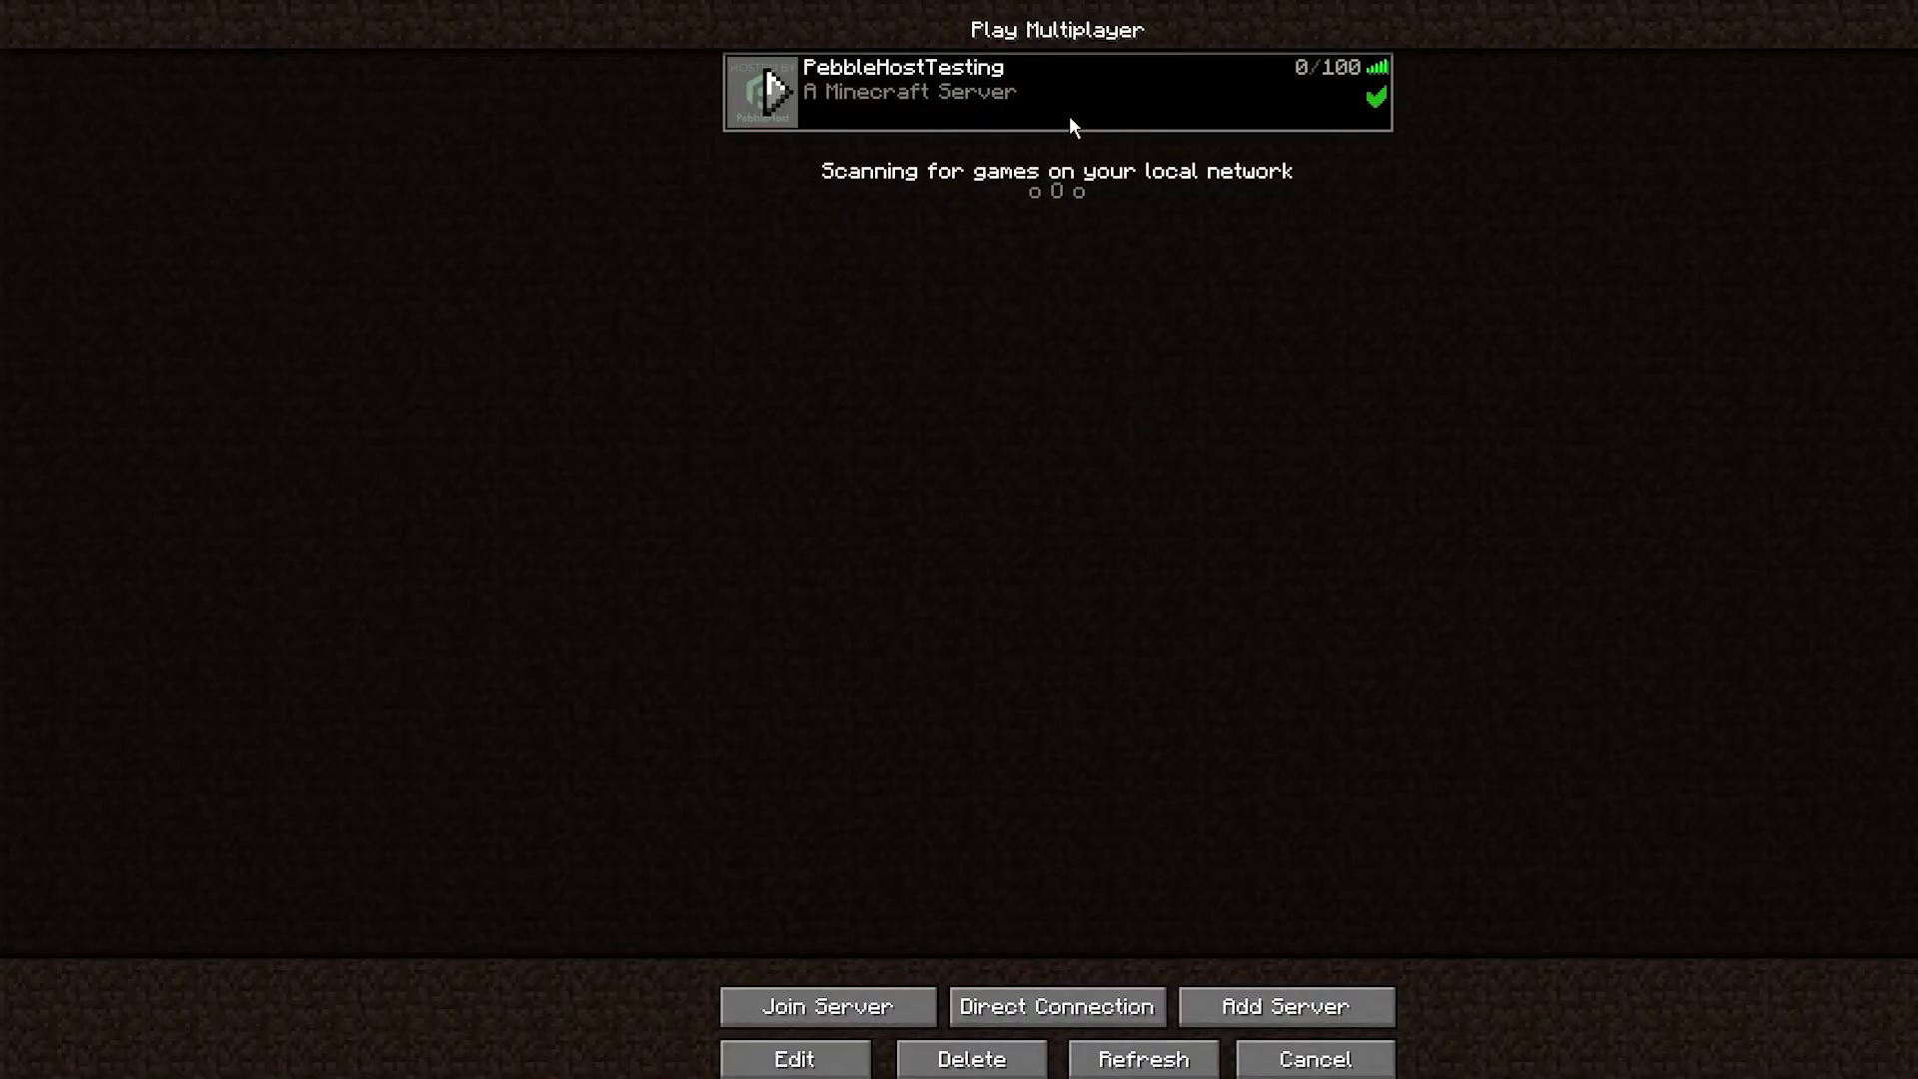
click(1069, 125)
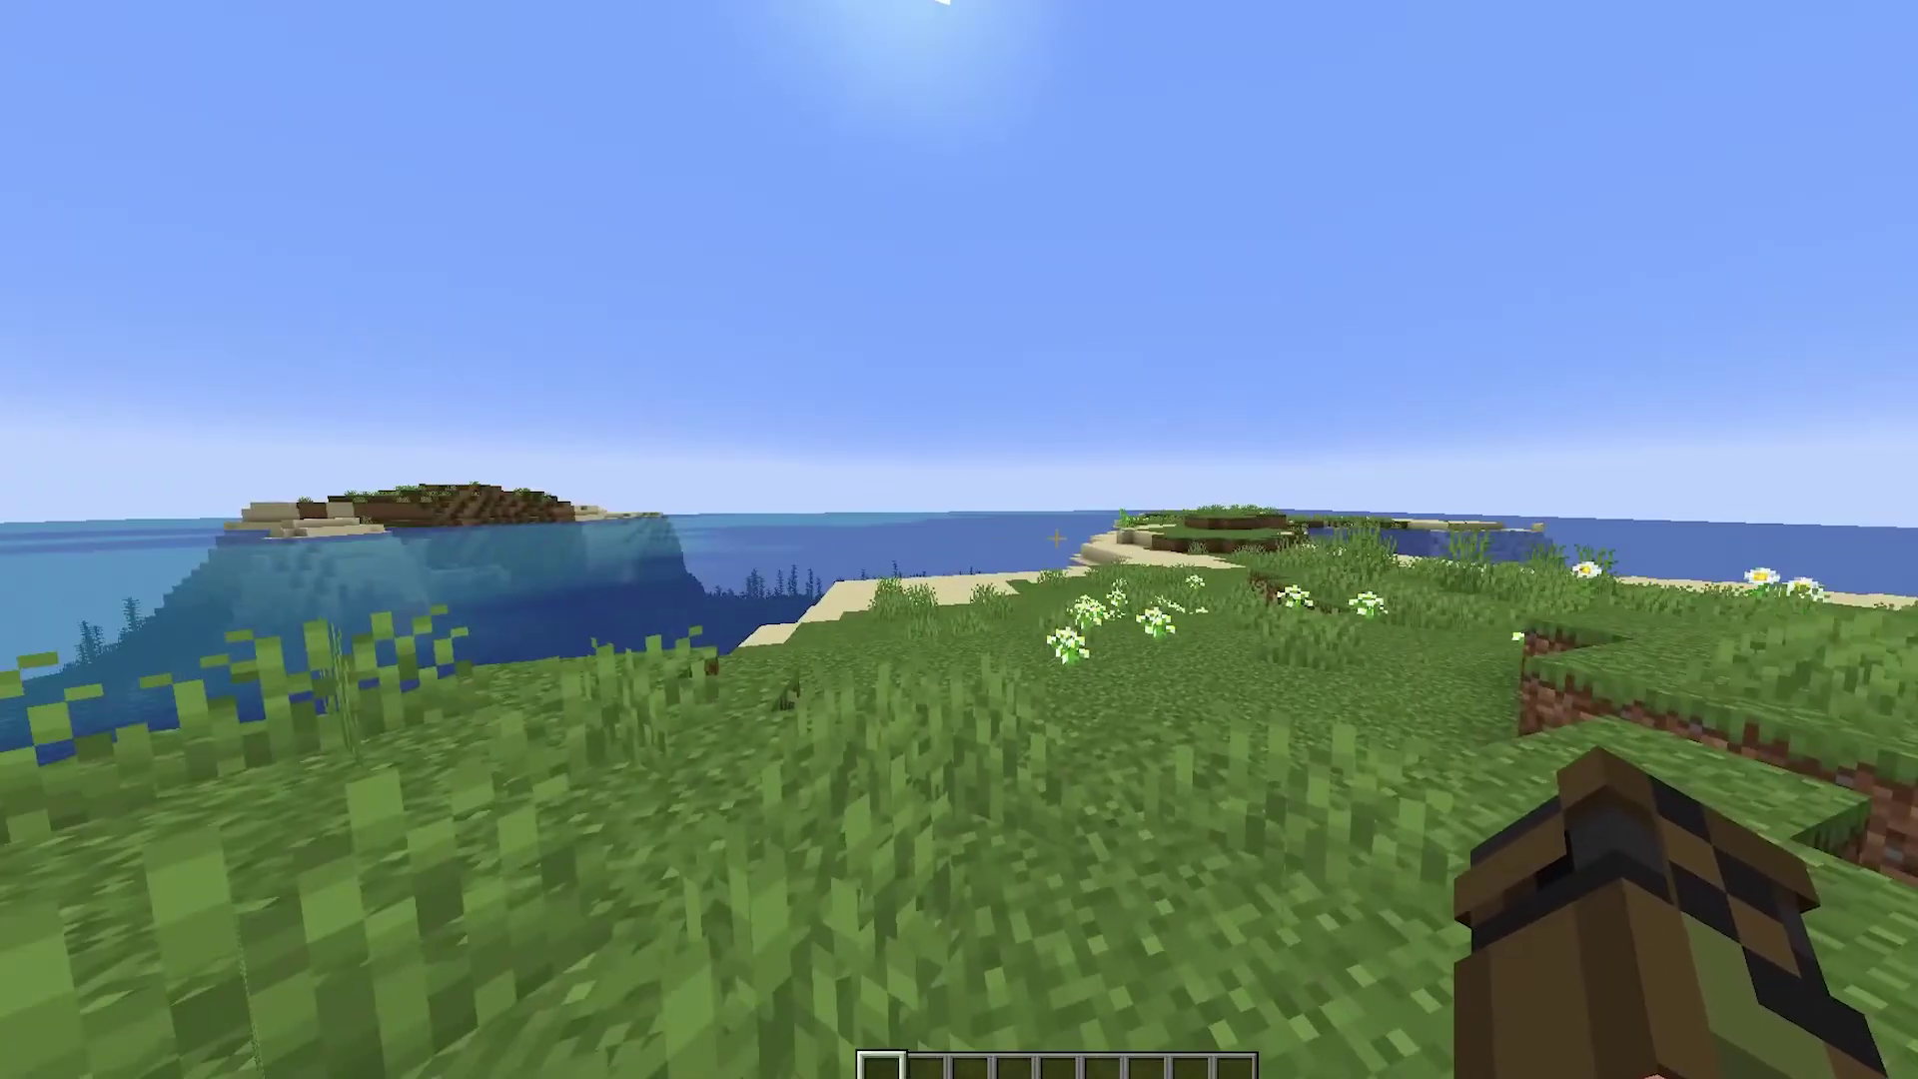
key(e)
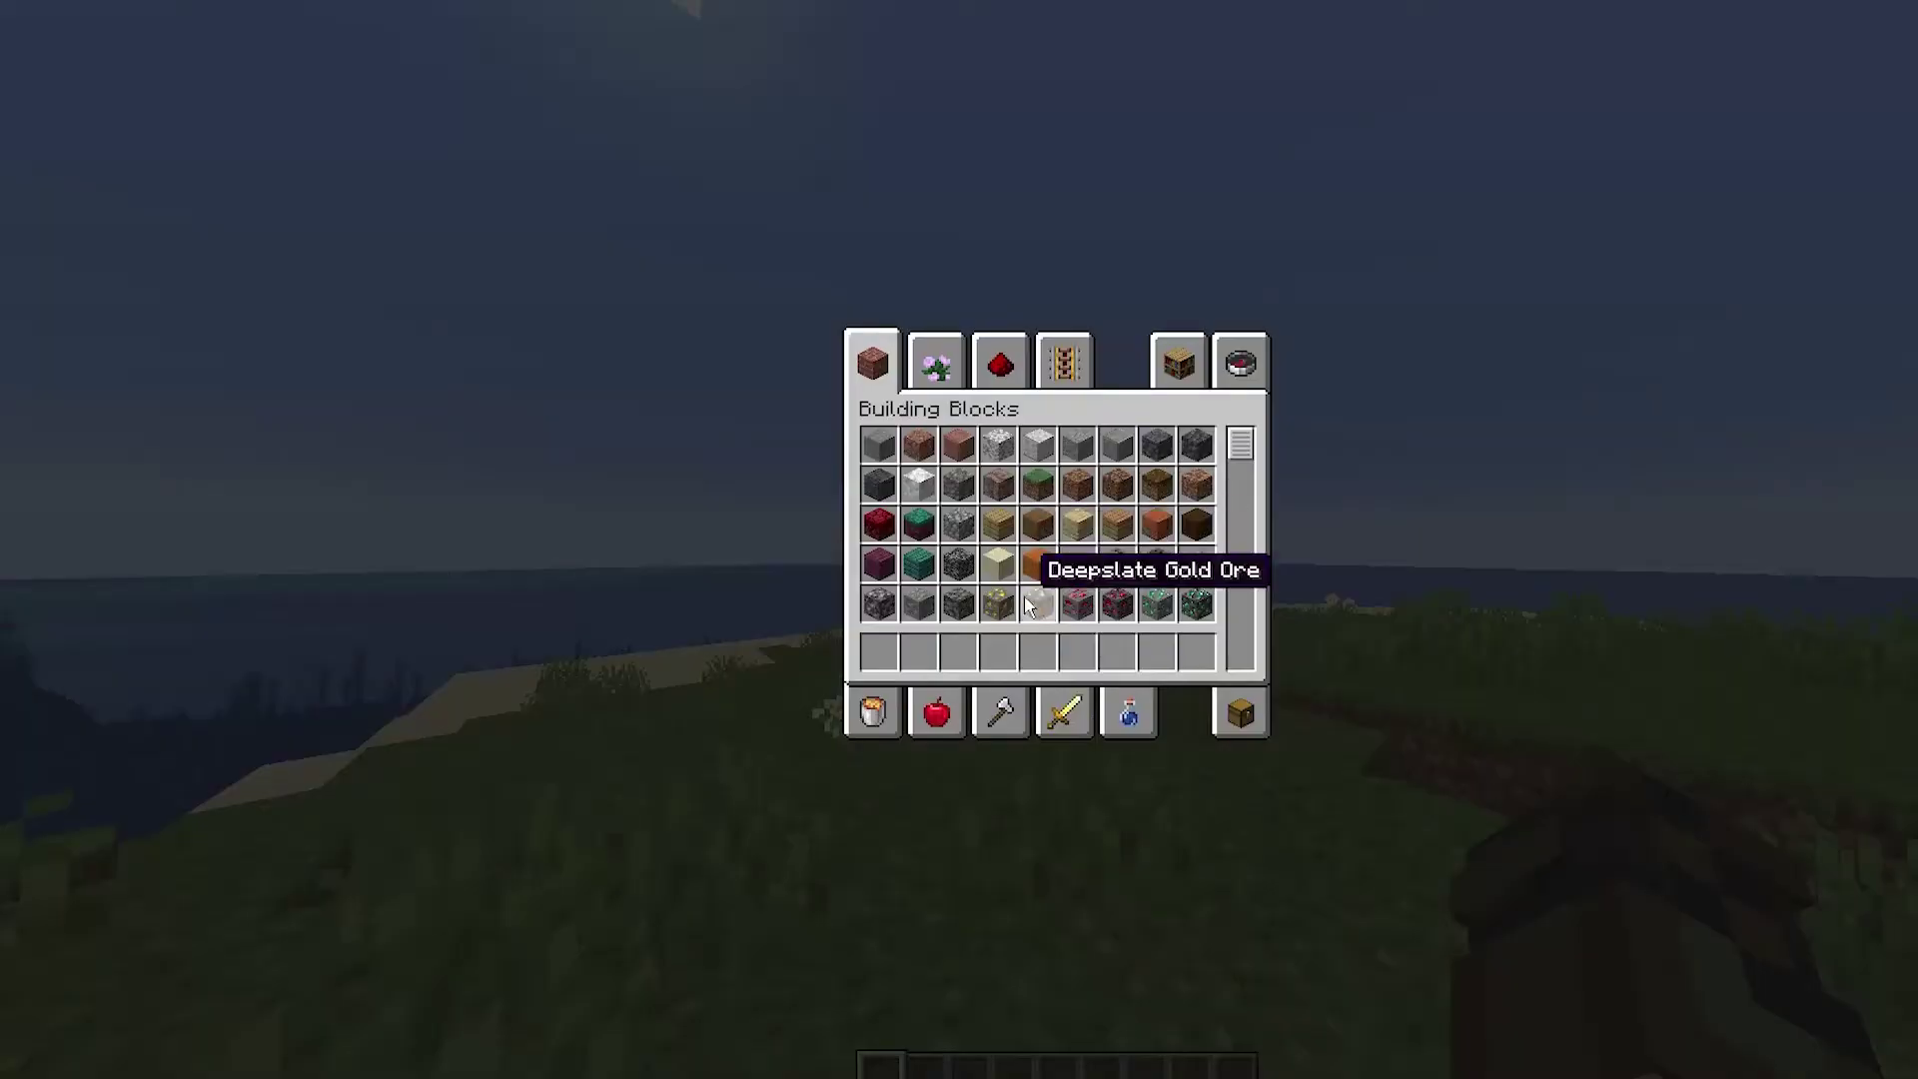
click(1007, 721)
click(999, 445)
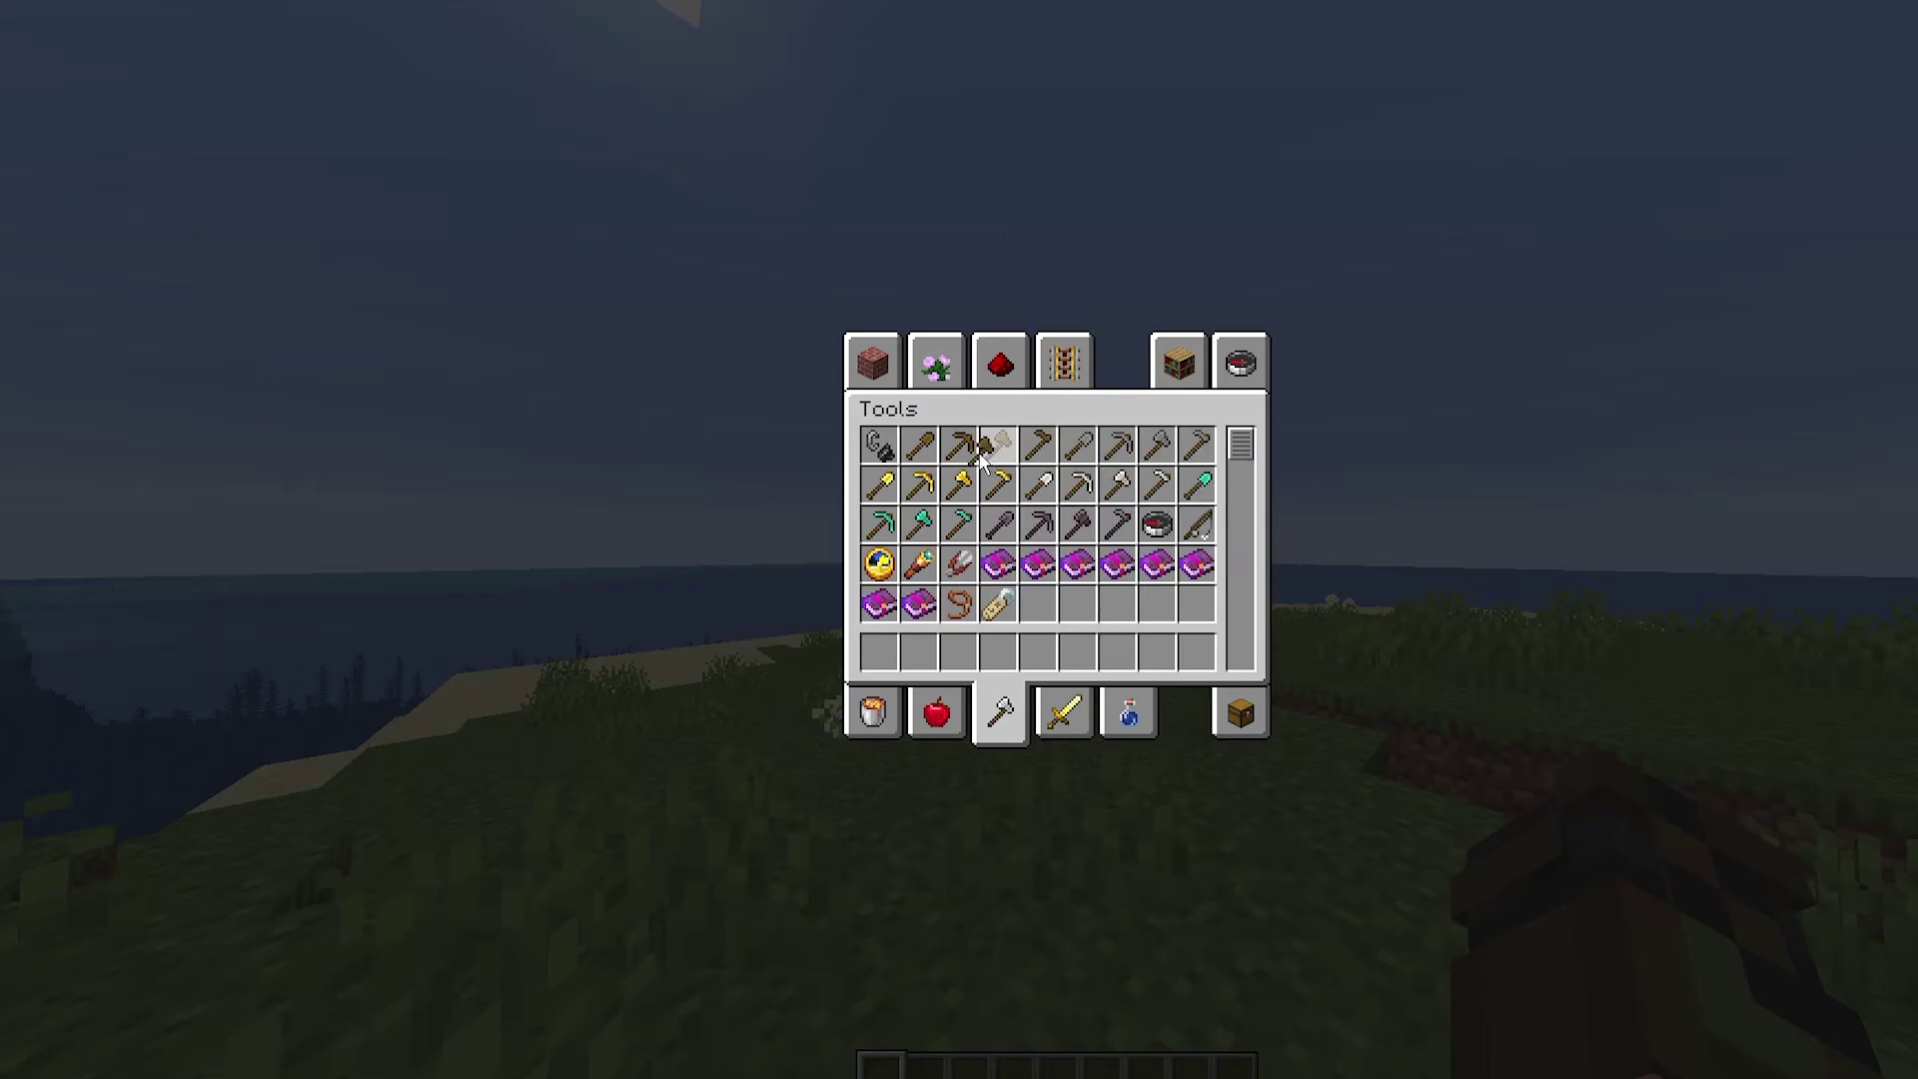
click(879, 651)
key(e)
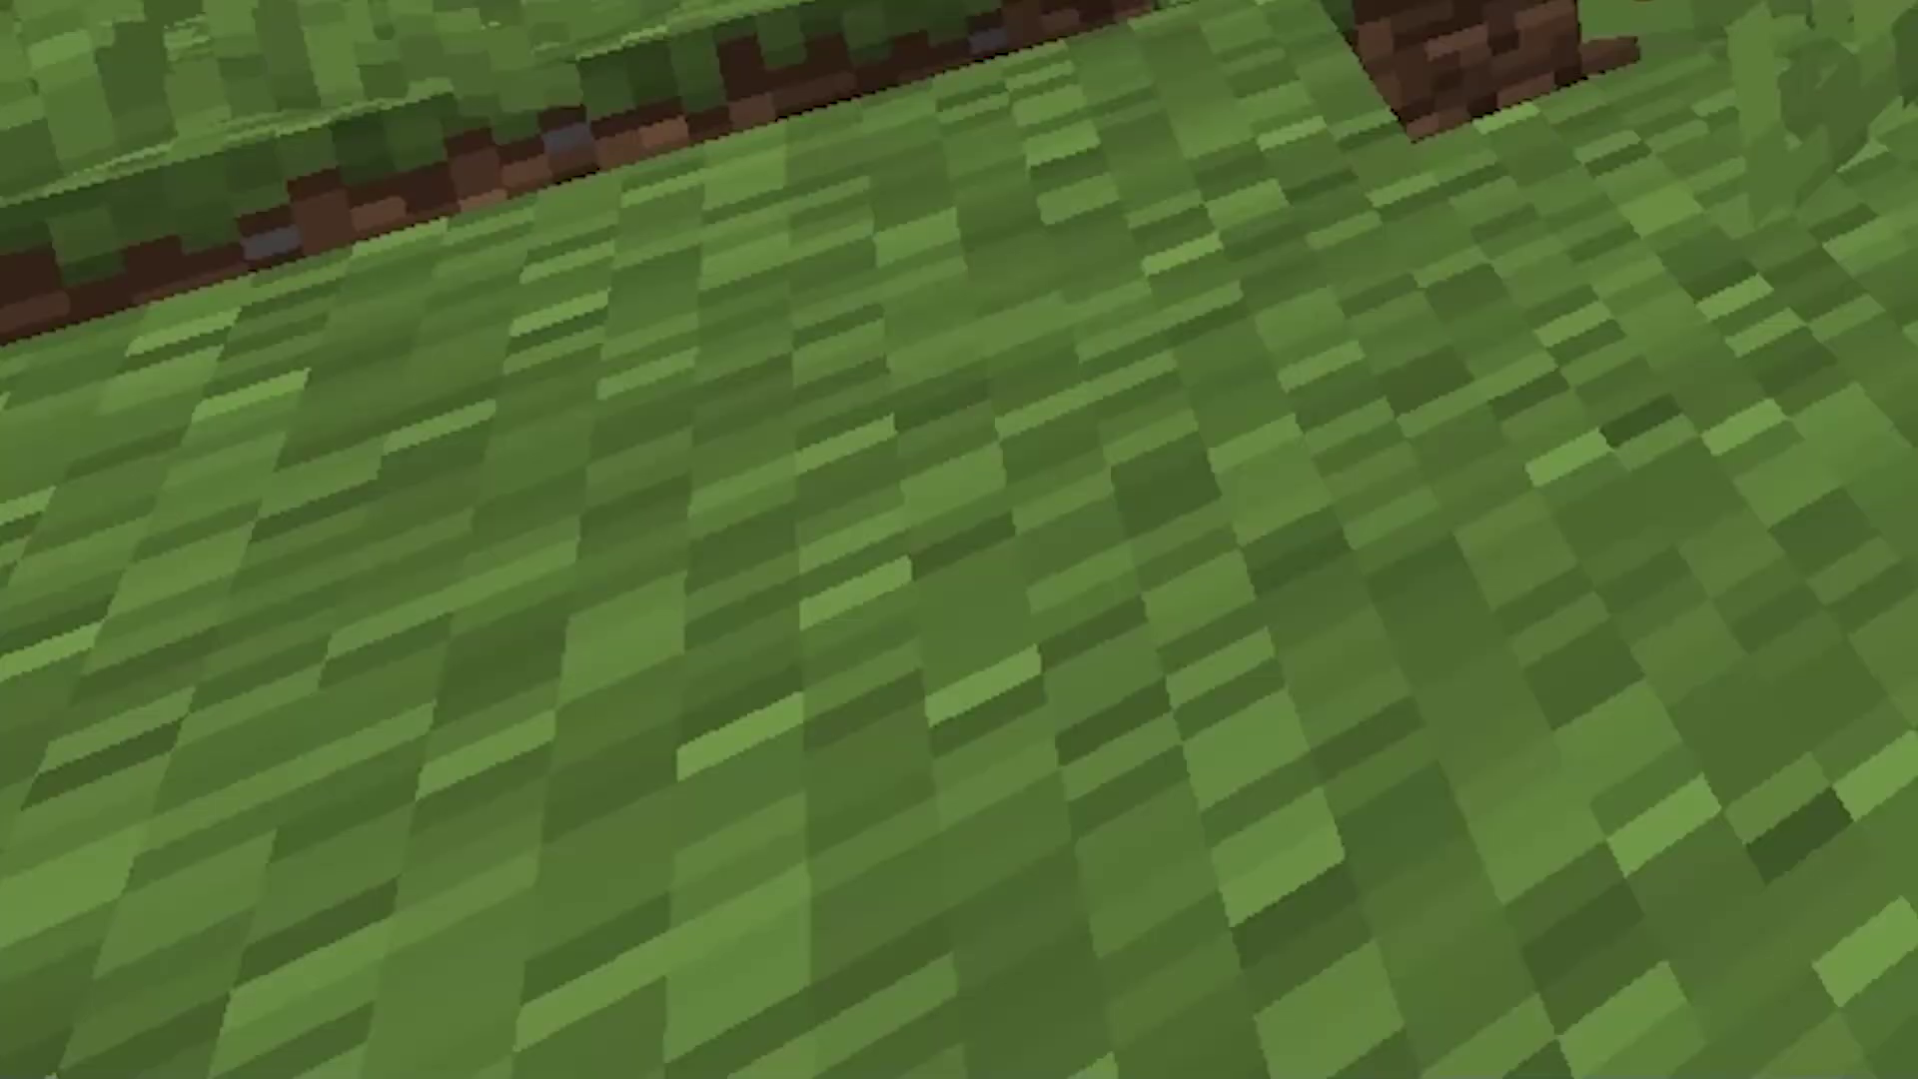
Run //wand, mark corners (303, 64, -76) and (306, 64, -73), and clear them with //set air
text(//wan)
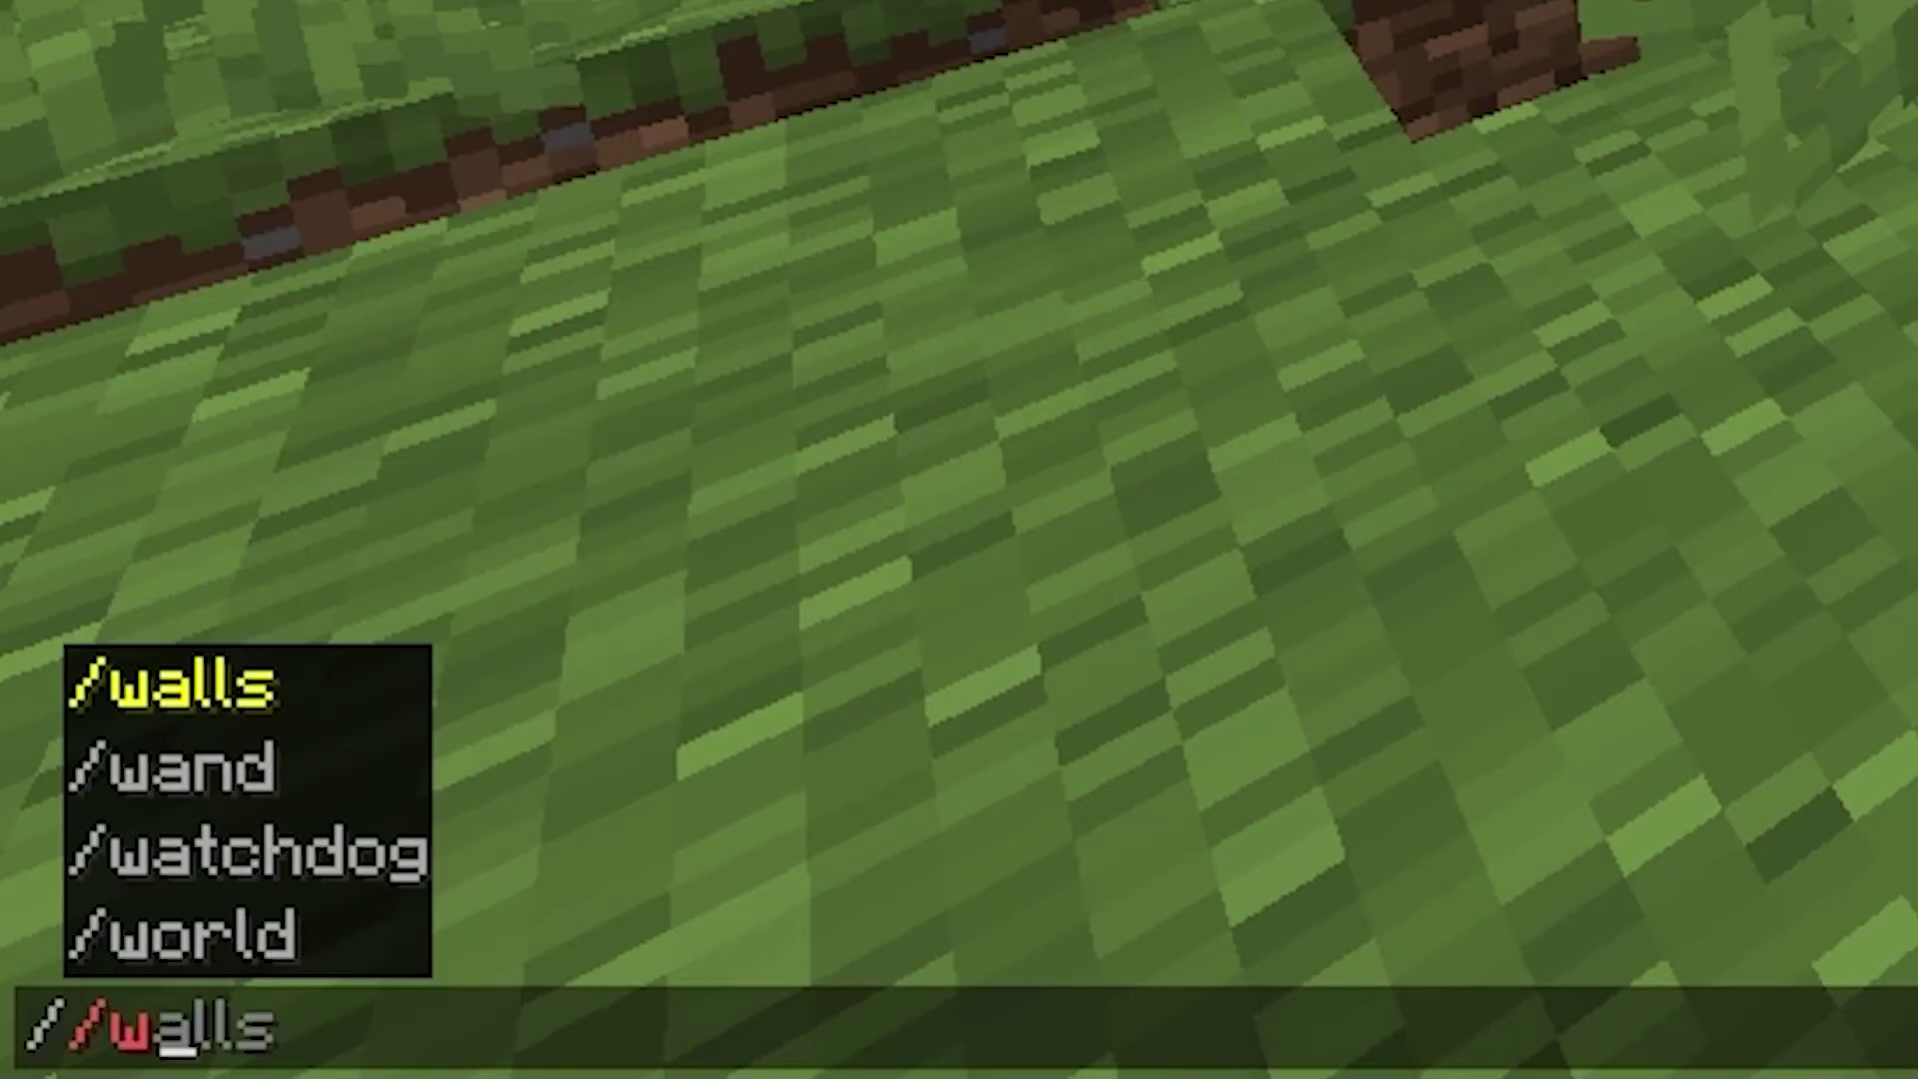
text(d)
key(Return)
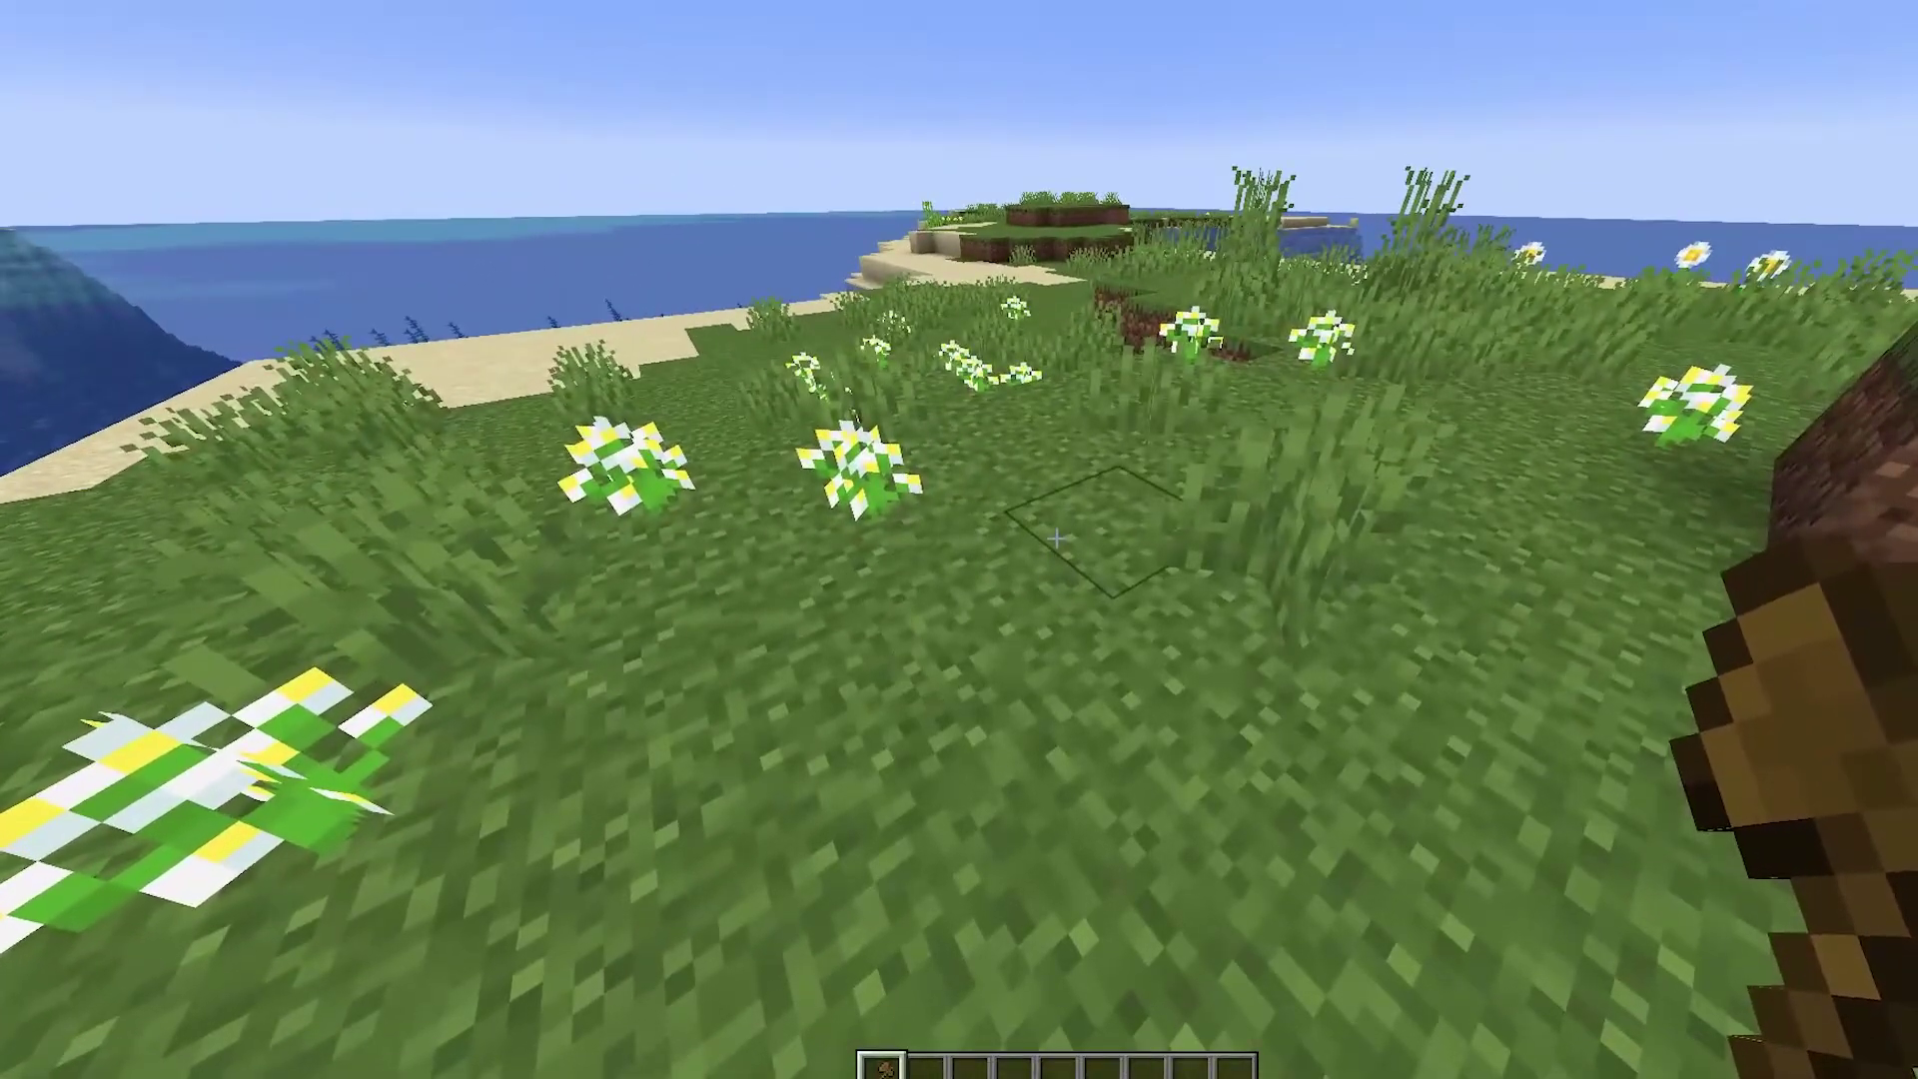
click(1057, 537)
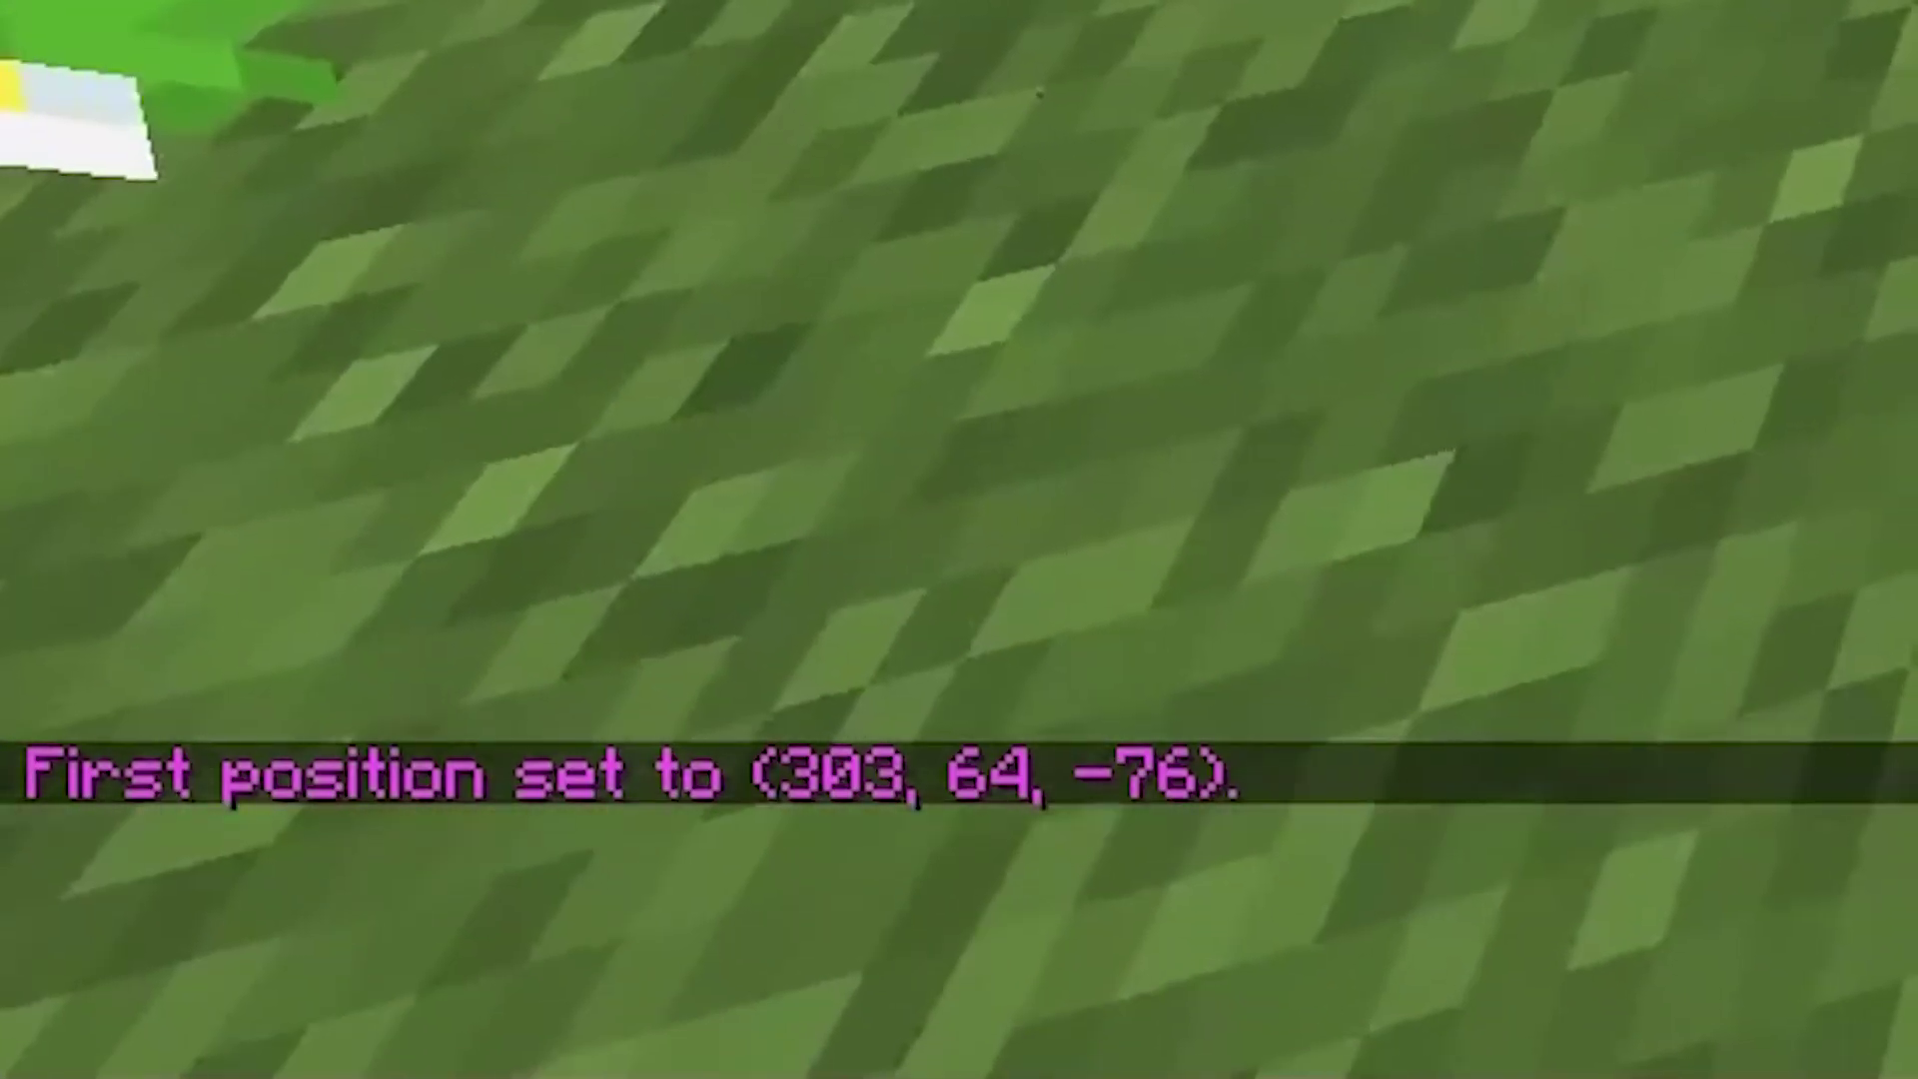
right_click(1057, 538)
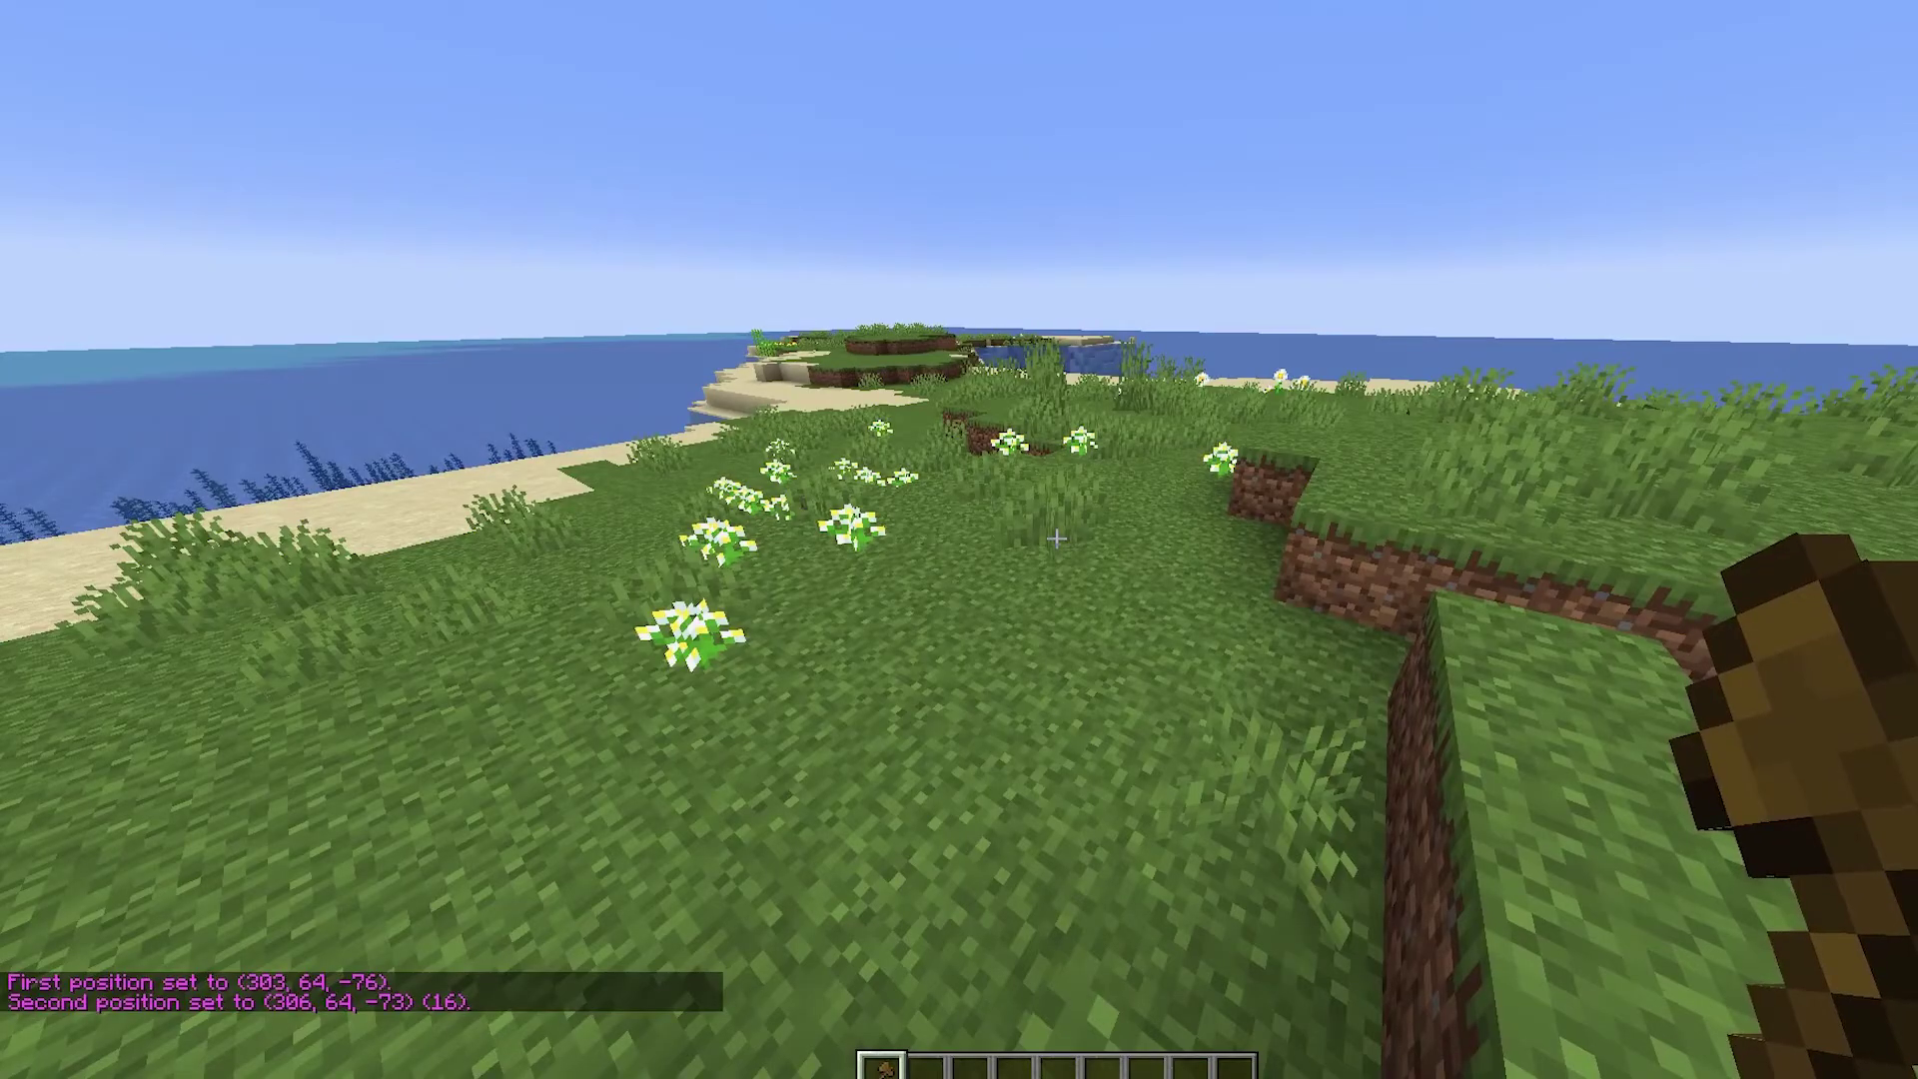
text(//set)
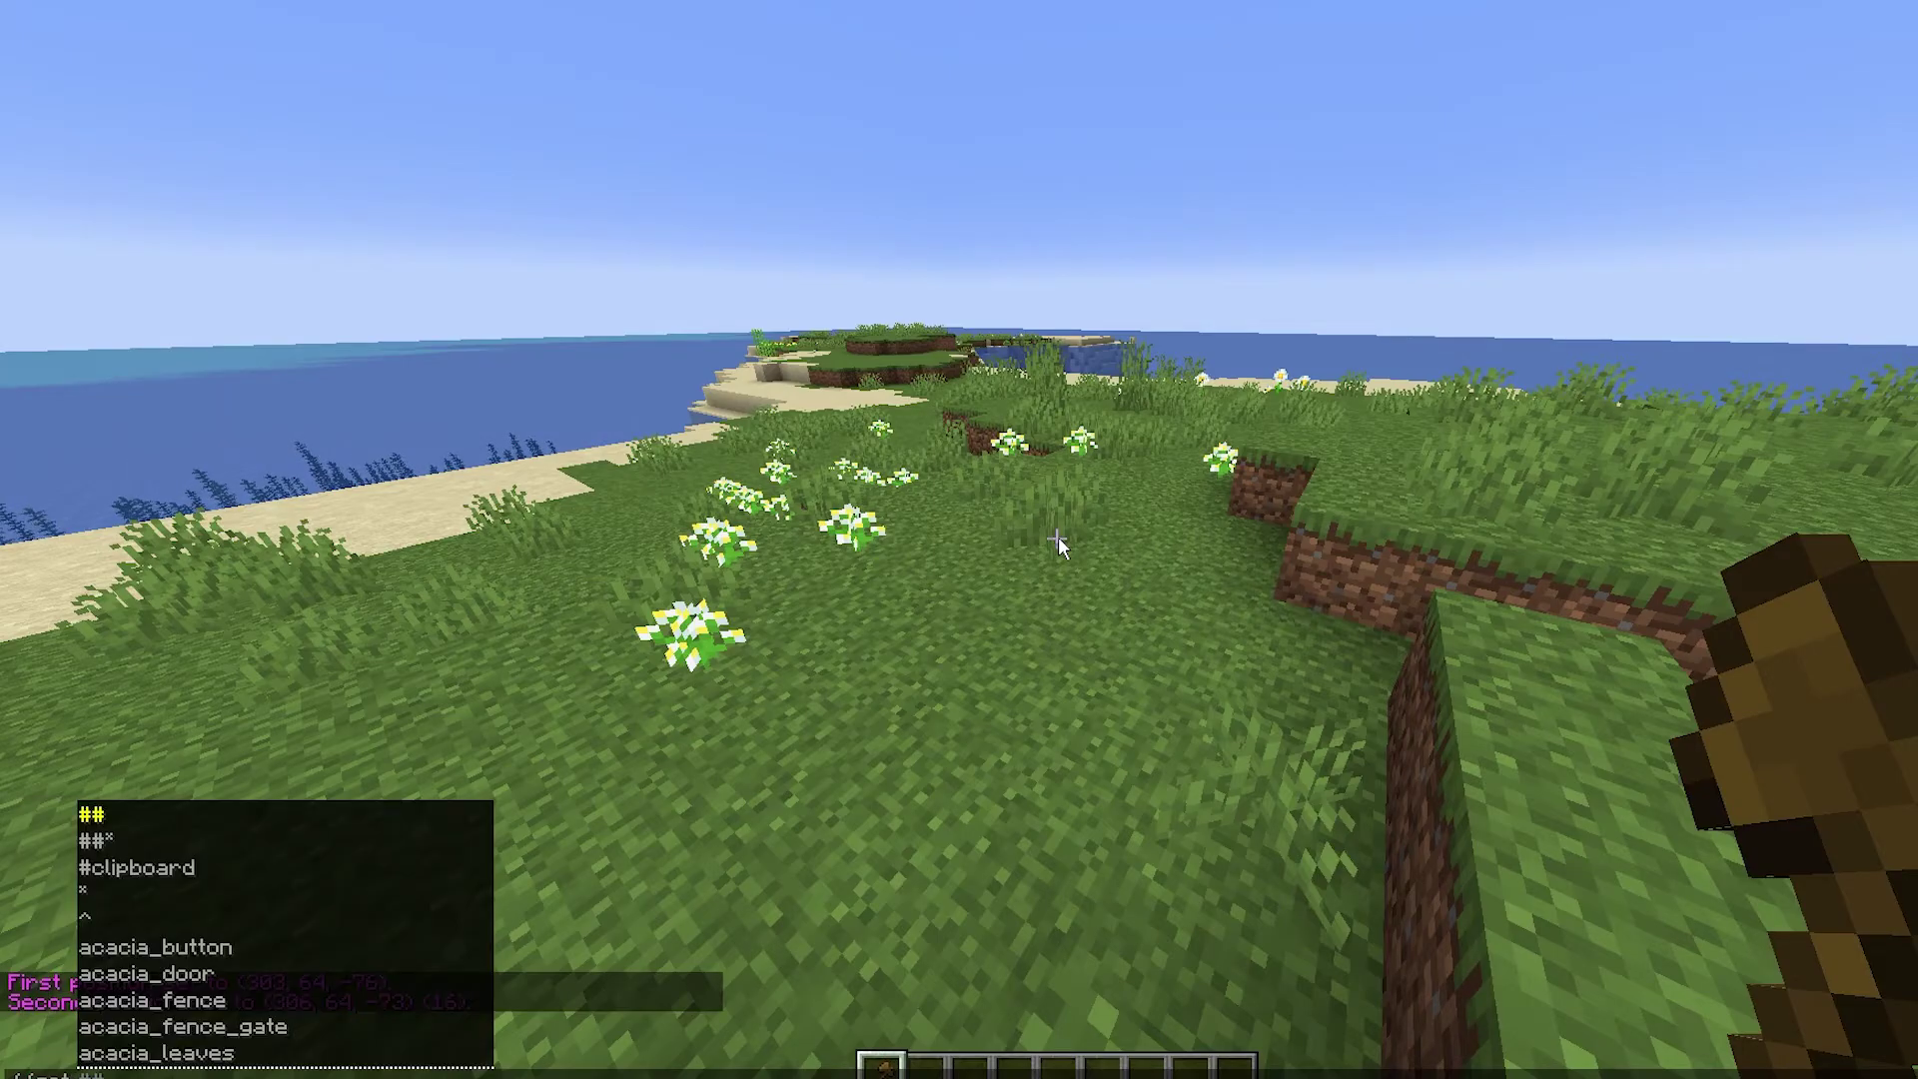
text( air)
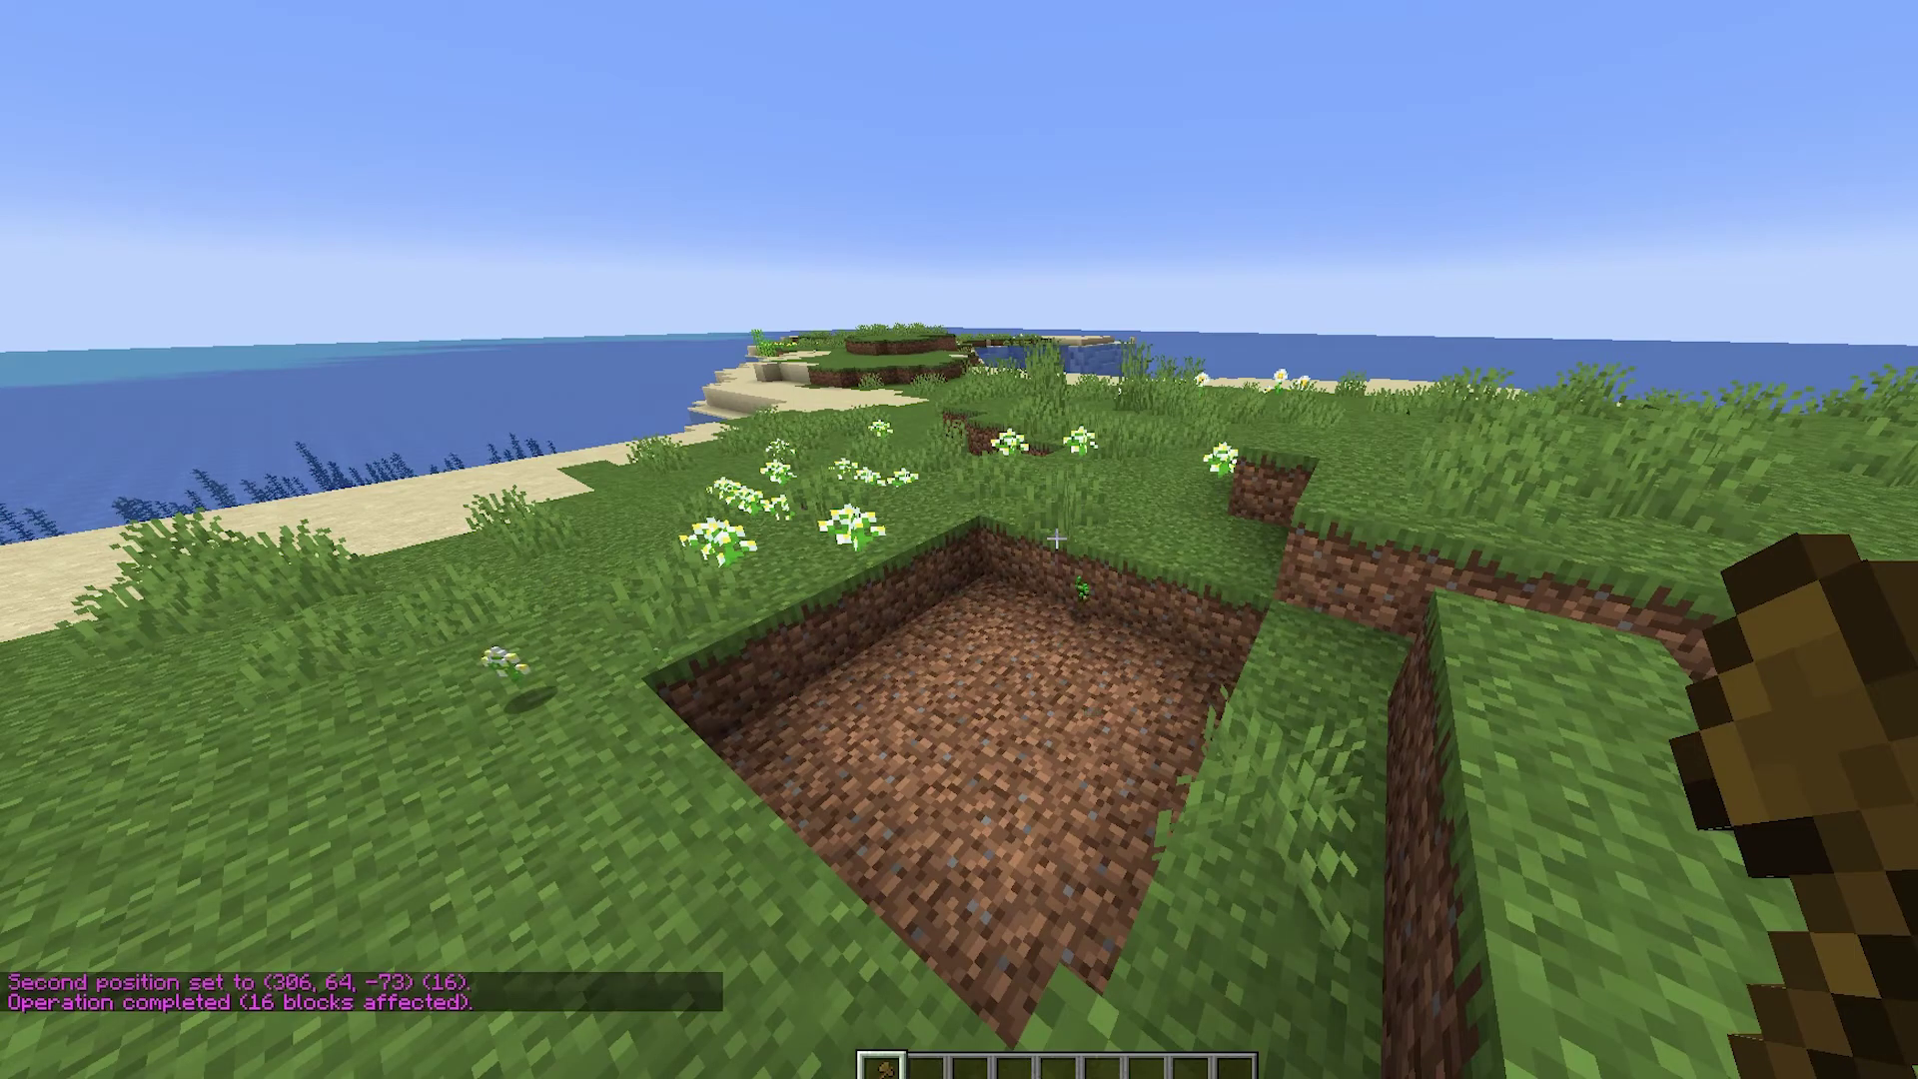
text(w)
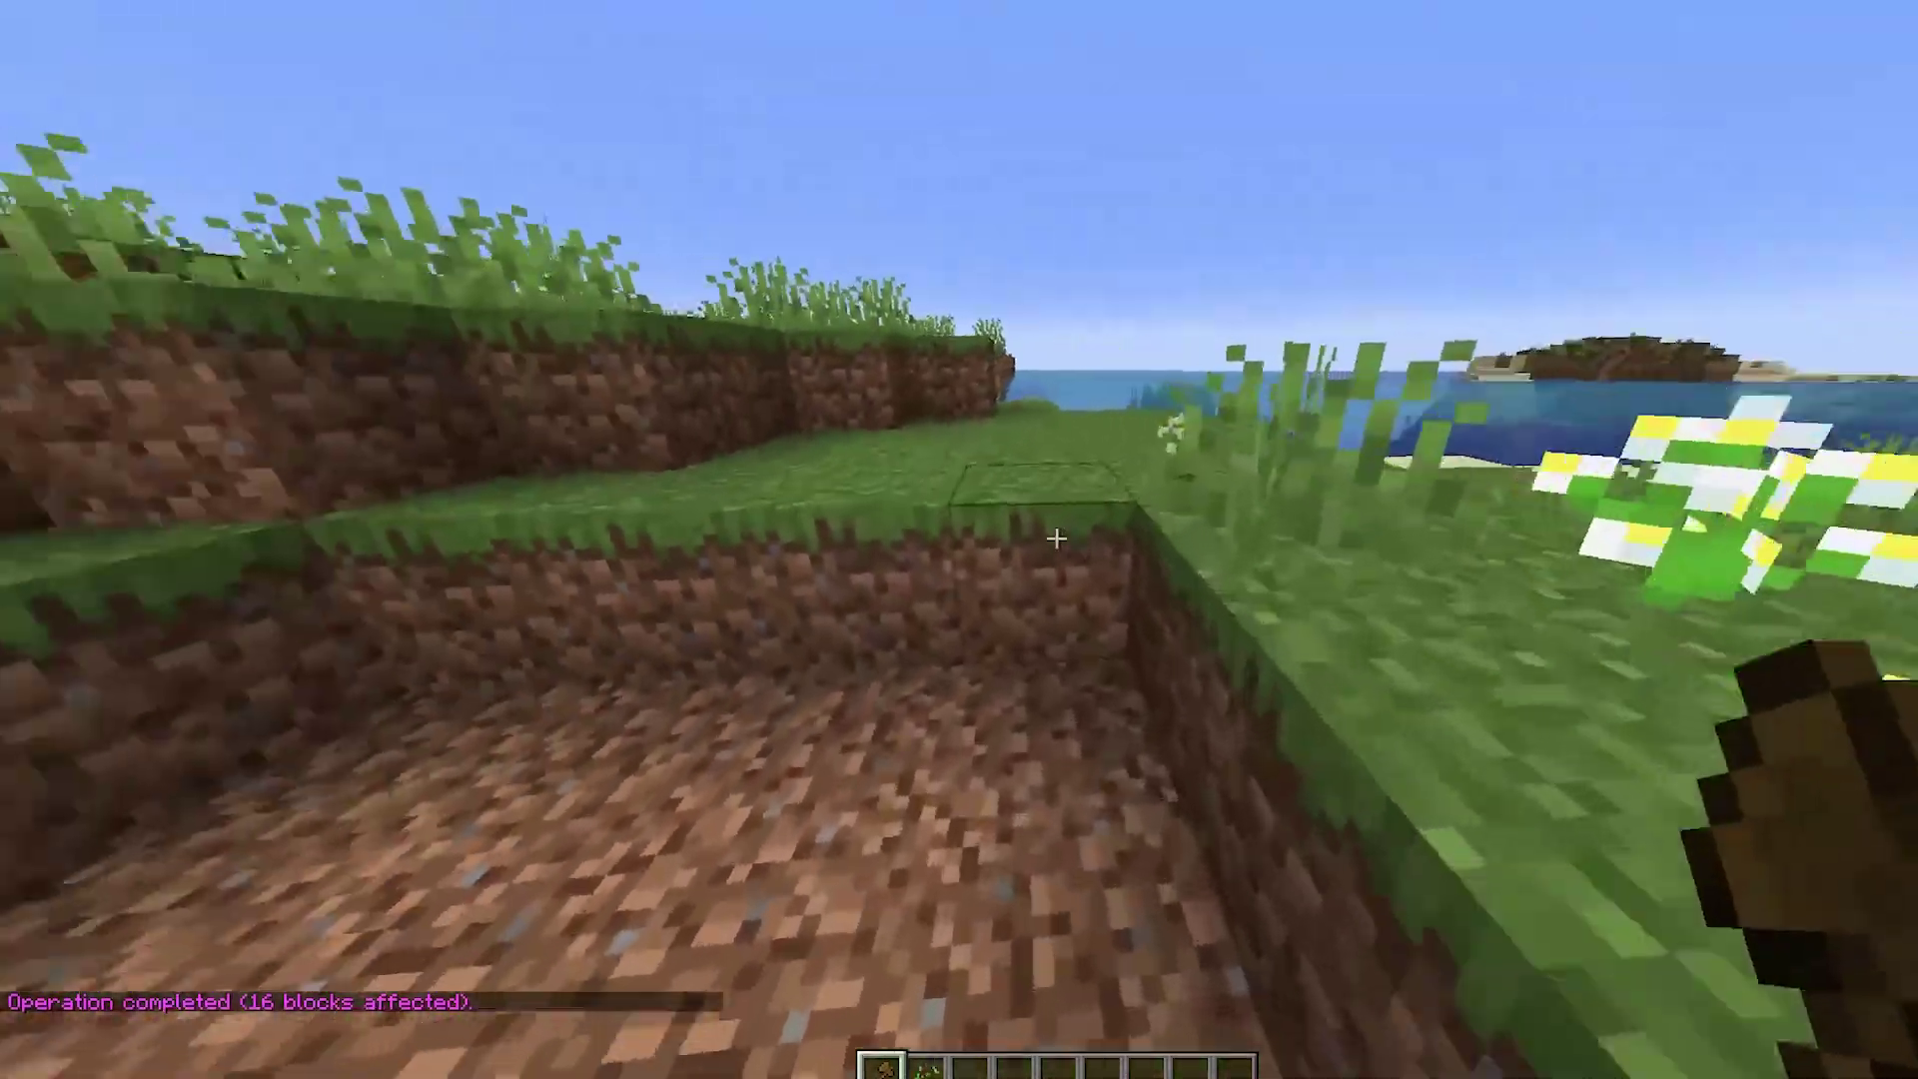
key(space)
key(w)
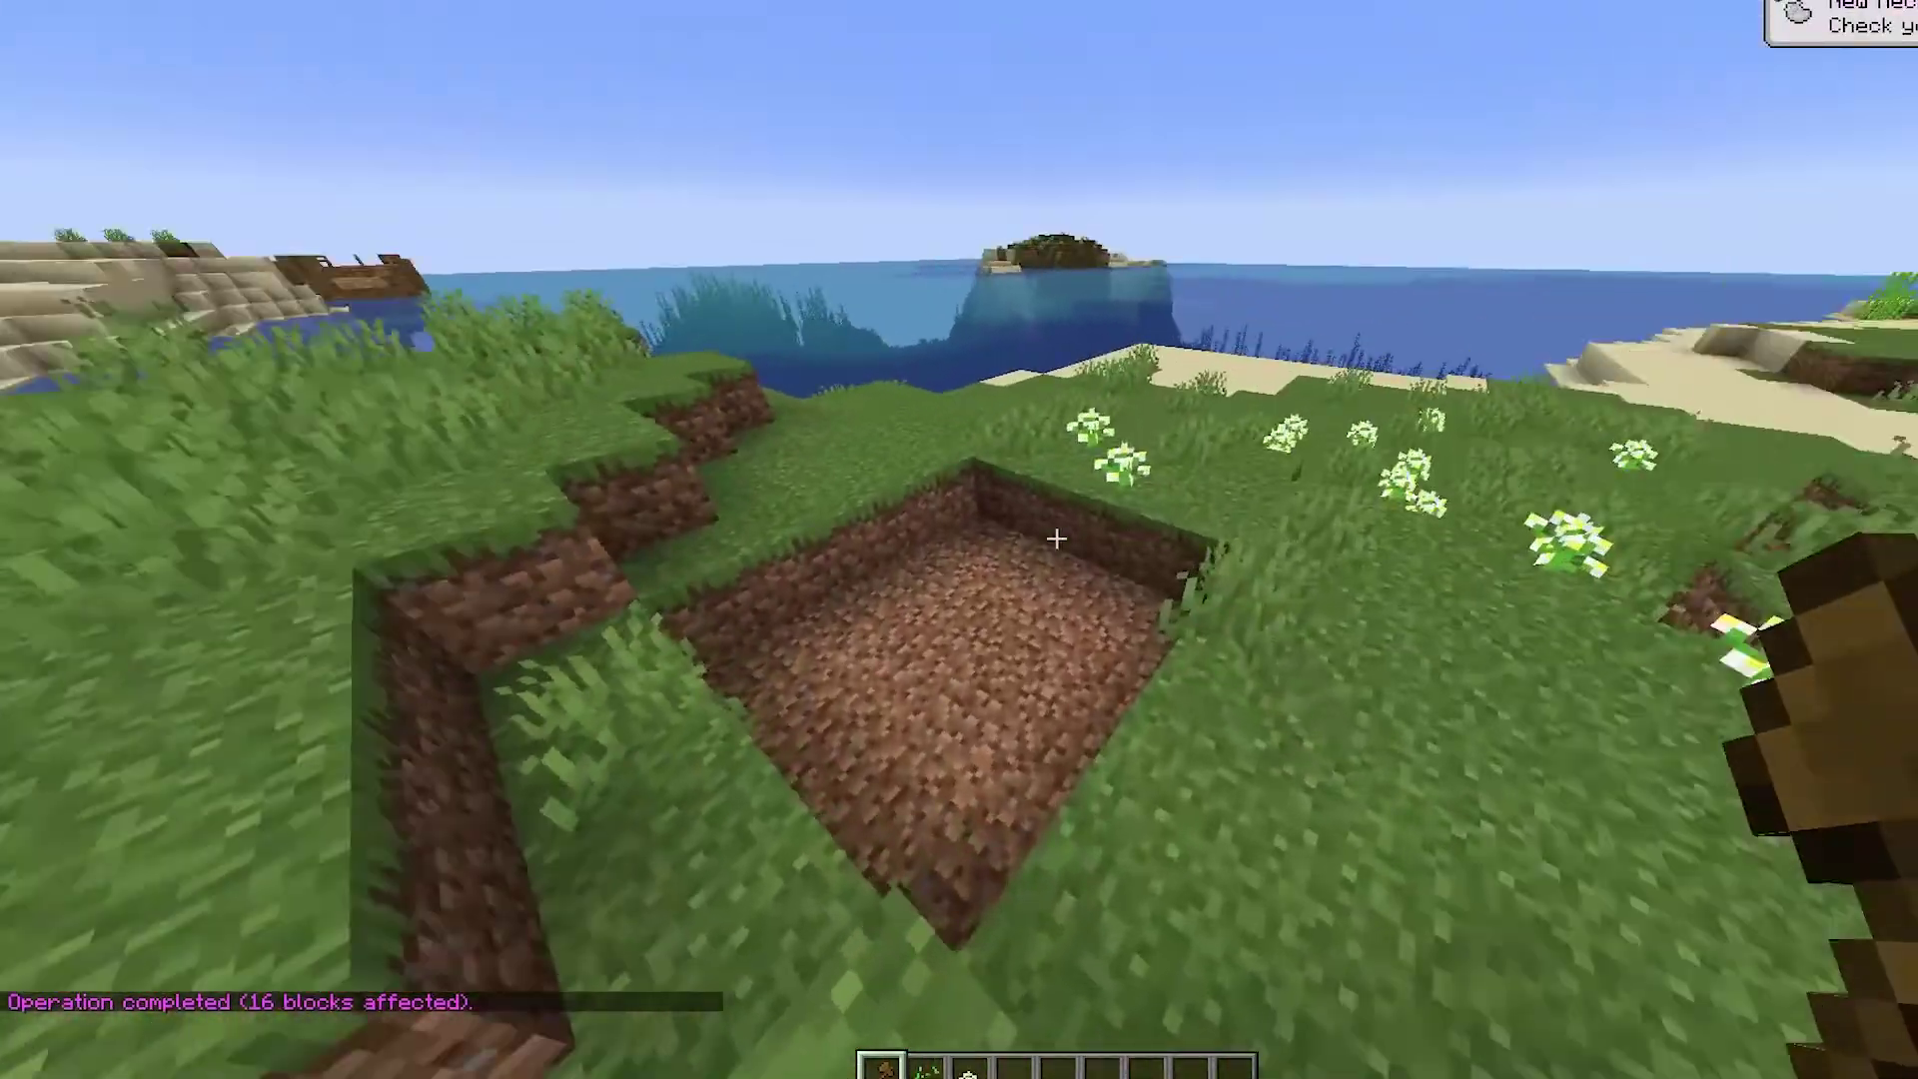